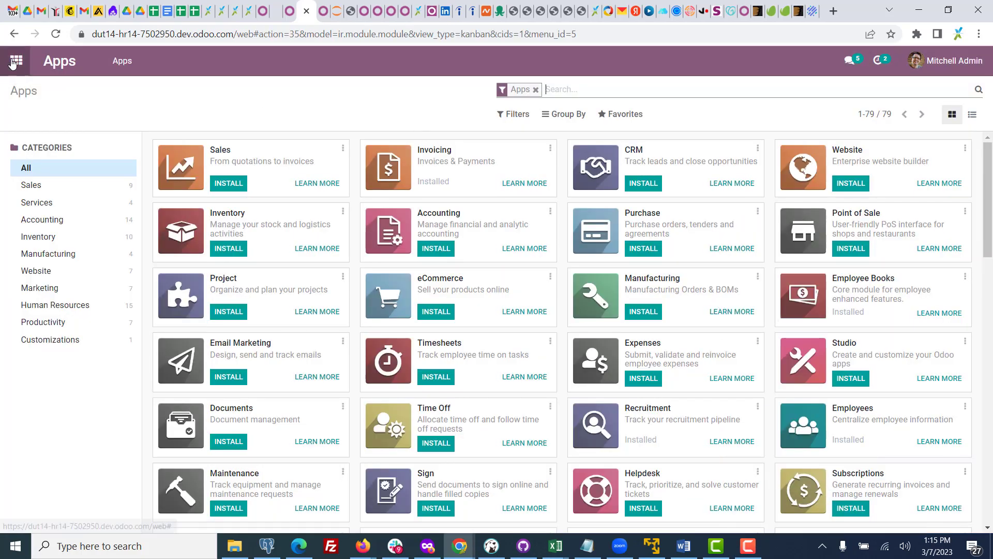
Activate the developer mode from the Developer Tools section of the general settings
left_click(3, 65)
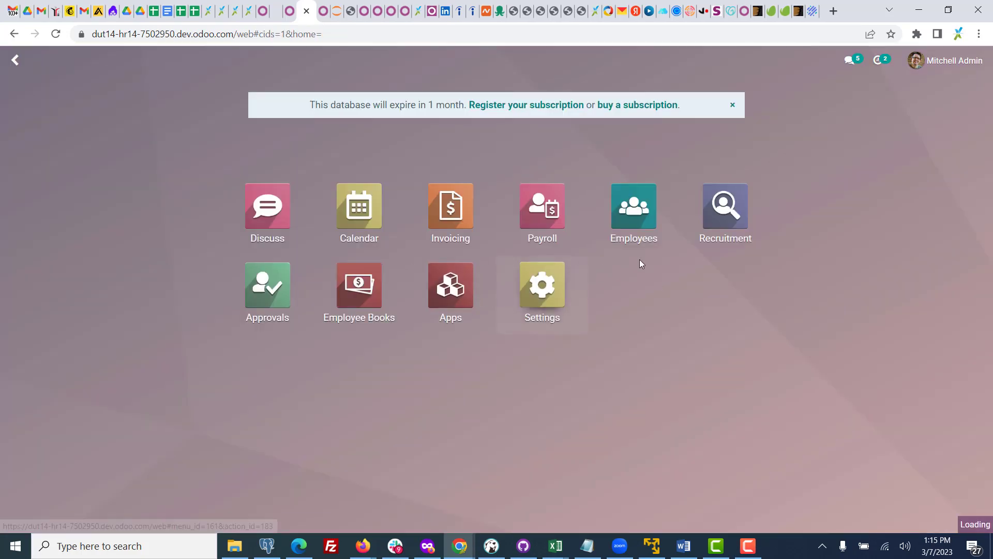
key("Return")
left_click_drag(990, 234, 990, 528)
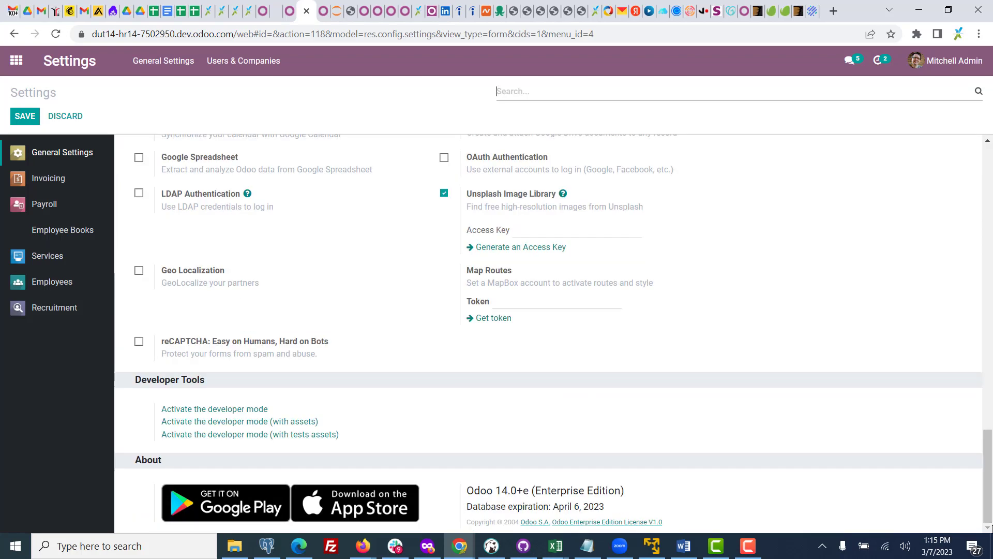
left_click(230, 410)
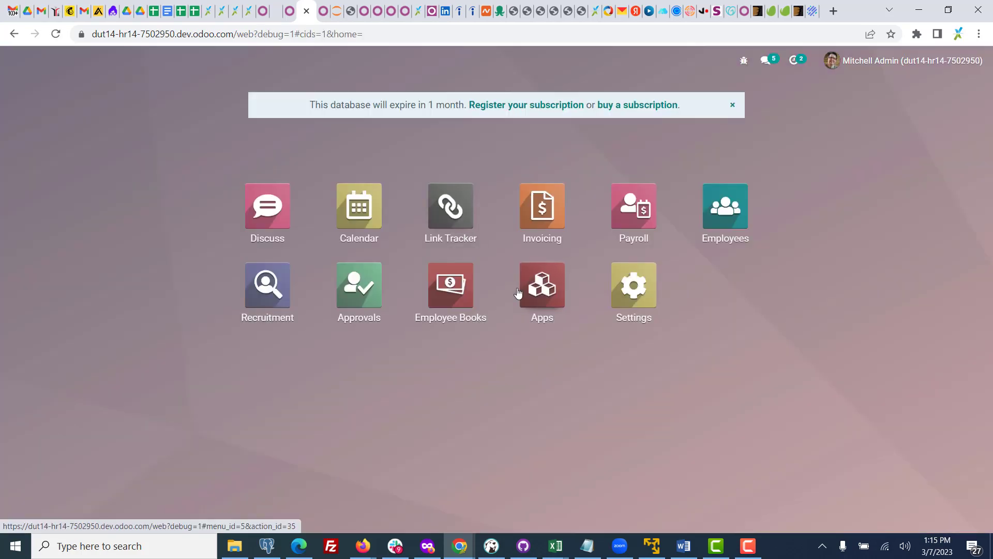
Search Apps for "hr service" and remove the Apps filter to include all modules
left_click(522, 290)
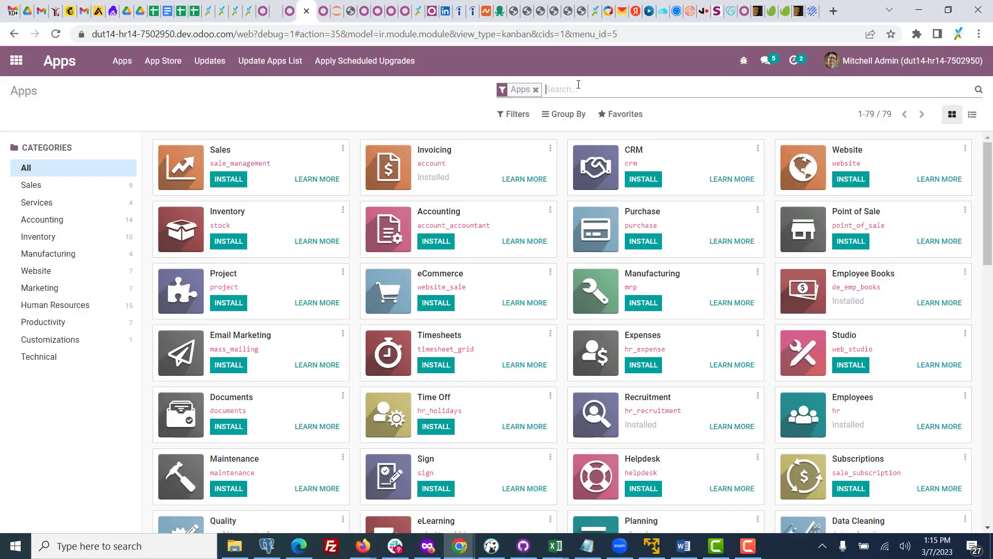
type("hr serv")
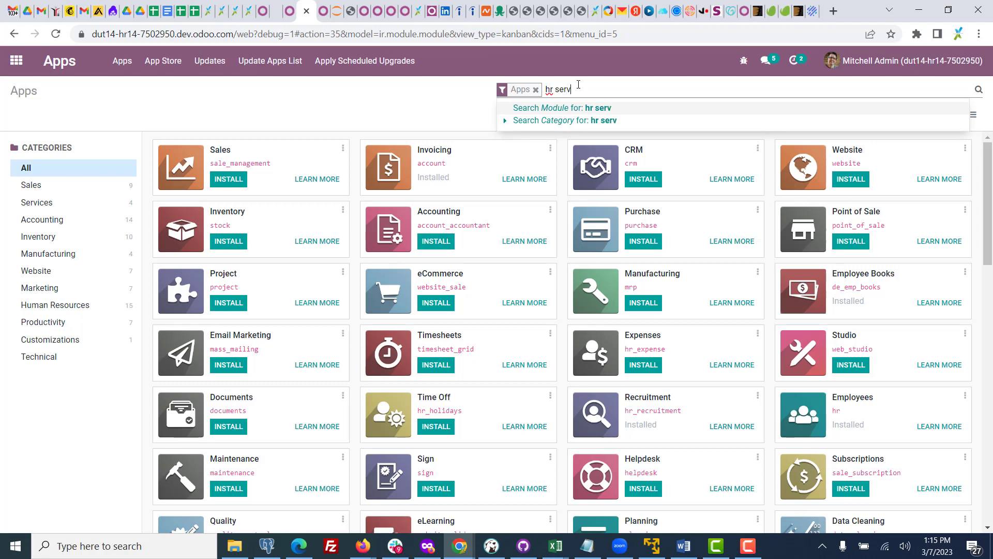
type("ice")
key("Return")
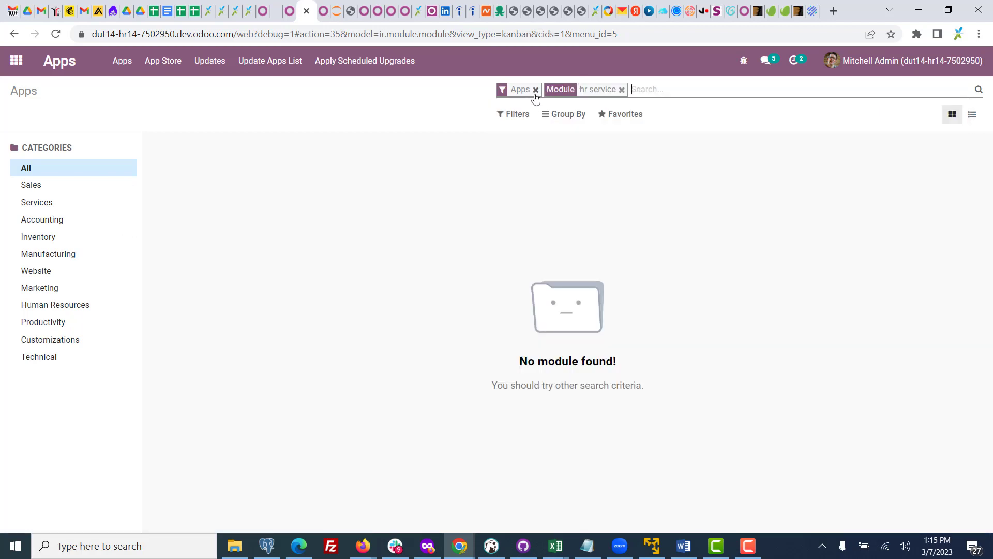
left_click(536, 91)
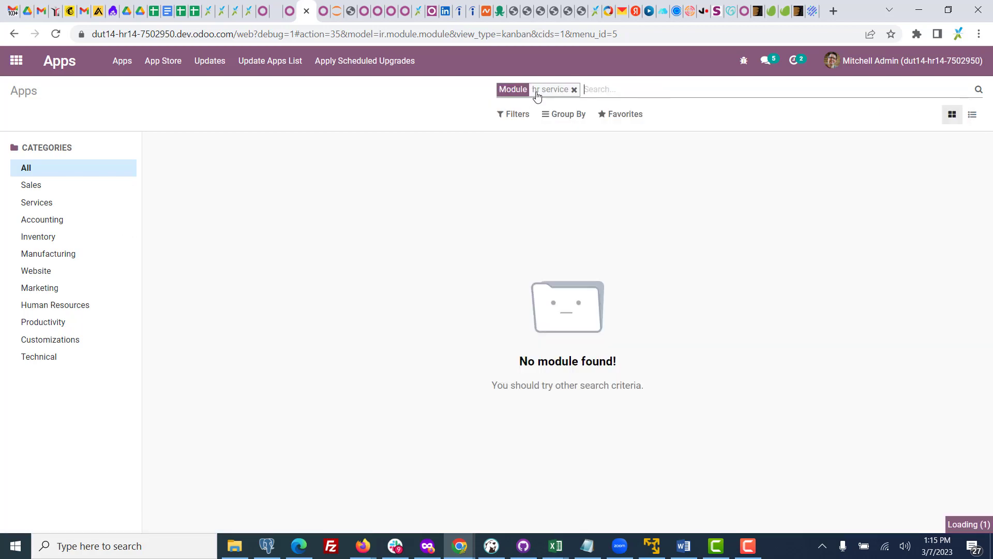
left_click(269, 61)
left_click(209, 170)
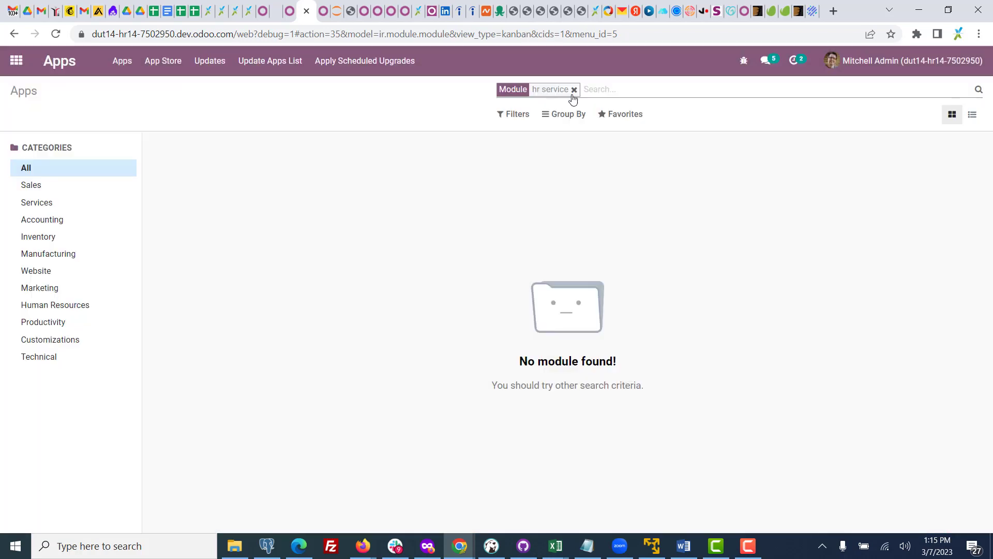
Replace the module search with "portal" and locate the Employee Self Service module
left_click(574, 89)
type("portal")
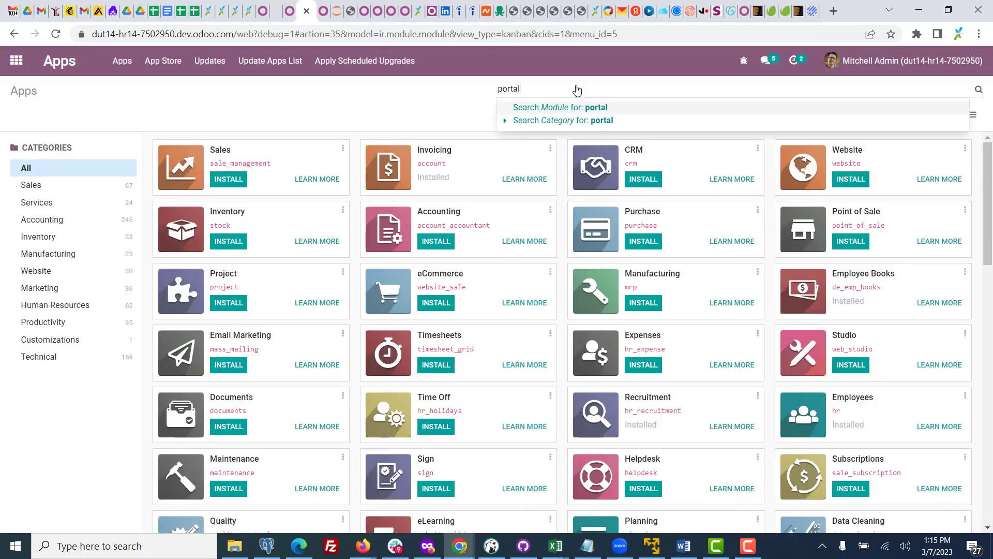
key("Return")
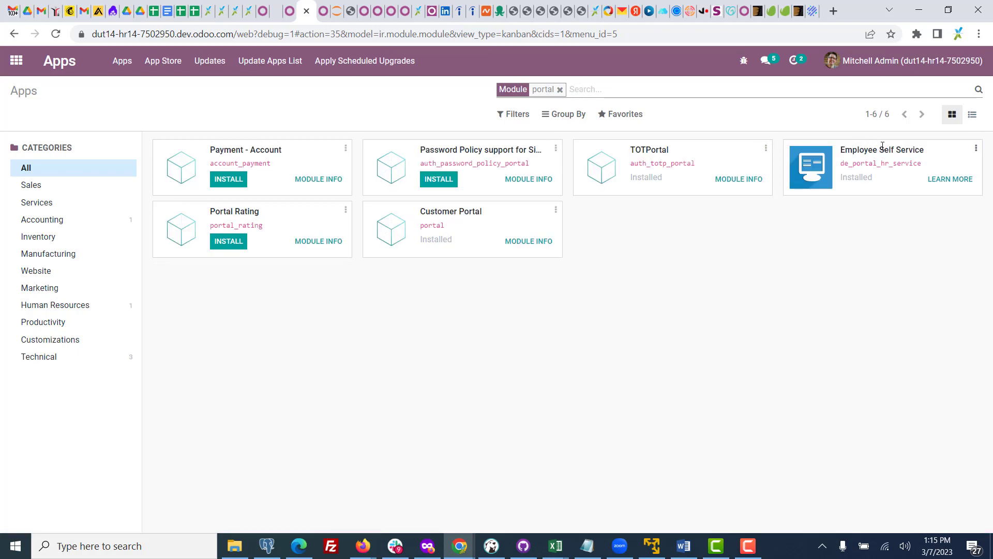
triple_click(884, 146)
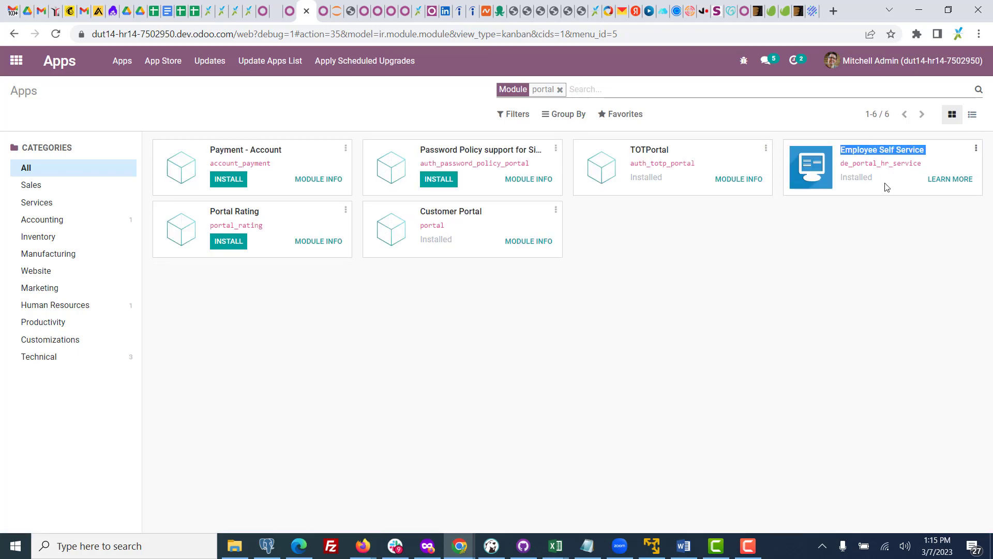
Grant the admin user the HR Self Service Administrator access right and save the user record
left_click(16, 61)
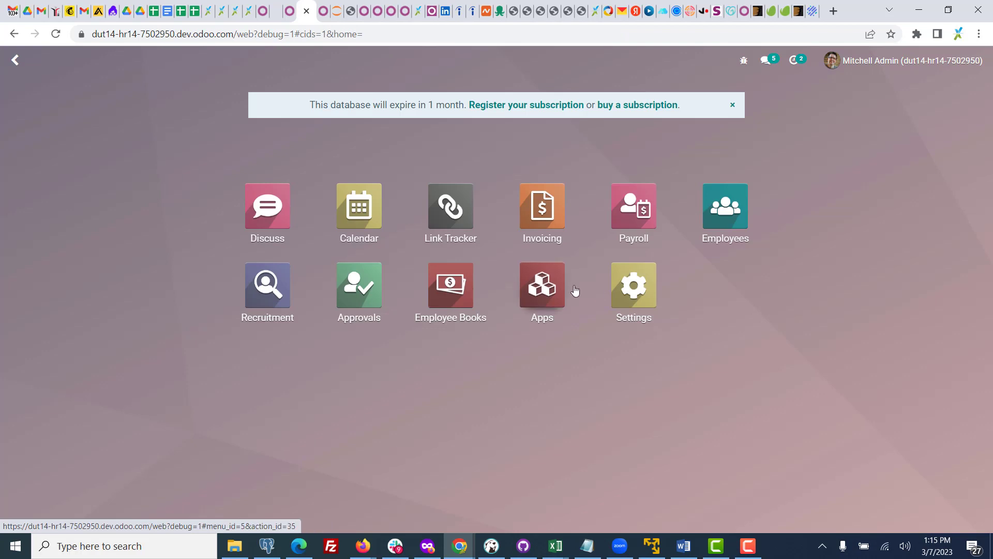
left_click(632, 290)
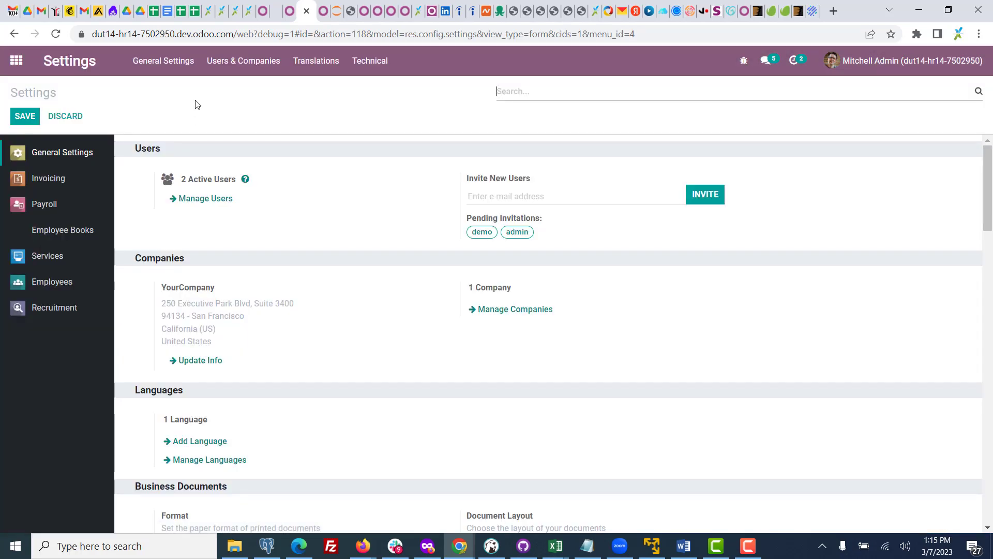
left_click(236, 60)
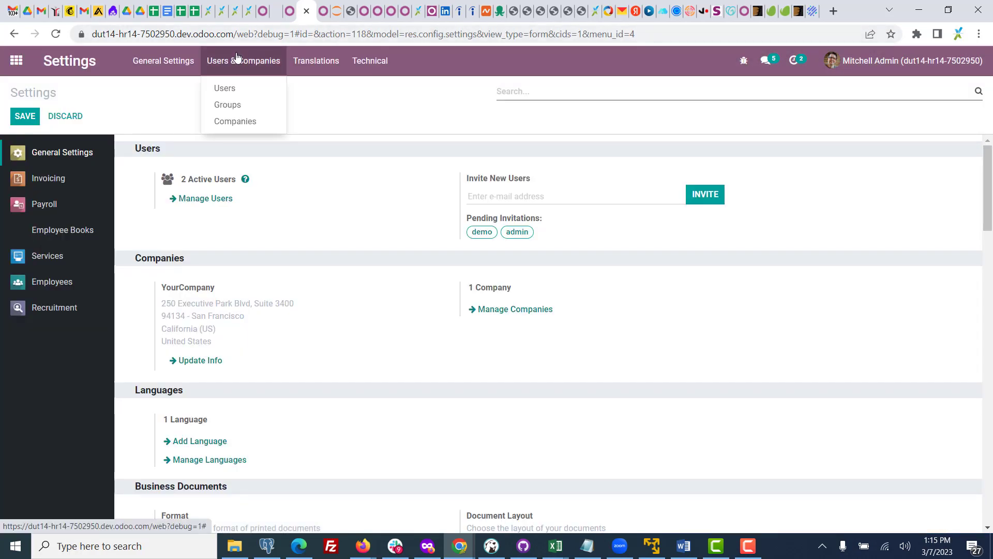
left_click(233, 89)
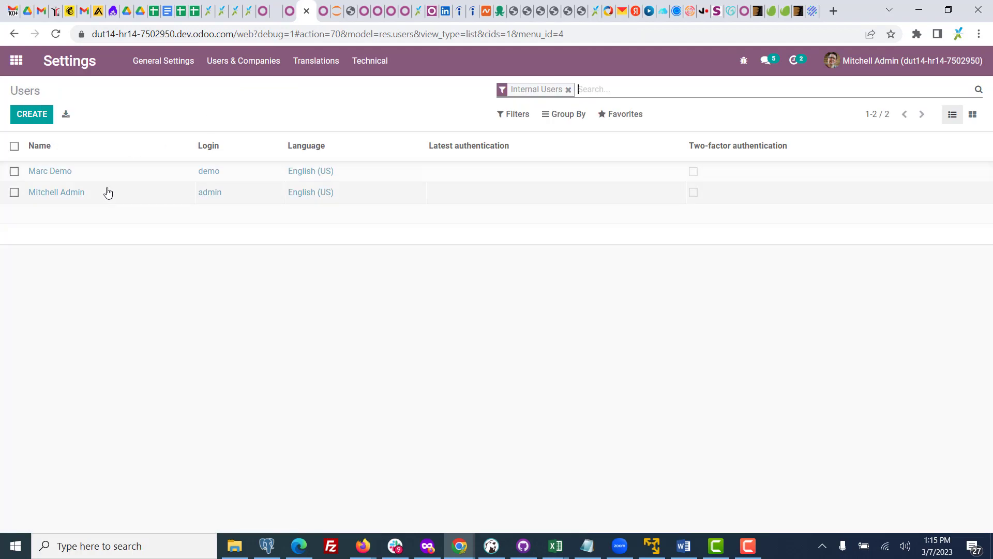
left_click(108, 193)
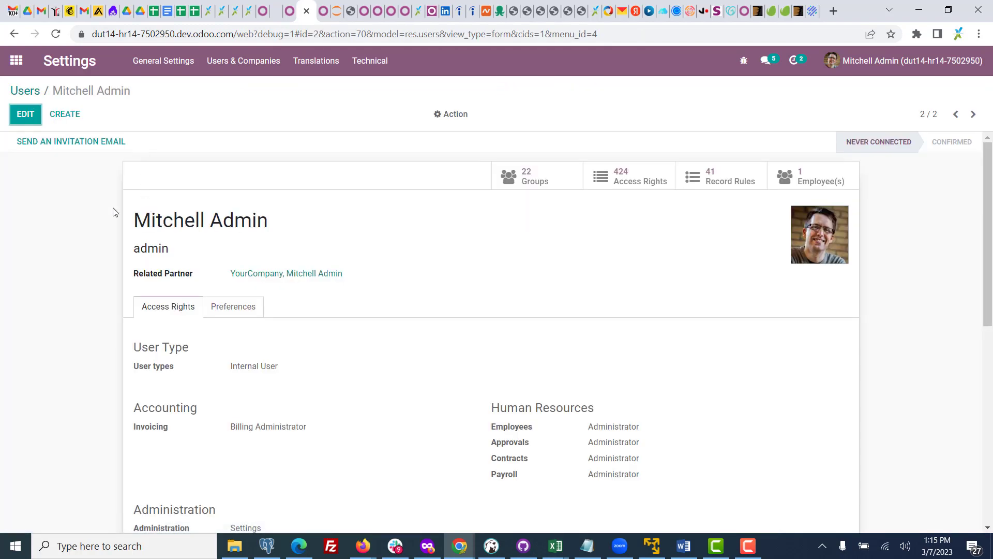
left_click(37, 124)
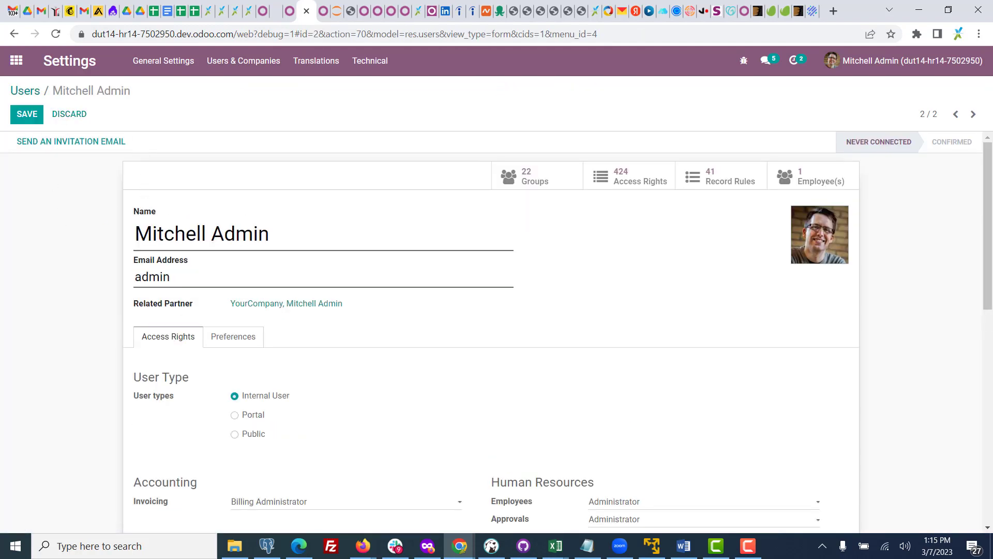
left_click_drag(990, 276, 992, 456)
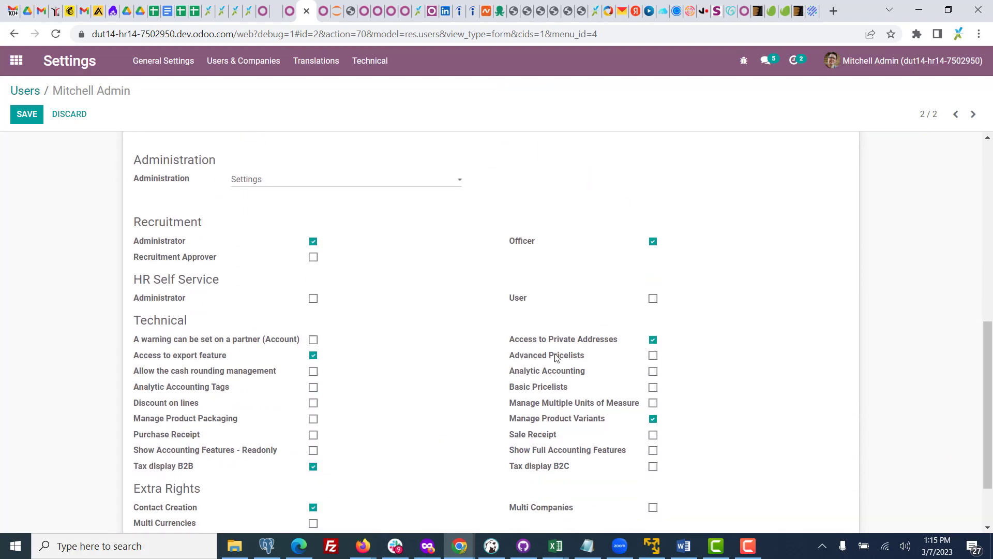
left_click(314, 299)
left_click(21, 121)
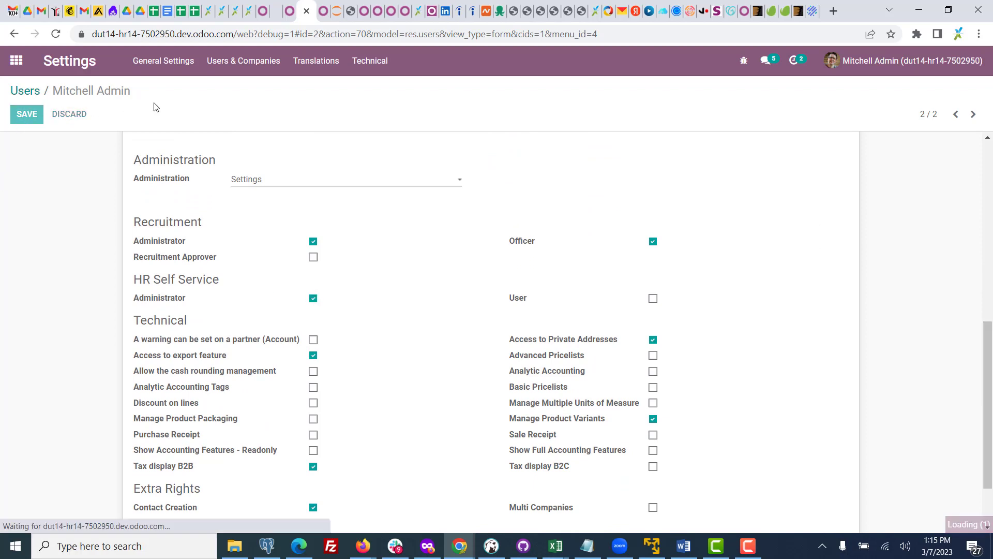
Look up the Job Position Request entry among the Recruitment app's application options
left_click(28, 61)
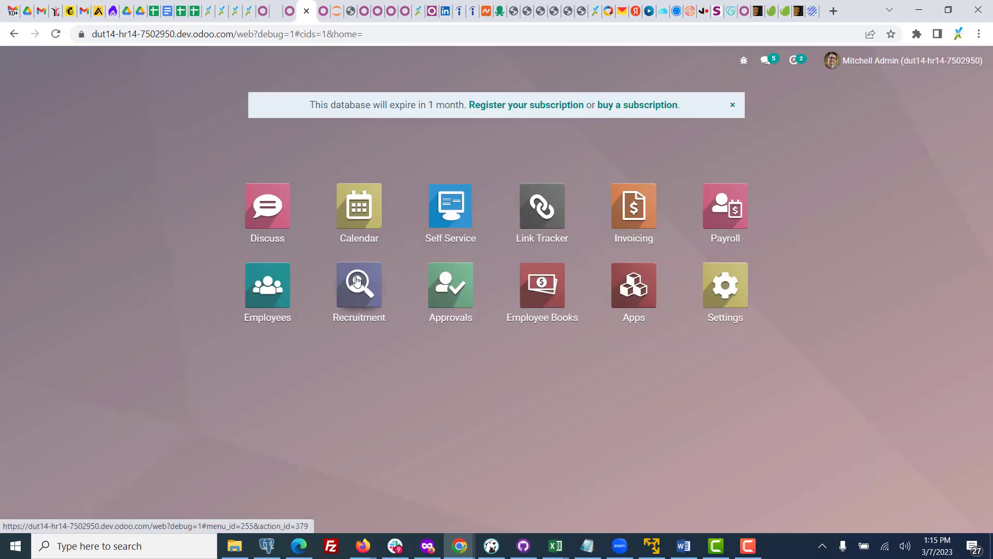
left_click(357, 284)
left_click(183, 70)
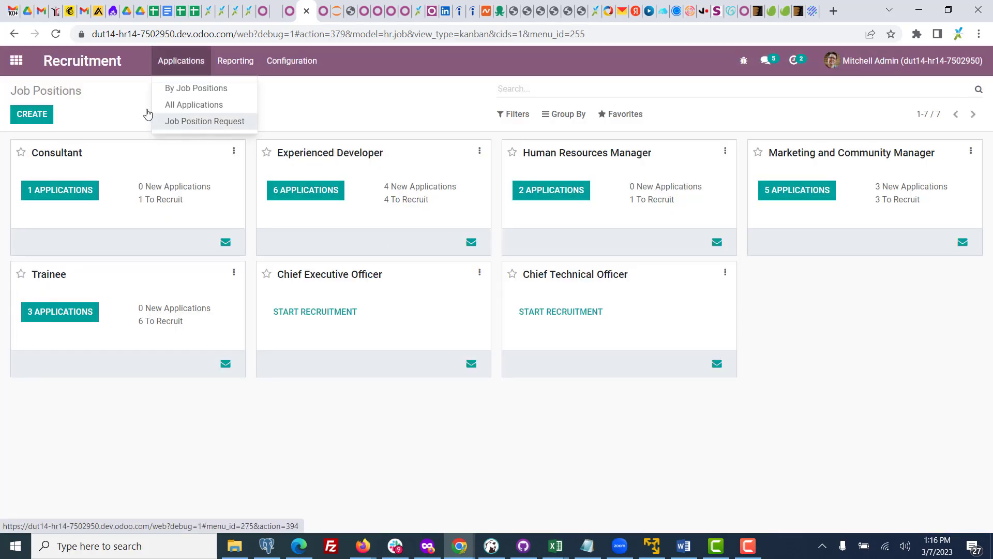
Create a Self Service record named "Job Position Request" with the description "This position request is for portal user"
left_click(16, 61)
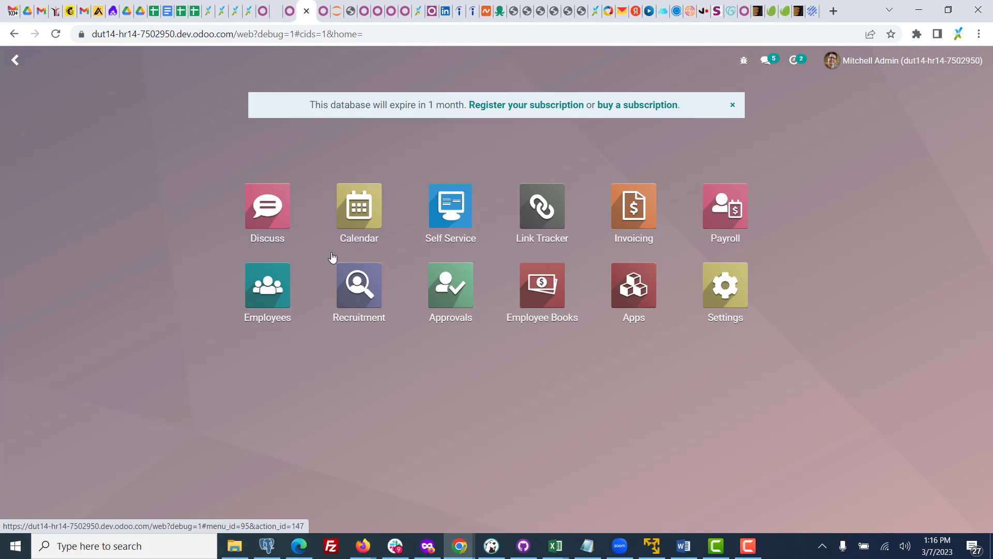
left_click(444, 220)
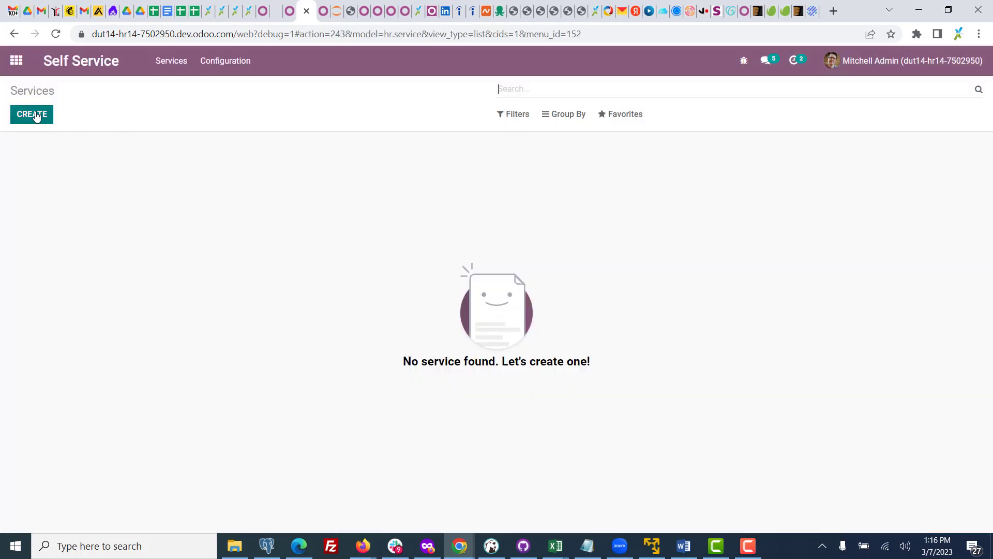
left_click(36, 116)
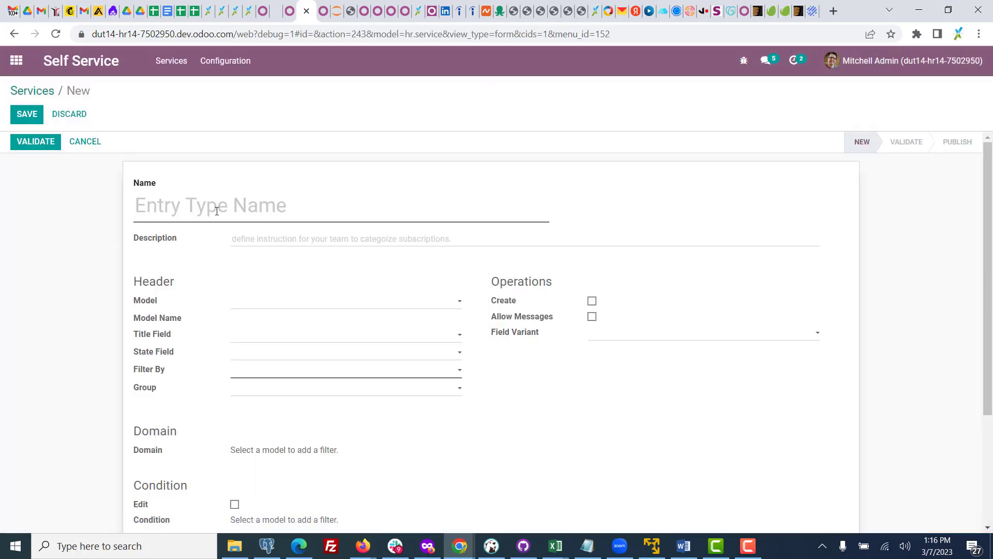
type("Job Reques")
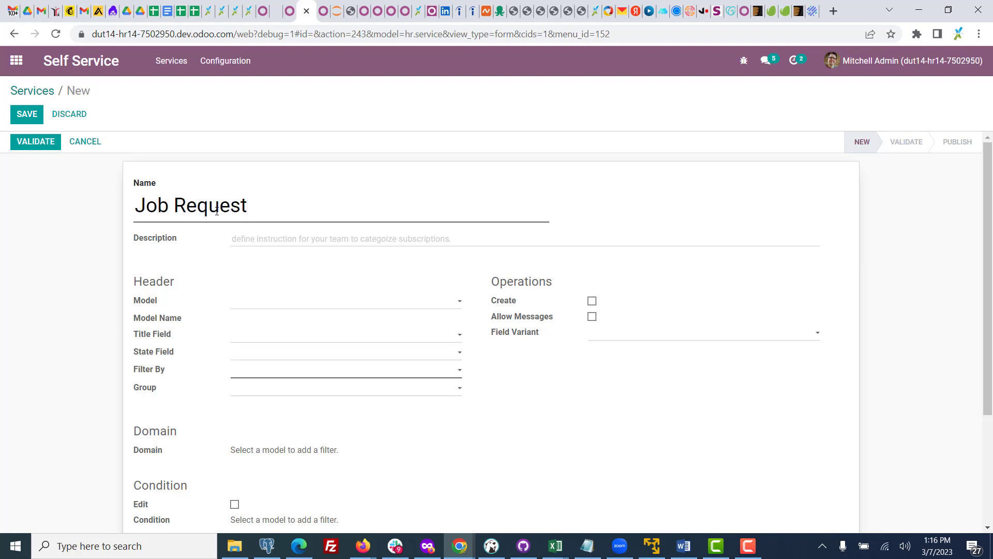
type("t")
key("BackSpace")
key("BackSpace")
key("BackSpace")
key("BackSpace")
key("BackSpace")
key("BackSpace")
key("BackSpace")
type("Position Request")
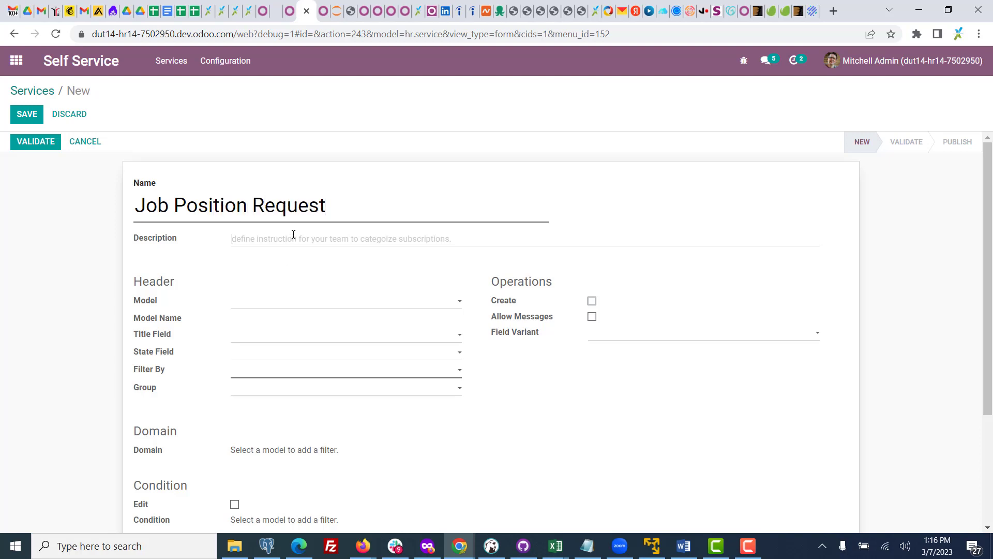
type("This position request is for portal user")
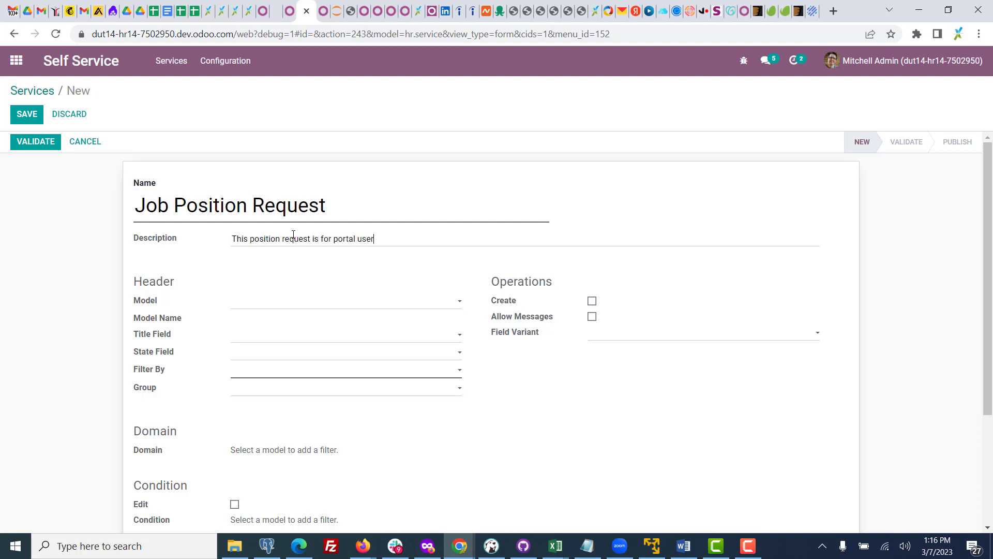
Set the service's model to Job Position Request and enable Allow Messages
left_click(326, 307)
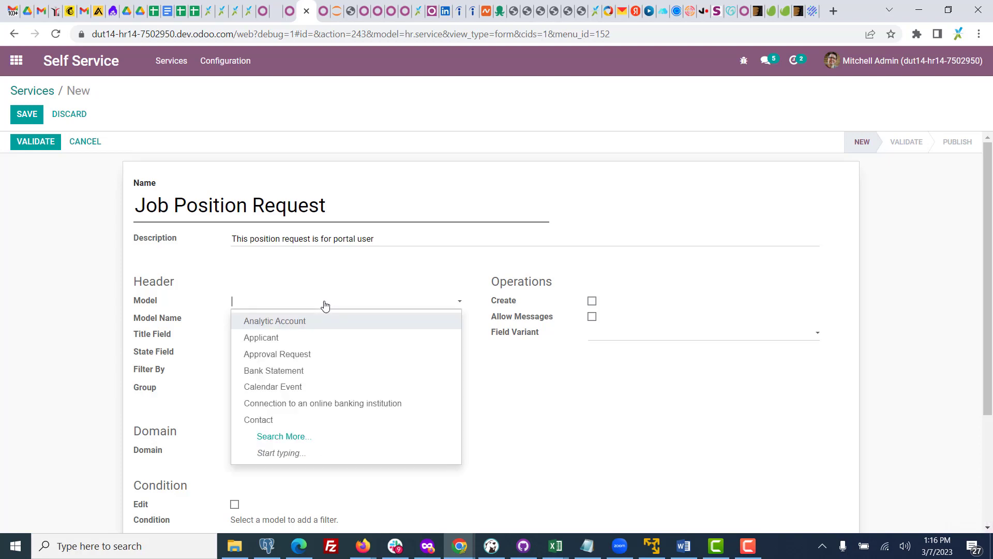
type("job")
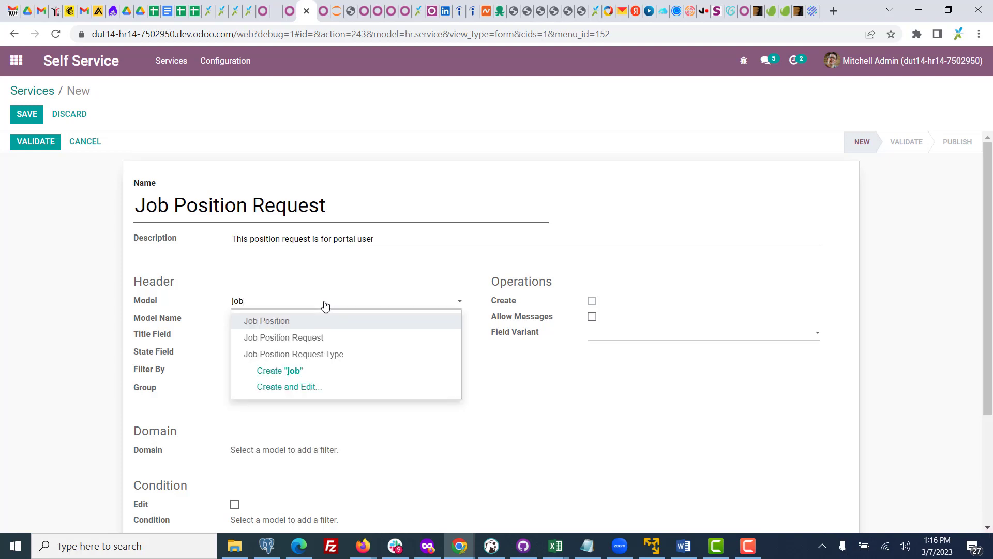
left_click(339, 338)
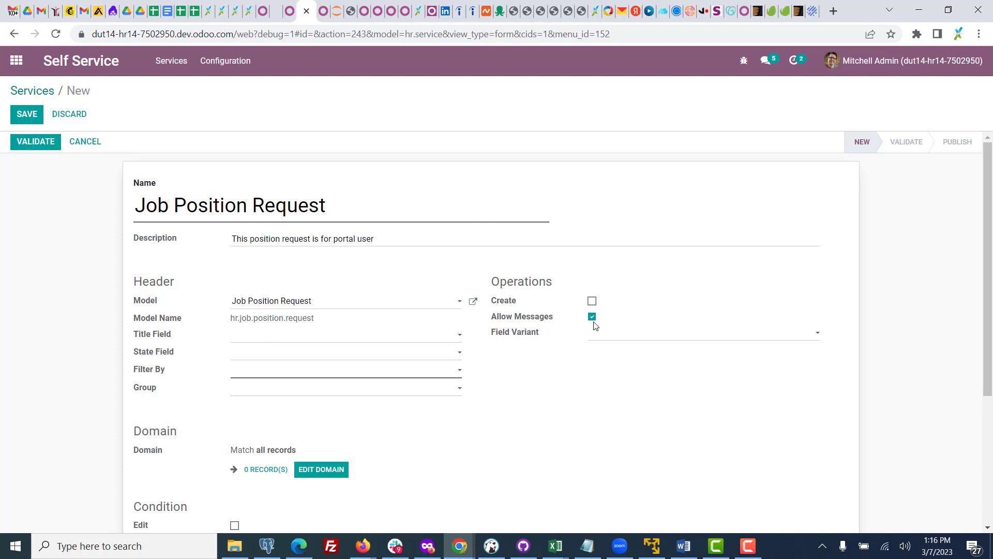
Search the model's fields for "name" and assign the name field as the service's Title Field
left_click(292, 336)
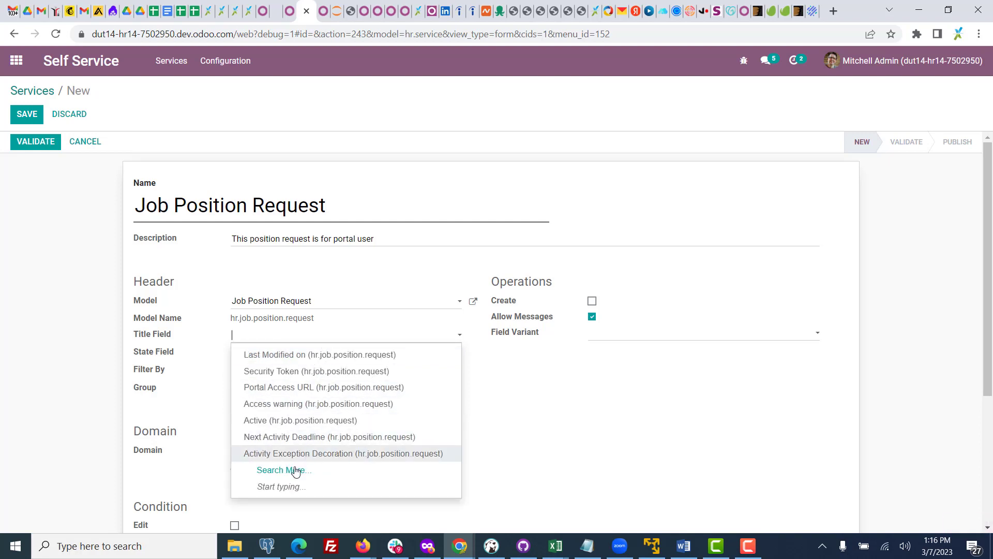
left_click(291, 470)
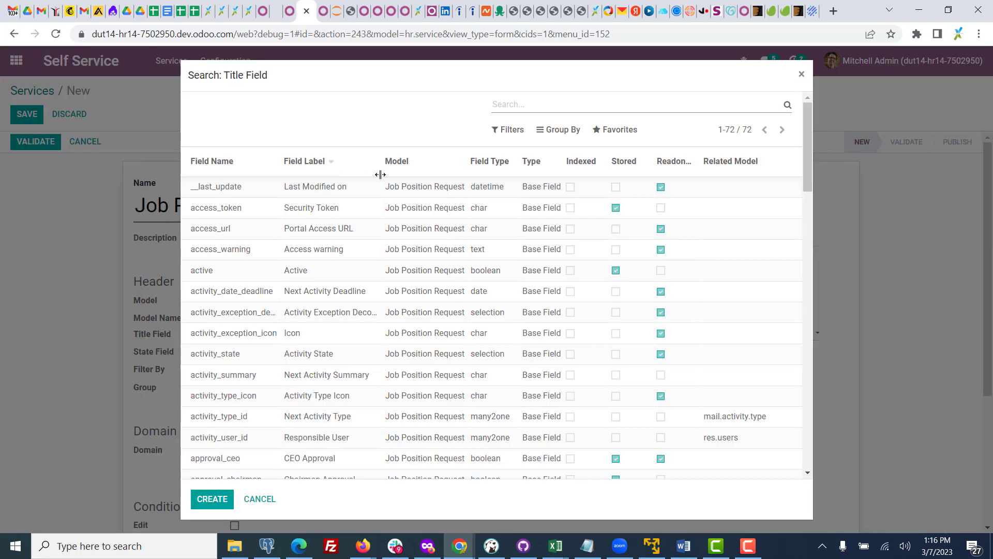
type("name")
key("Return")
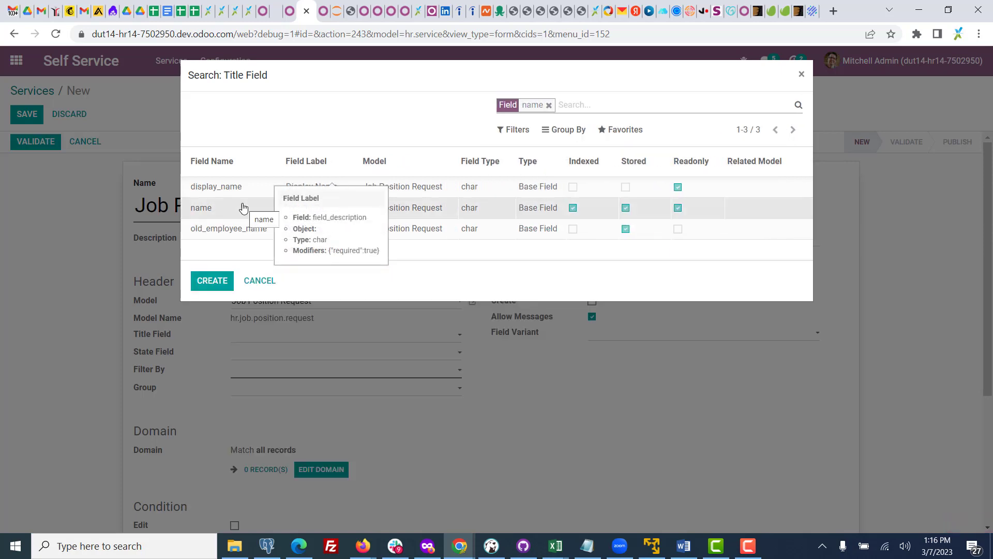
left_click(243, 208)
Set the service's State Field to the Status field of the Job Position Request model
left_click(274, 353)
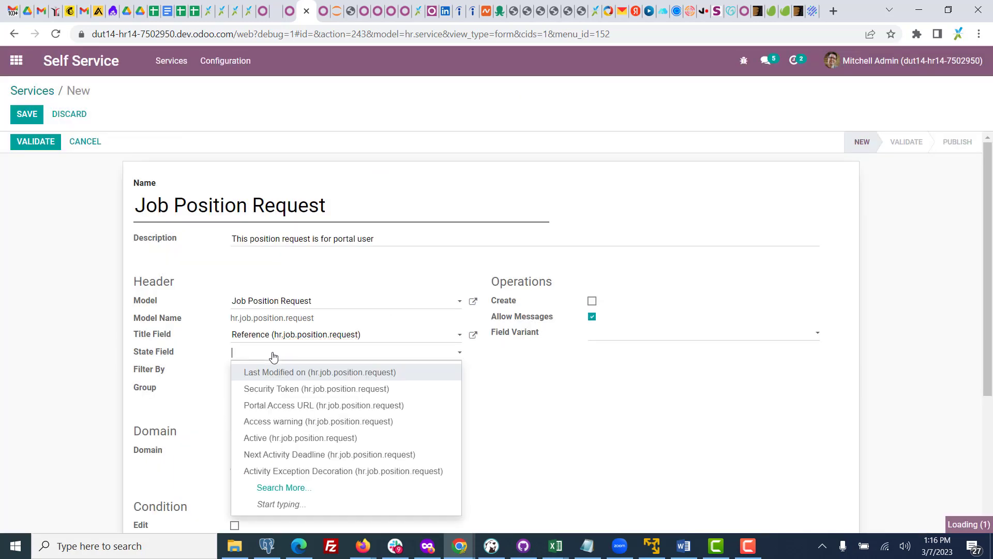
type("sta")
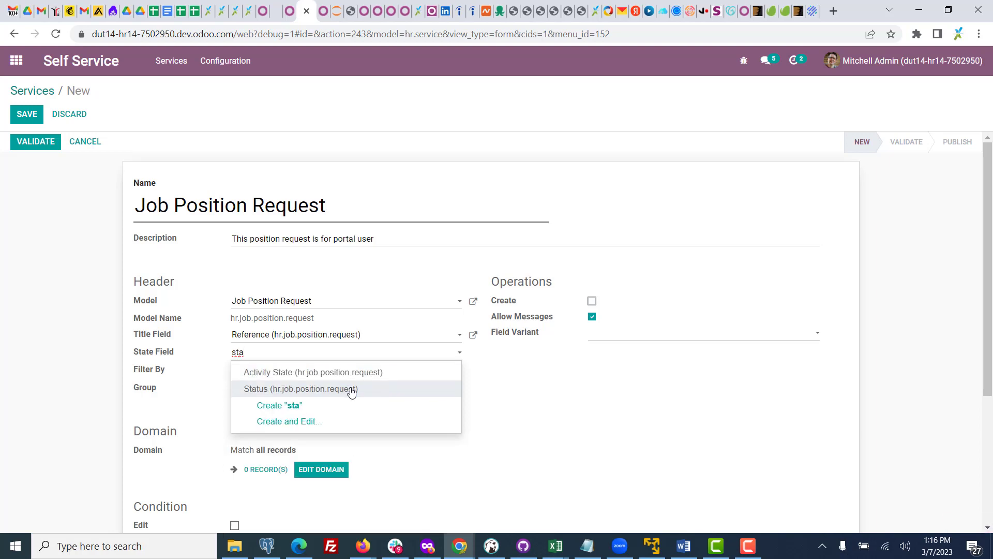
left_click(352, 392)
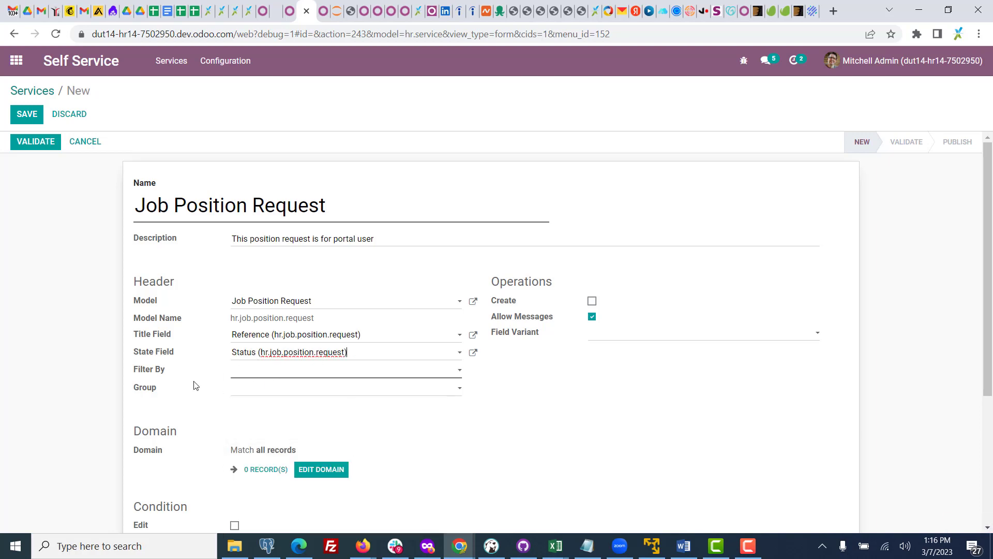
Set the service's Filter By to Followers (Partners), leave Group empty and save the record
left_click(293, 371)
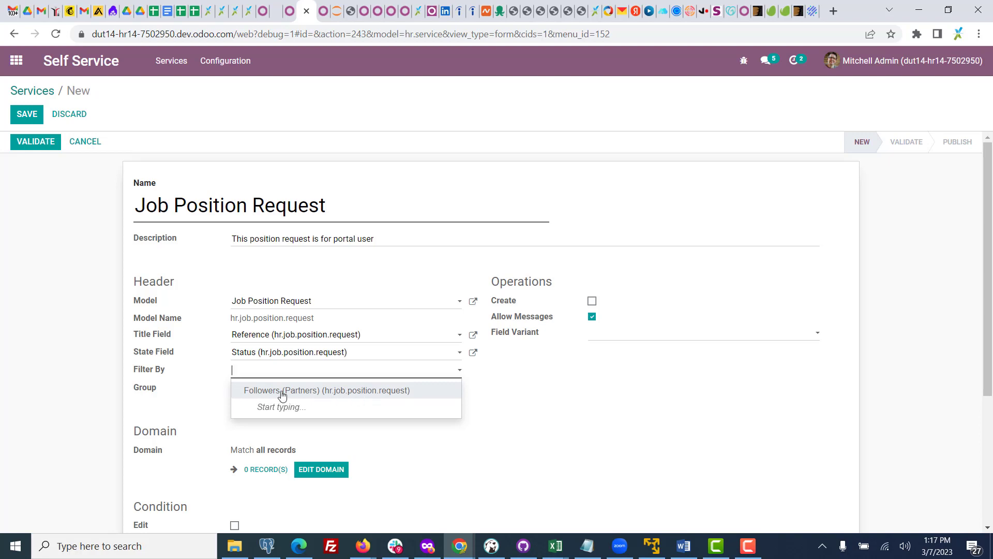
left_click(331, 393)
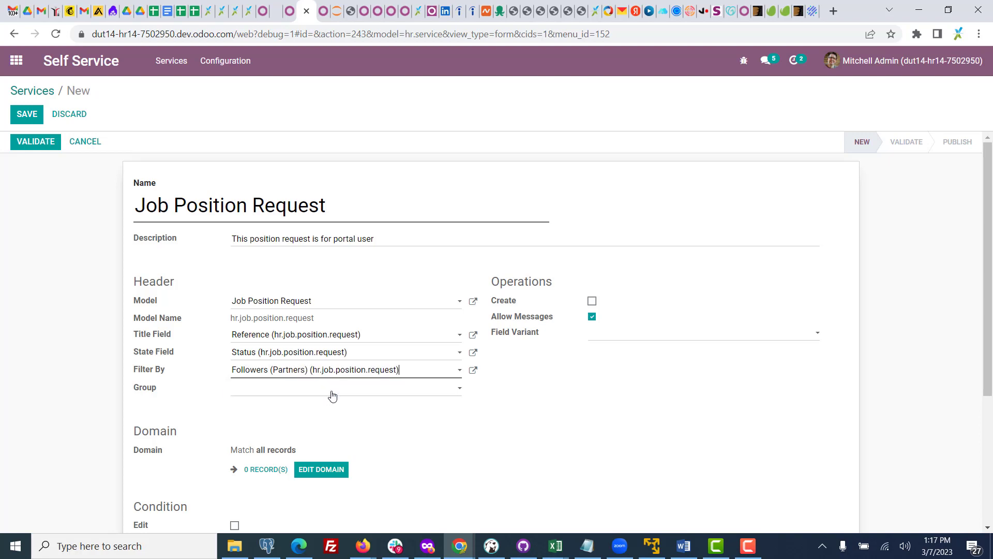
left_click(286, 393)
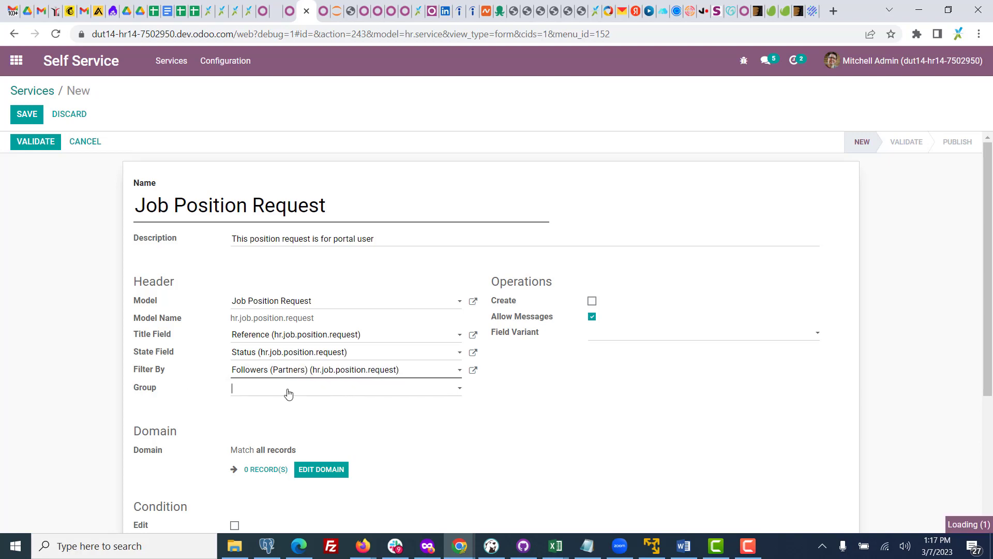
left_click(69, 324)
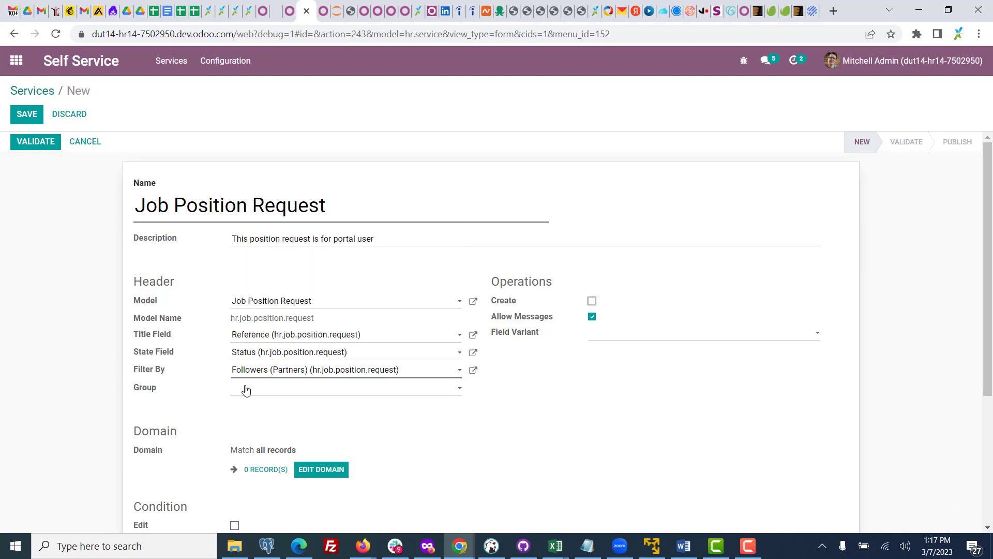
left_click(25, 117)
Duplicate the service's browser tab and open the portal page at /my in the copy
left_click(322, 7)
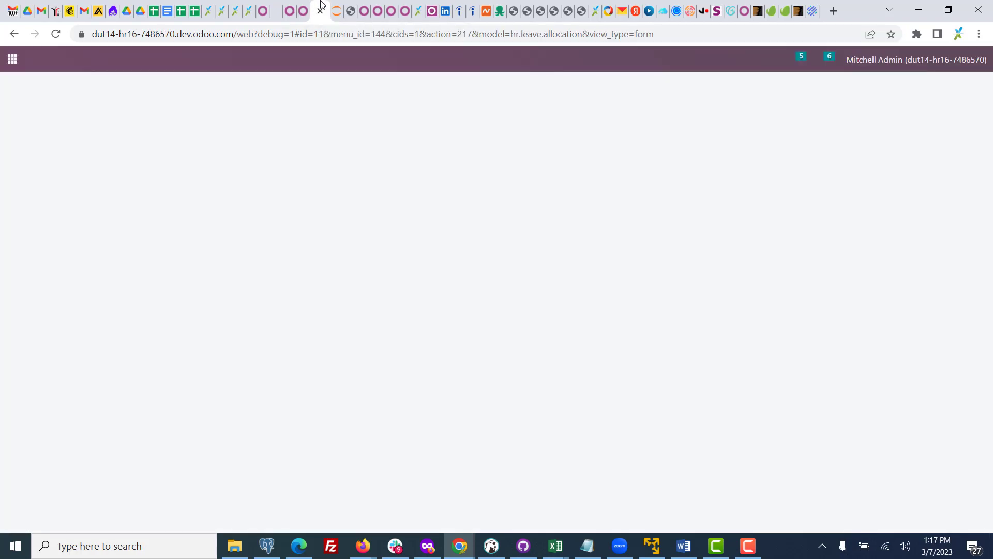
left_click(308, 9)
right_click(303, 5)
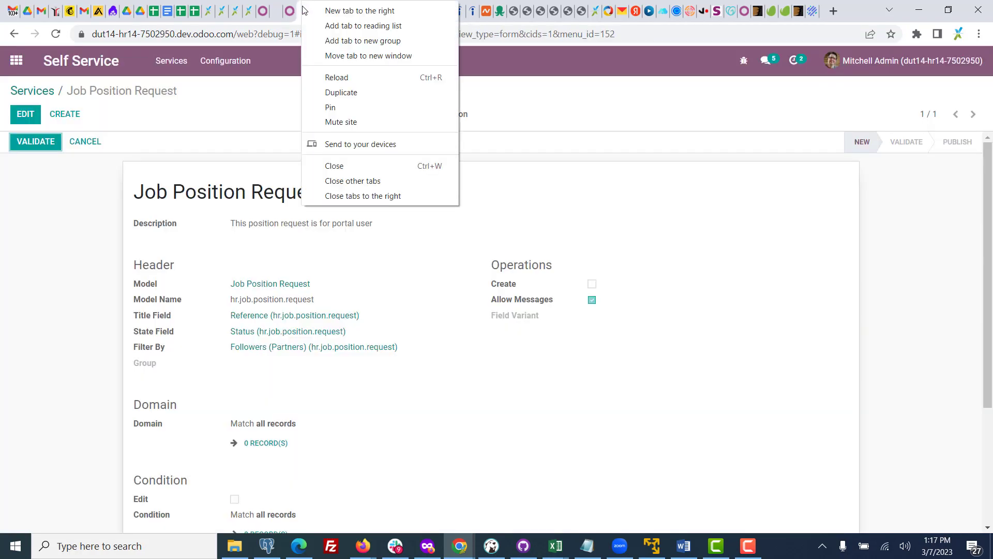
left_click(339, 93)
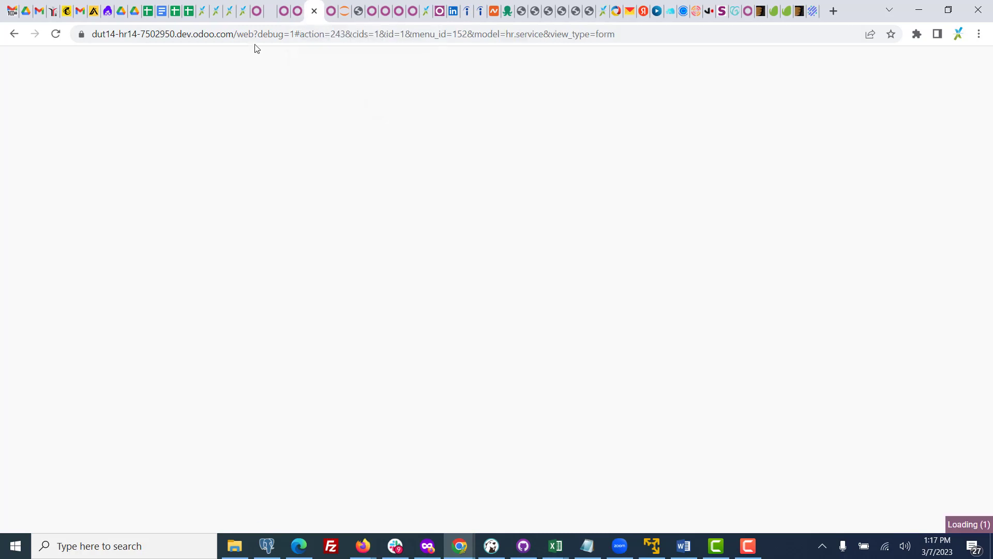
left_click_drag(237, 34, 658, 64)
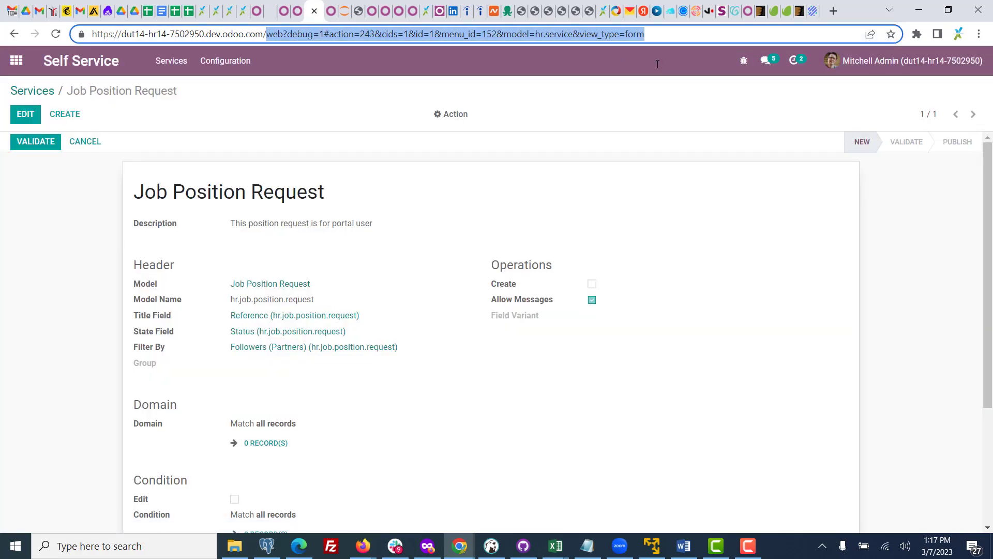
type("my")
key("Return")
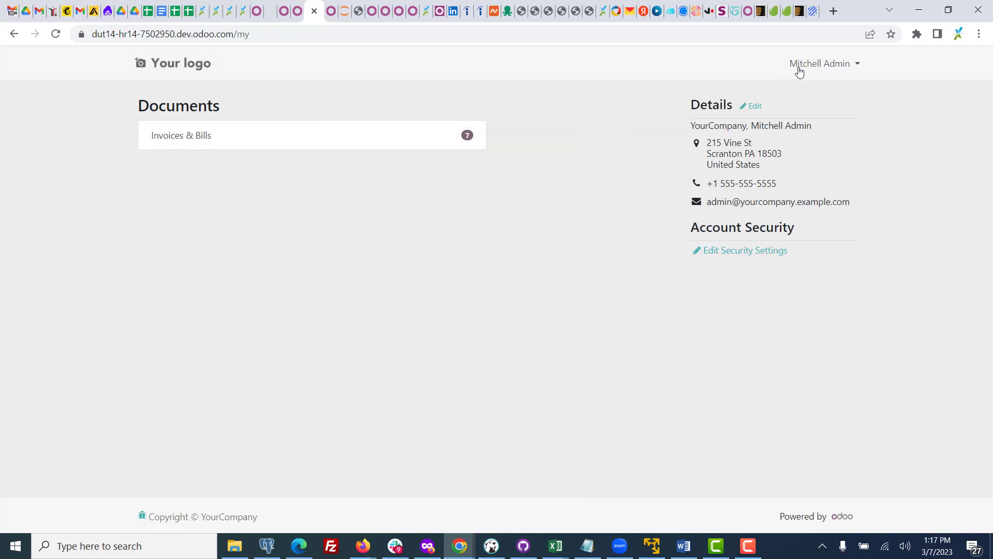
Return to the Job Position Request service, validate it and publish it
left_click(297, 5)
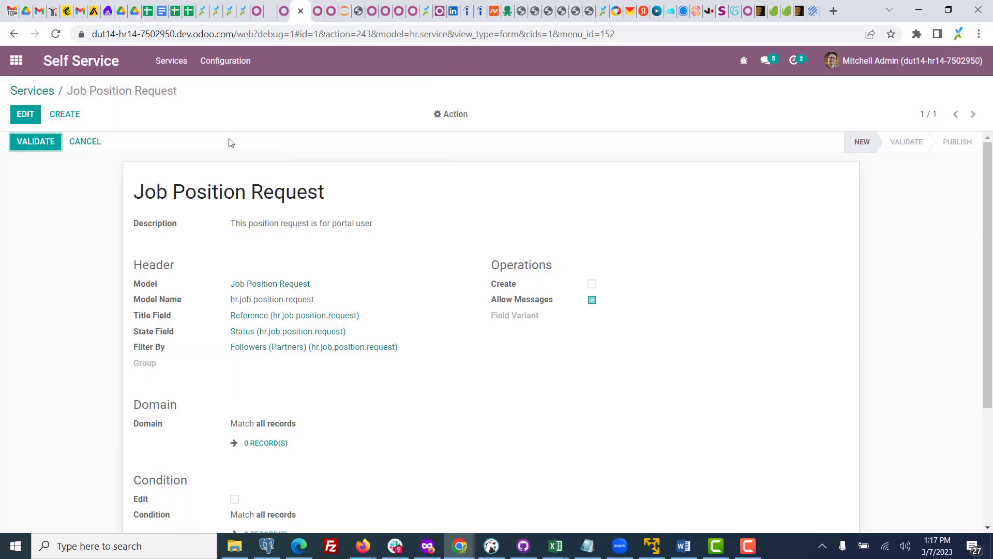
left_click(37, 147)
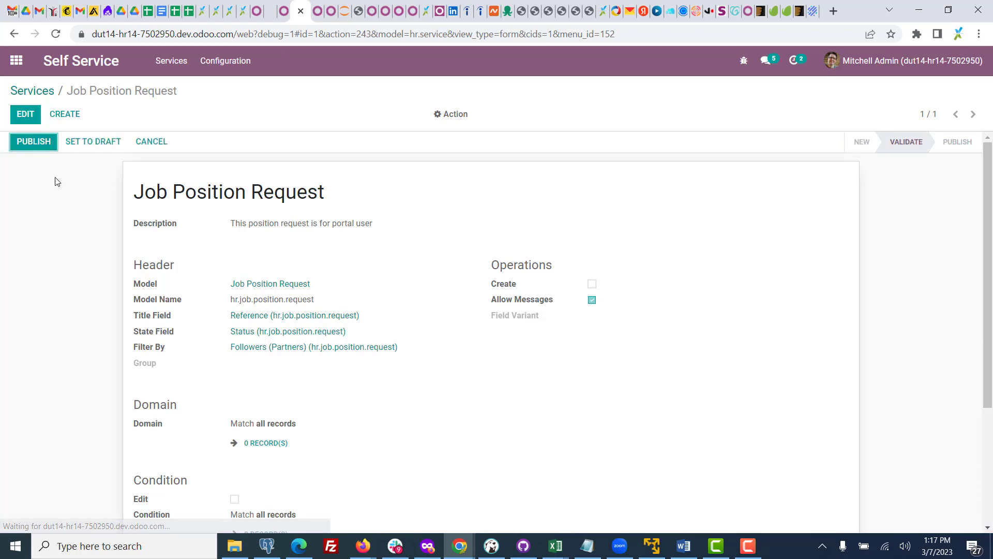
left_click(18, 148)
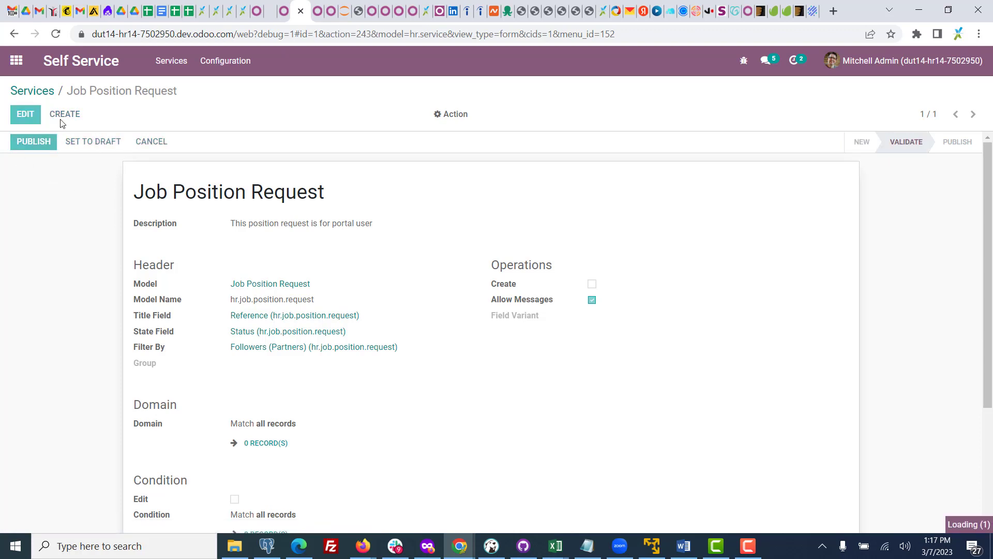
Reload the portal page and open its Job Position Request document list
left_click(316, 7)
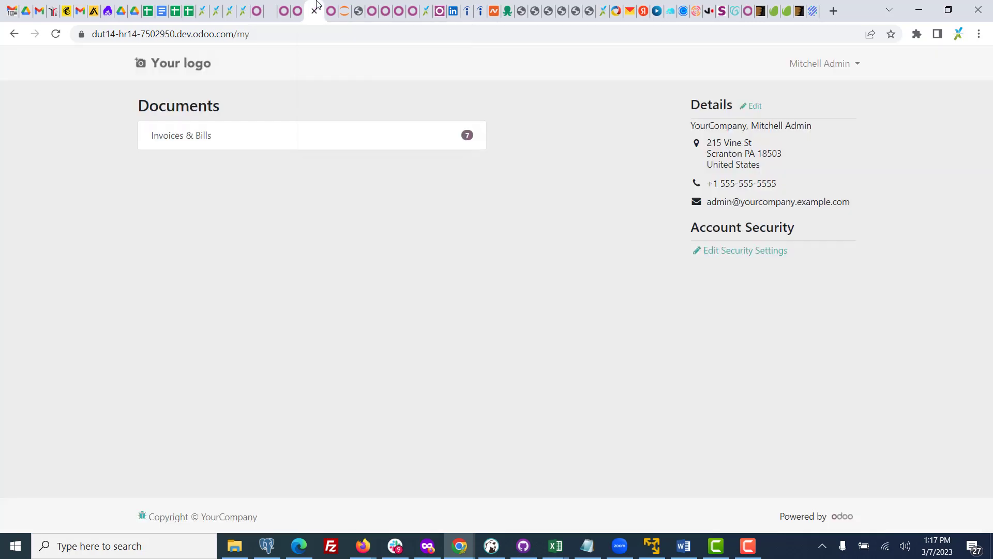
left_click(56, 34)
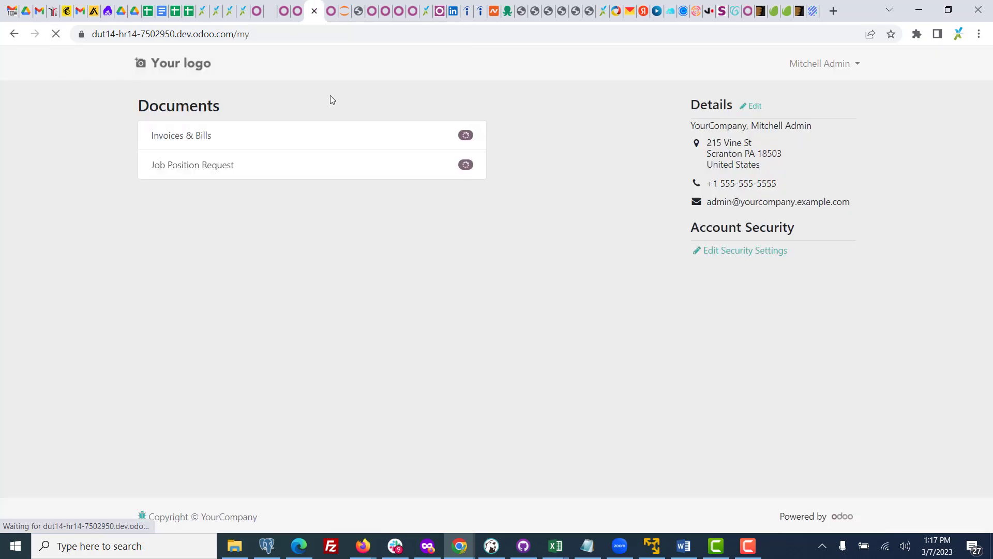
left_click(186, 168)
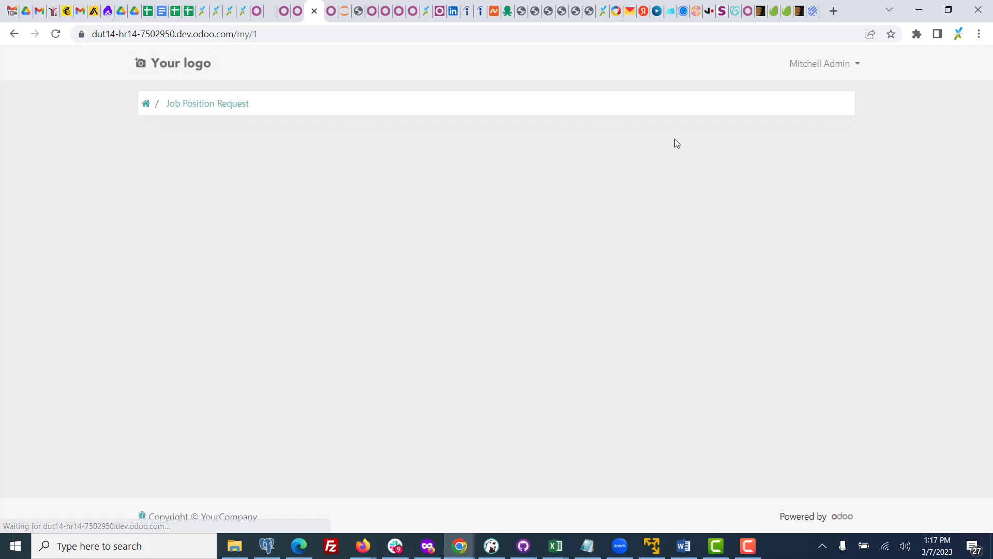
Set the Job Position Request service back to draft and save it with the Create operation enabled
left_click(299, 11)
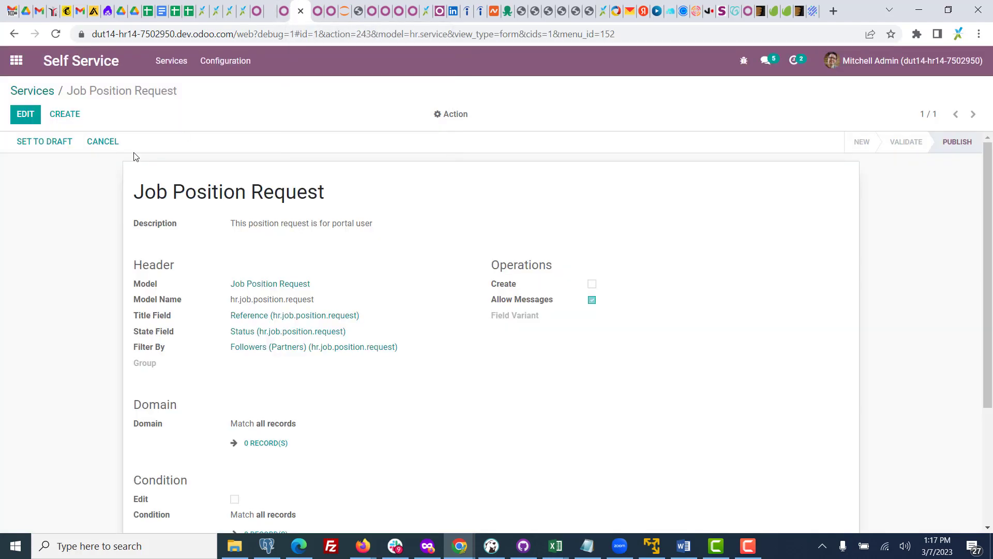
left_click(58, 151)
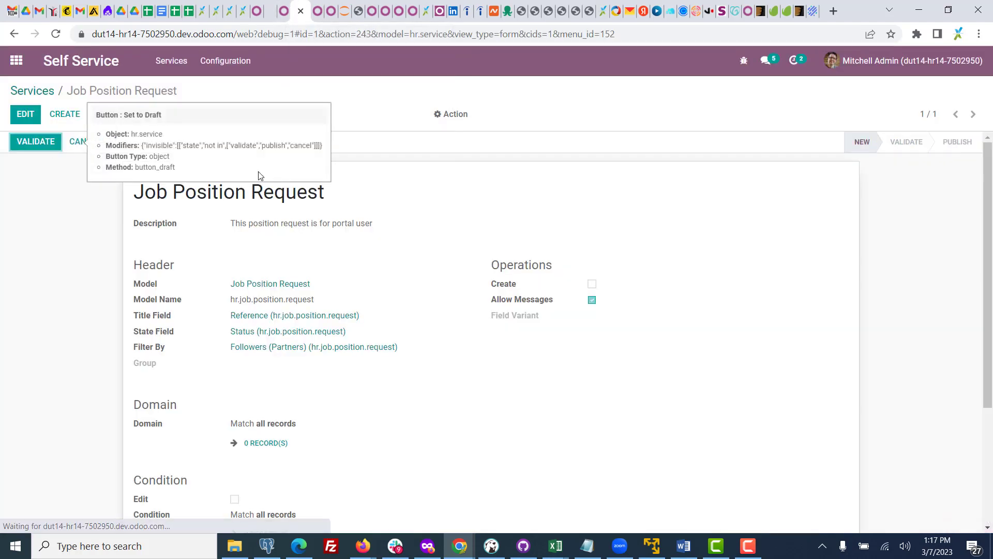
left_click(21, 116)
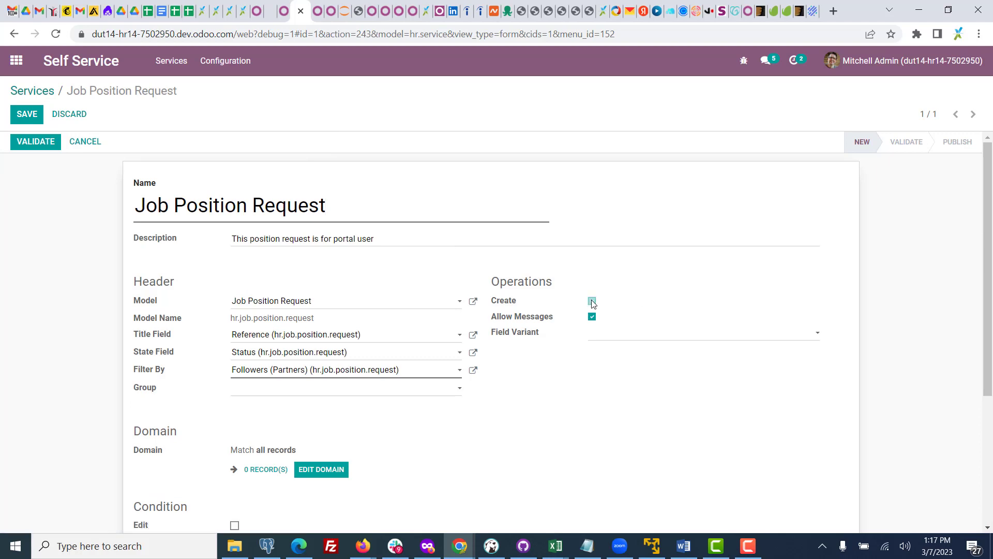
left_click(26, 115)
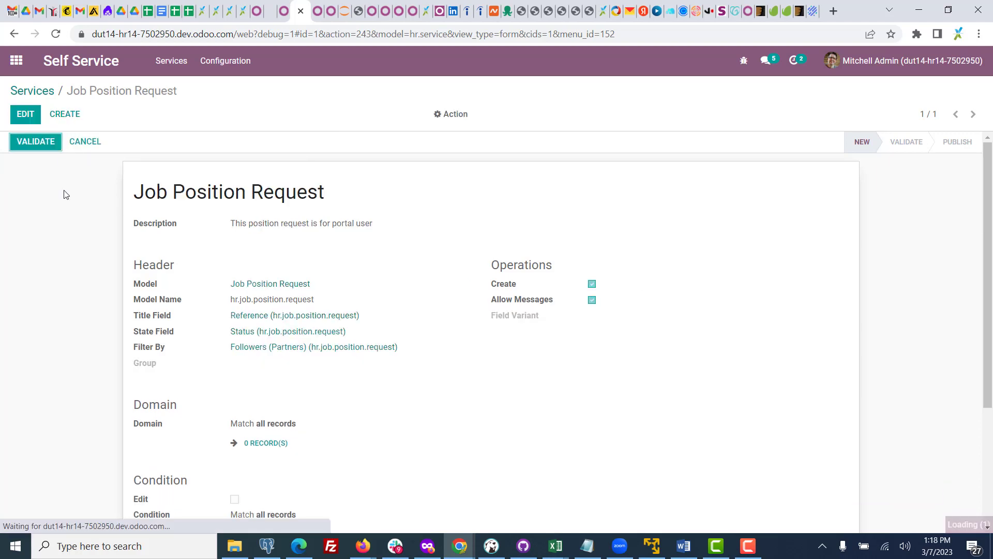
Reload the portal's Job Position Request list and open the form for creating a request
left_click(284, 15)
left_click(56, 35)
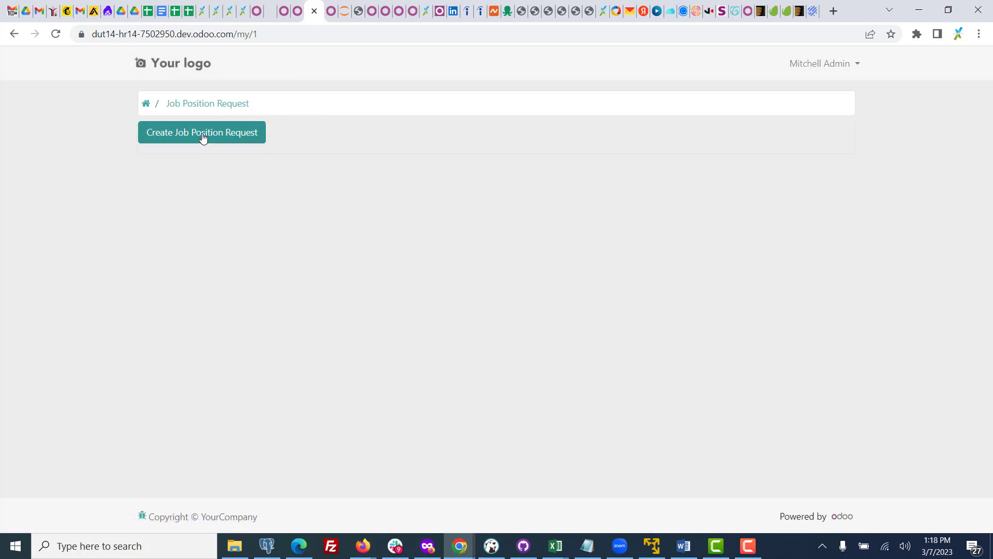
left_click(201, 137)
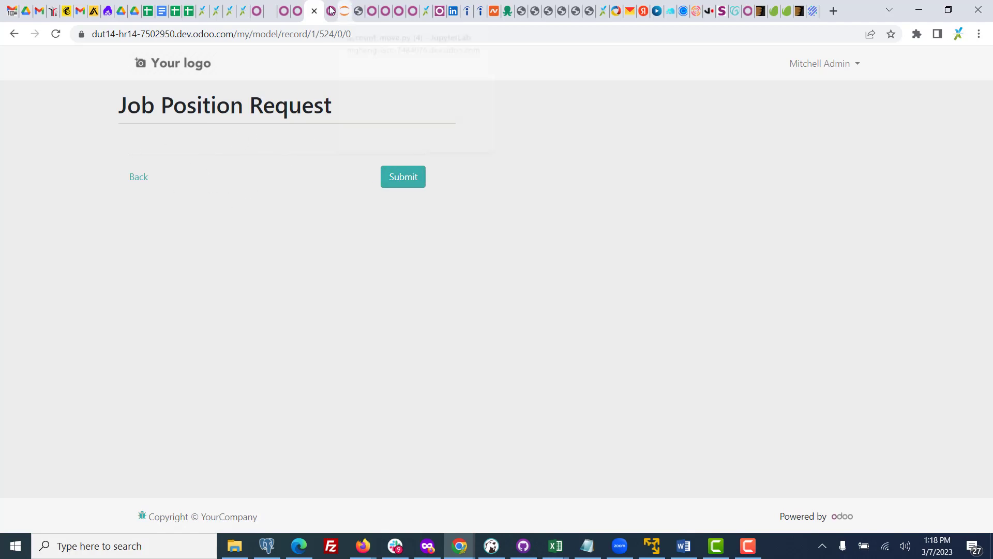
Edit the service again, add a line under Service Item Fields and open the full field search for it
left_click(298, 10)
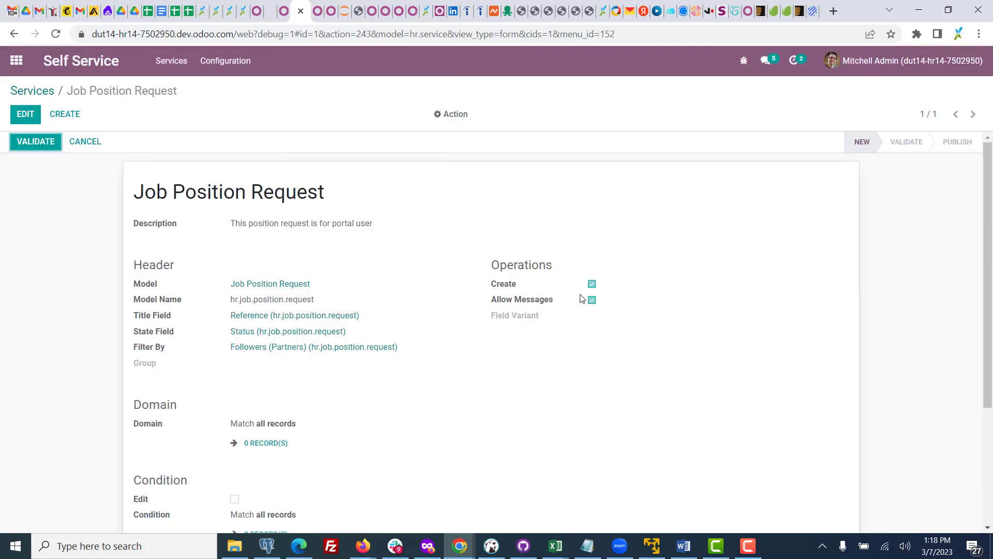
scroll(989, 222, "down", 3)
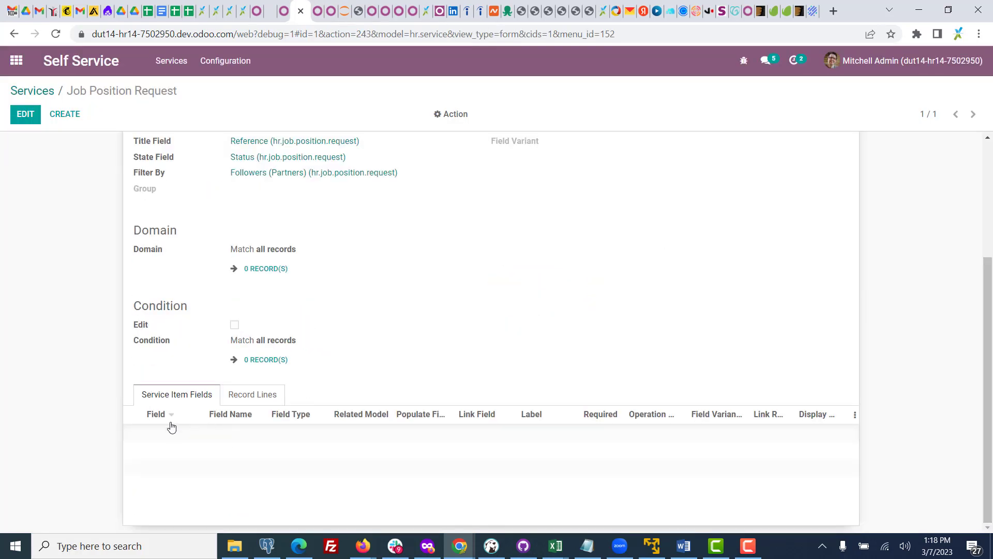
left_click(25, 115)
scroll(992, 276, "down", 4)
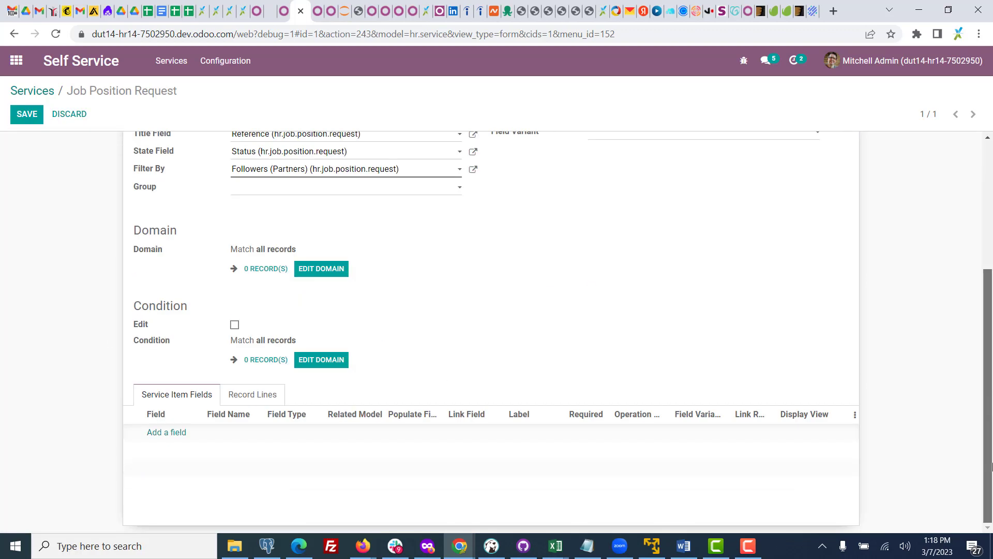
left_click(174, 434)
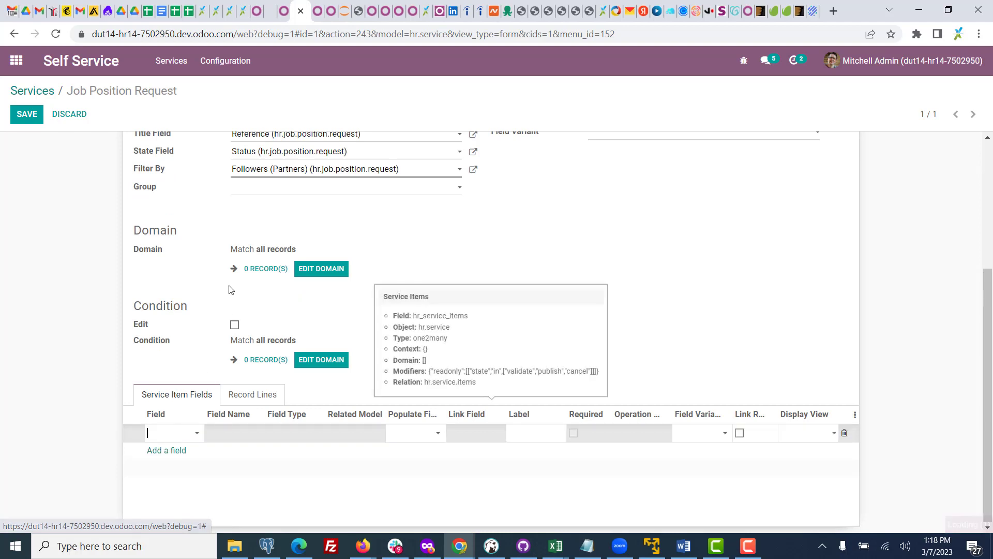
left_click(171, 433)
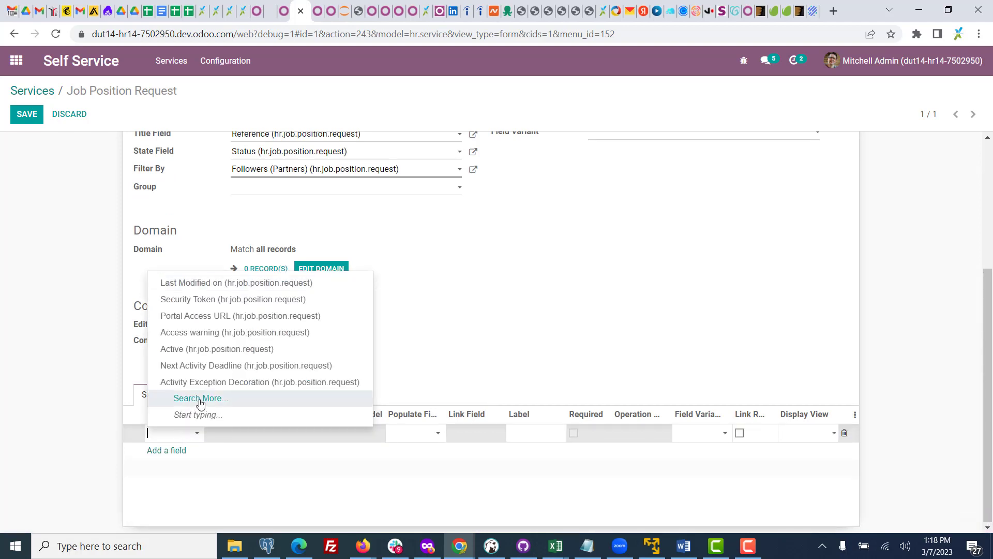
left_click(196, 399)
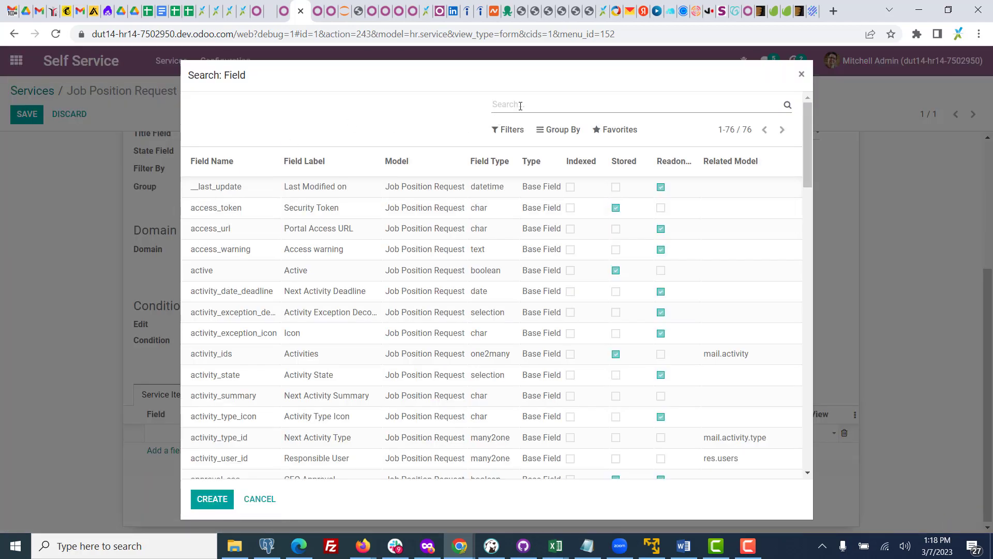
Open a new Job Position Request form from Recruitment's applications in a duplicate of the service's browser tab
right_click(297, 6)
key("Escape")
key("F5")
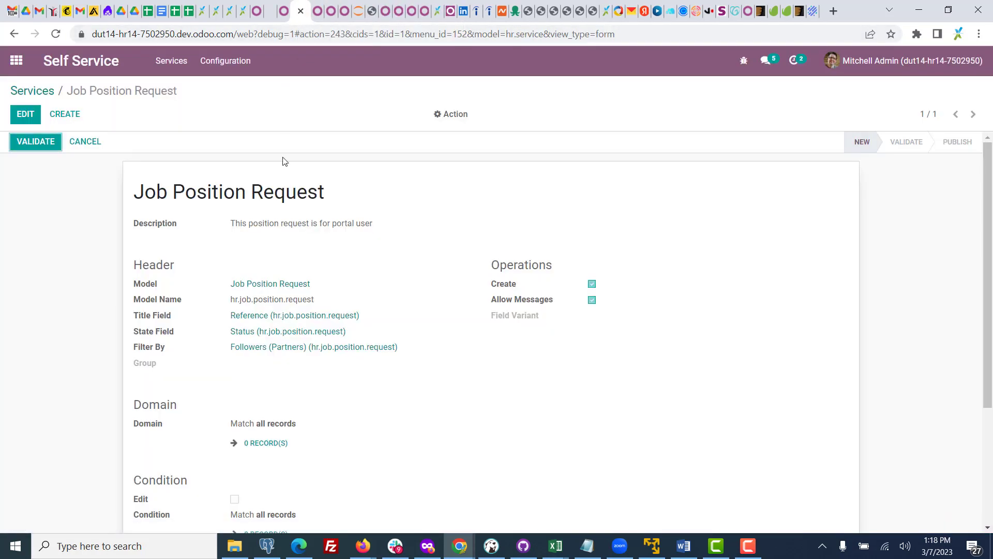
left_click(16, 61)
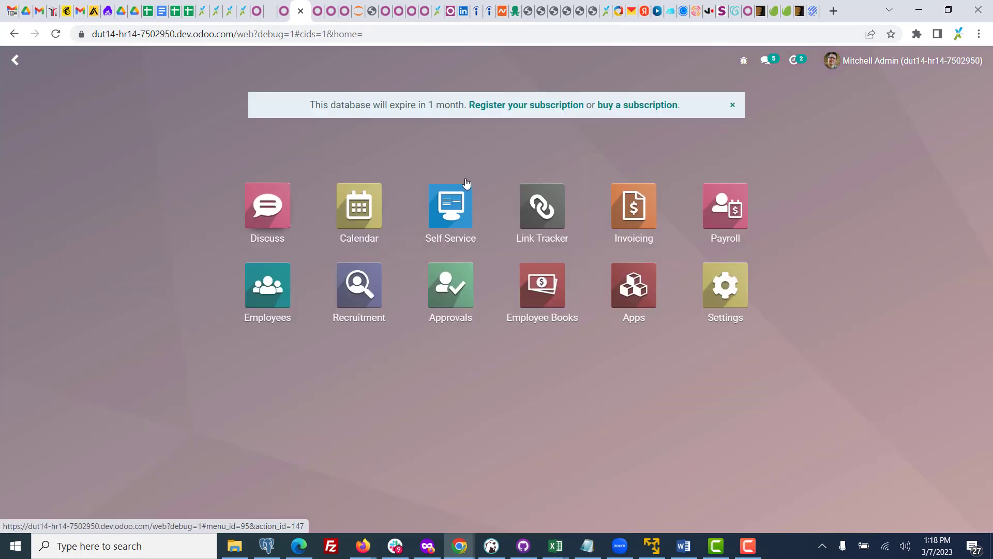
left_click(359, 286)
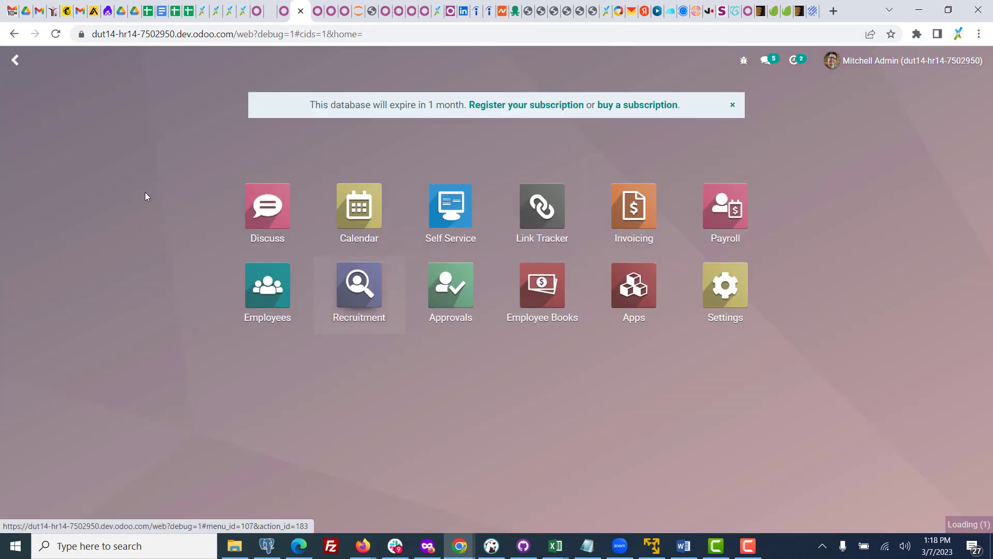
left_click(181, 61)
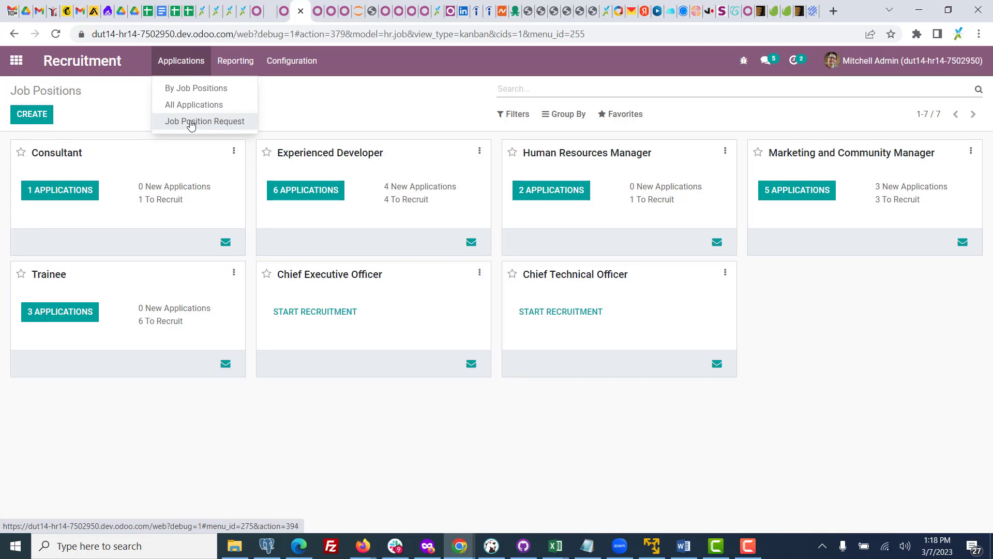
left_click(190, 130)
left_click(34, 117)
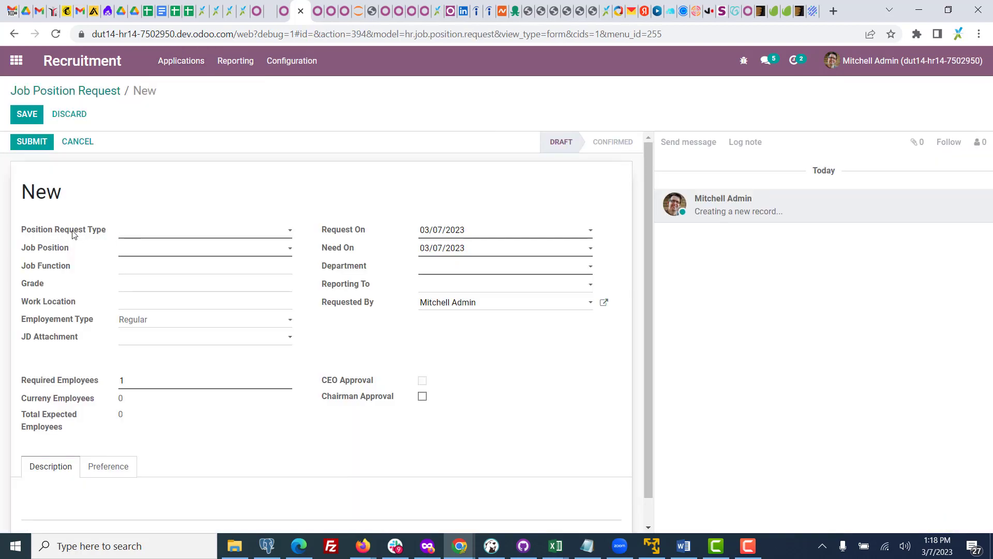
Check Position Request Type's technical name on the Recruitment form, search the fields for "type" and assign position_request_type_id to the service's new line
left_click(172, 231)
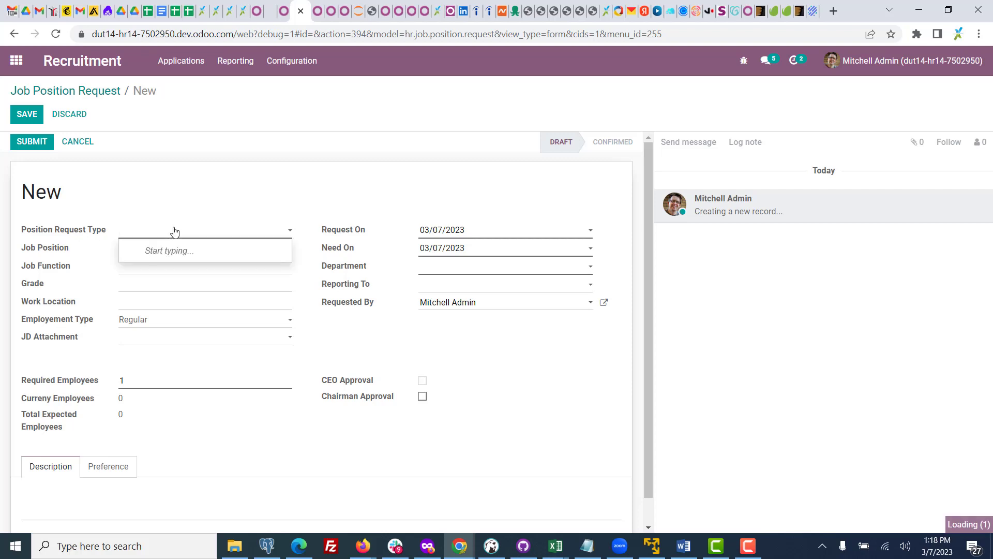
left_click(259, 117)
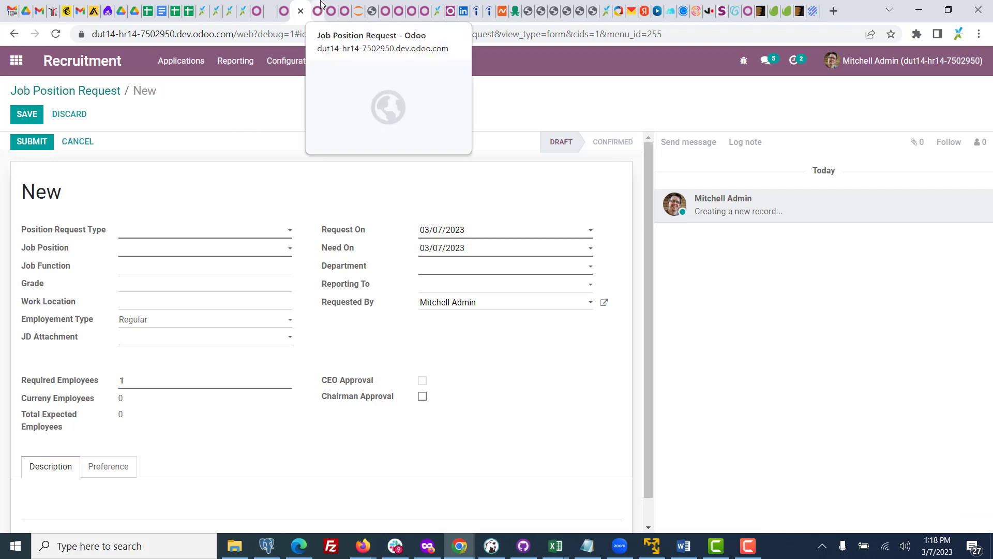
left_click(318, 10)
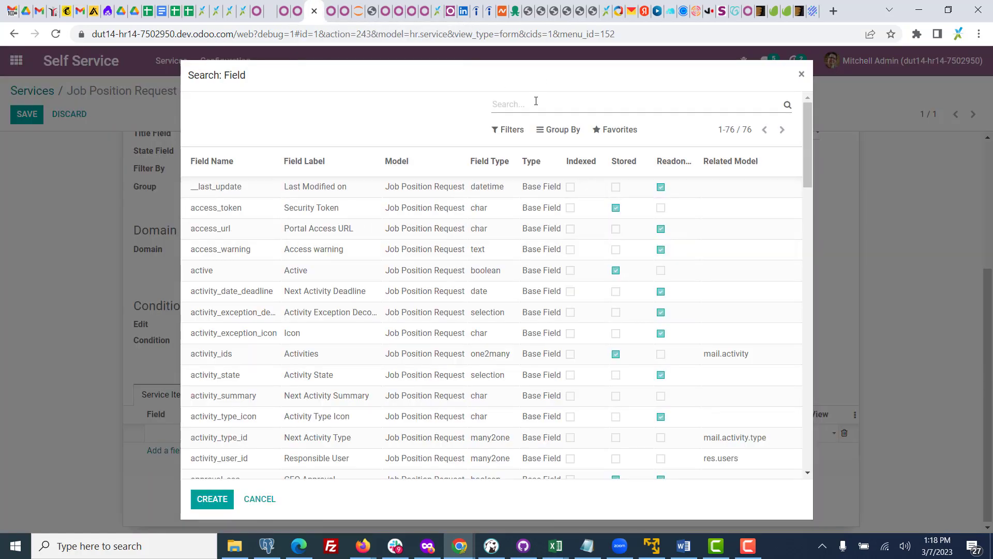
type("type")
key("Return")
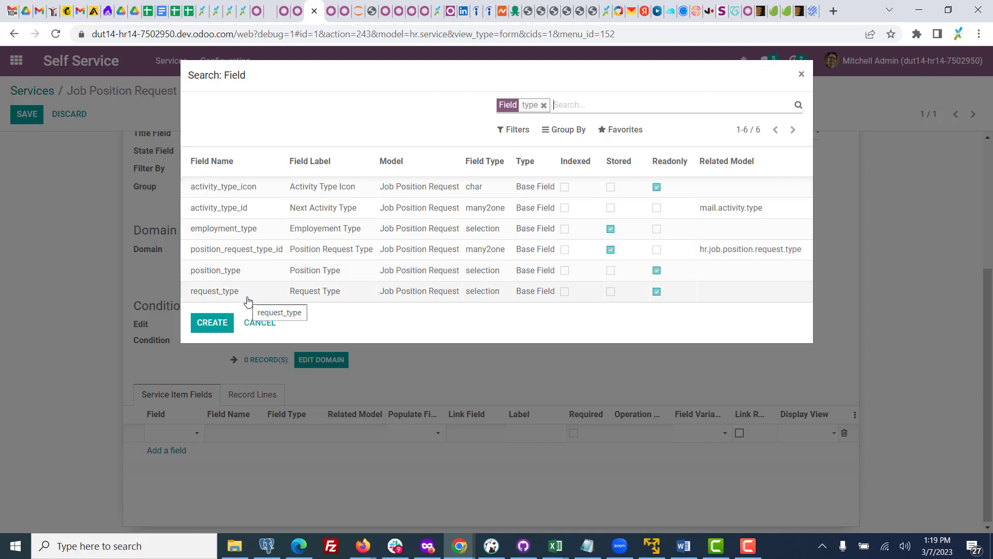
left_click(297, 5)
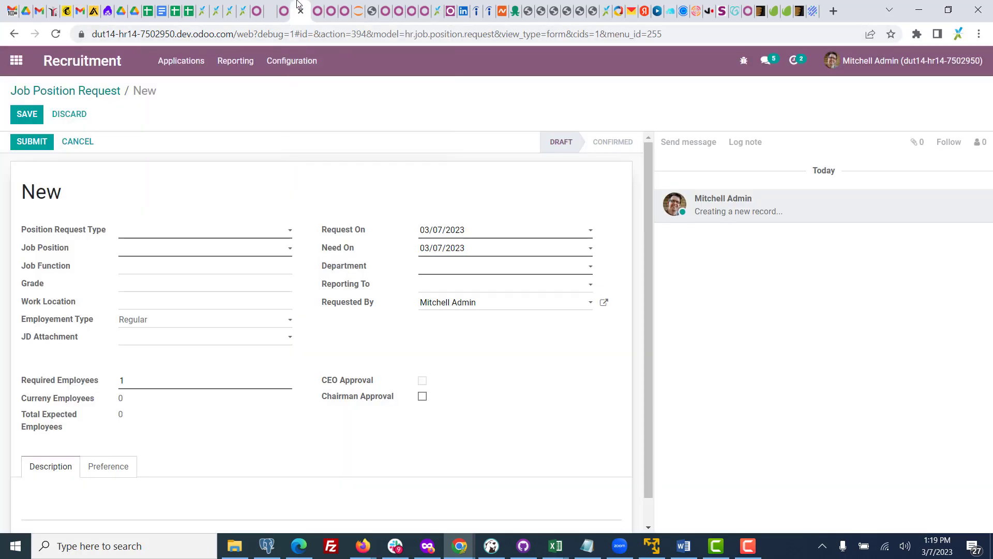
mouse_move(67, 233)
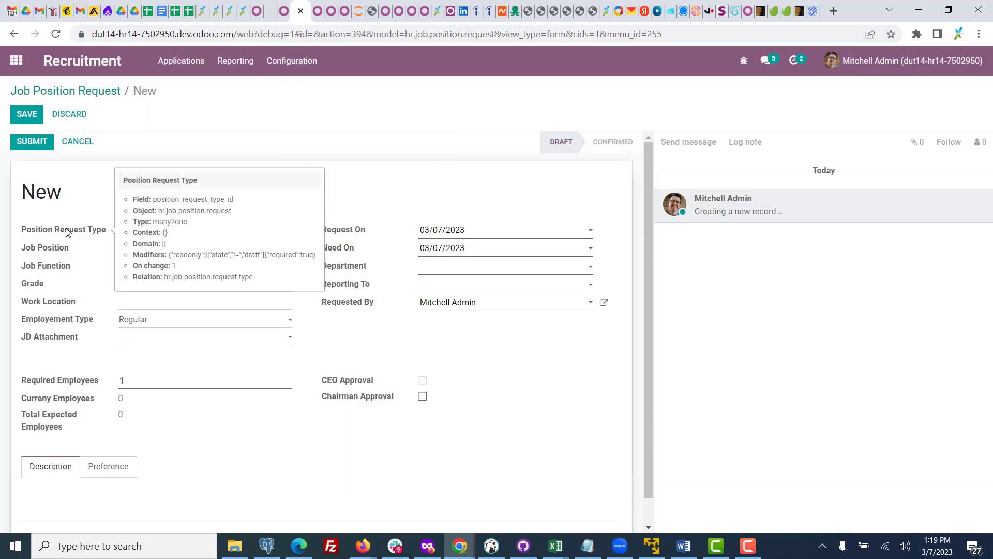
left_click(318, 11)
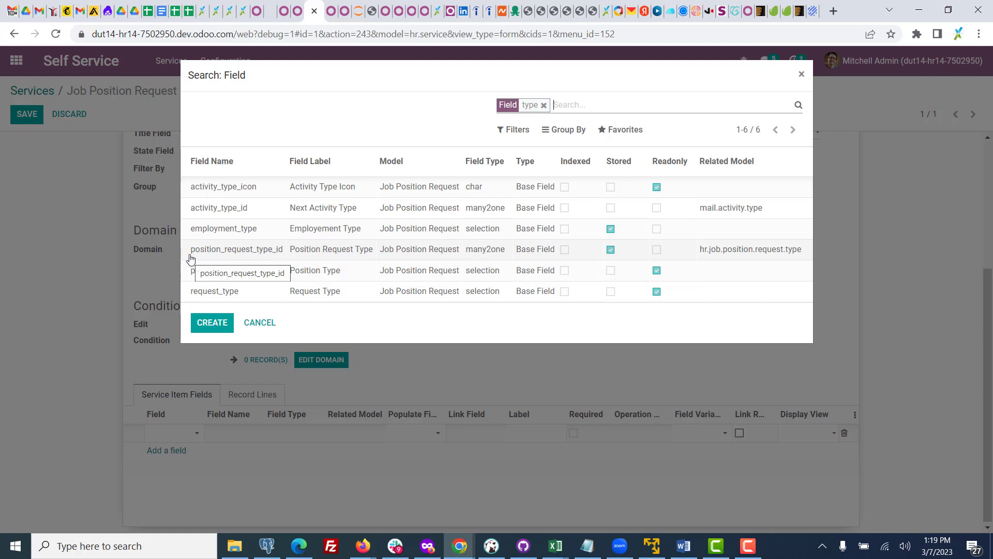
left_click(216, 253)
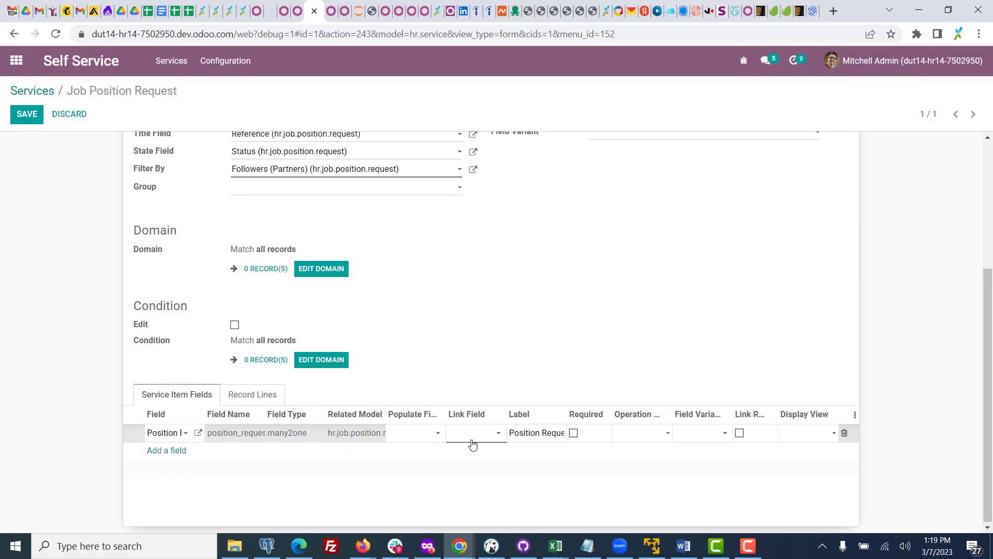
Set the Position Request Type line's link field to Name from the Job Position Request Type model
left_click(297, 11)
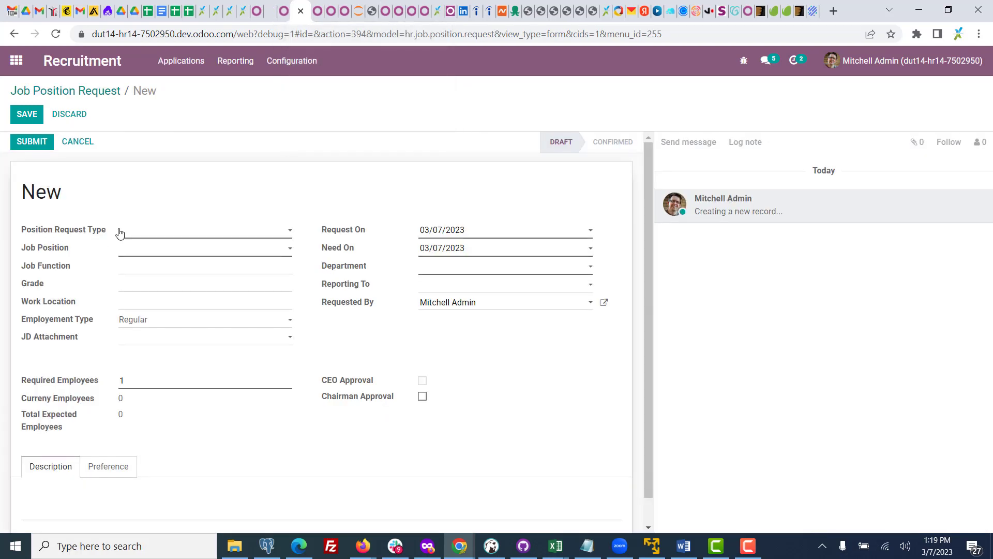
left_click(317, 10)
left_click(467, 435)
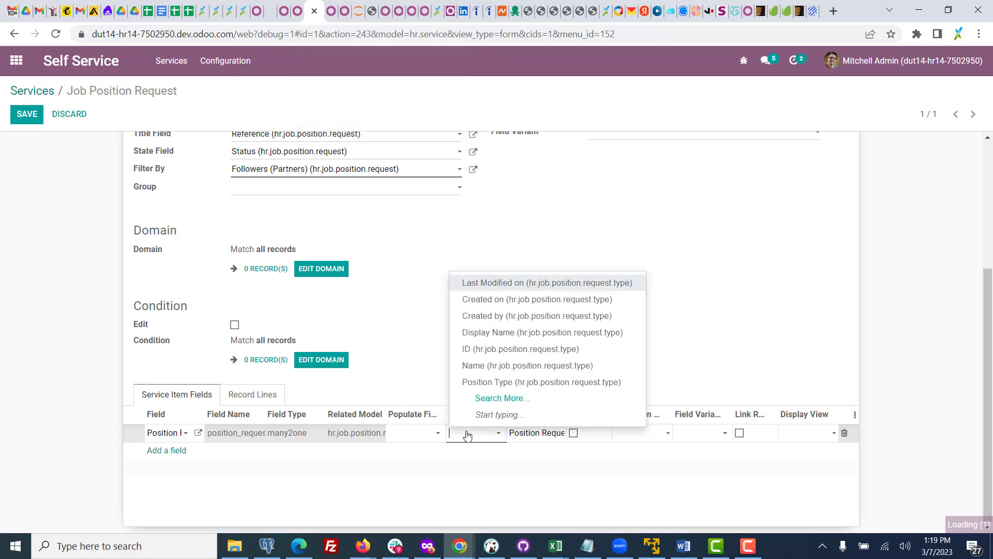
left_click(510, 401)
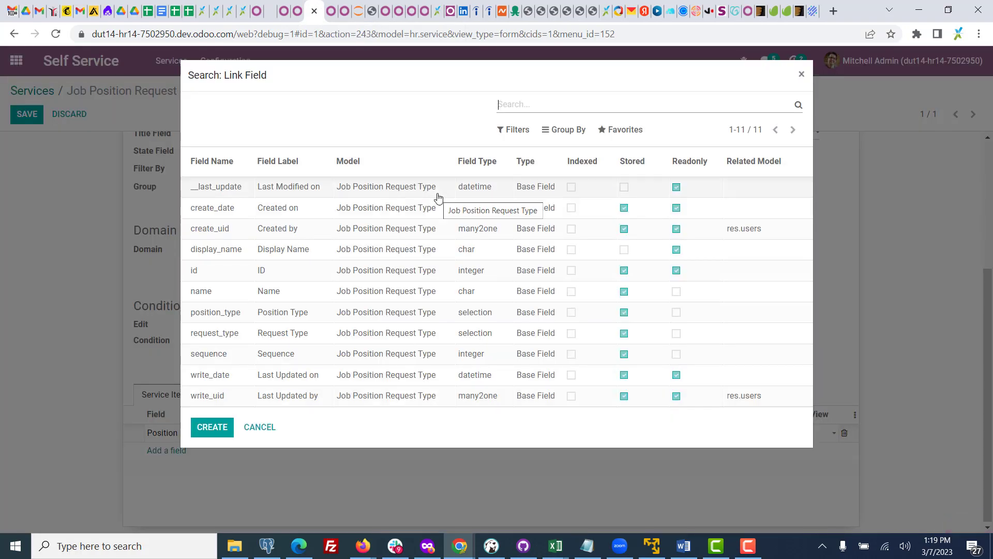
left_click(212, 292)
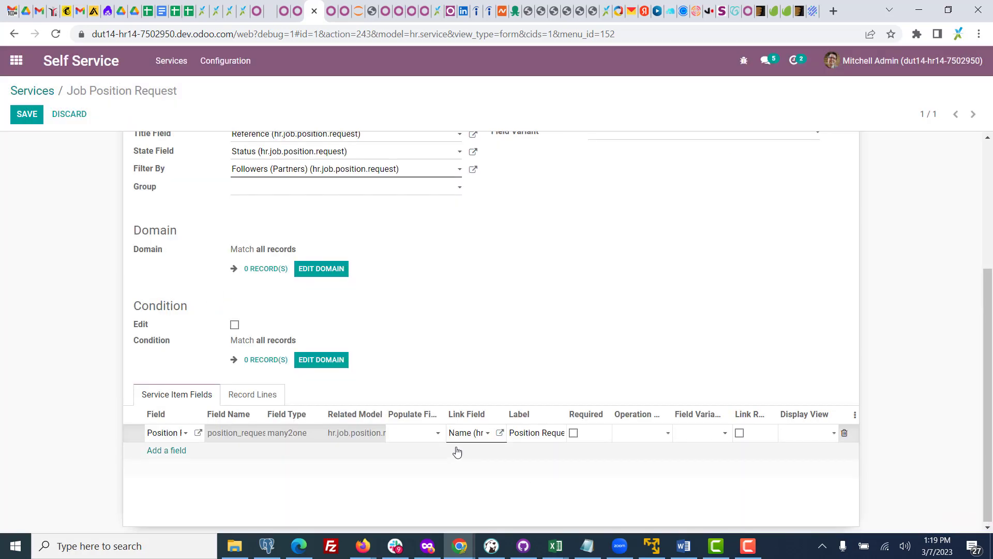
Make the Position Request Type line required with operation Create and display view Both, and save the service
left_click(573, 432)
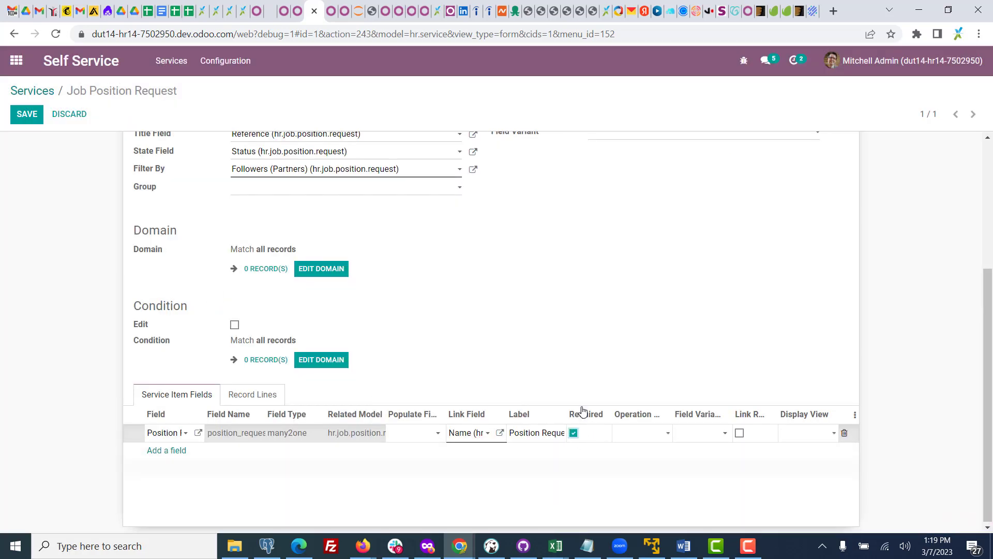
left_click(642, 437)
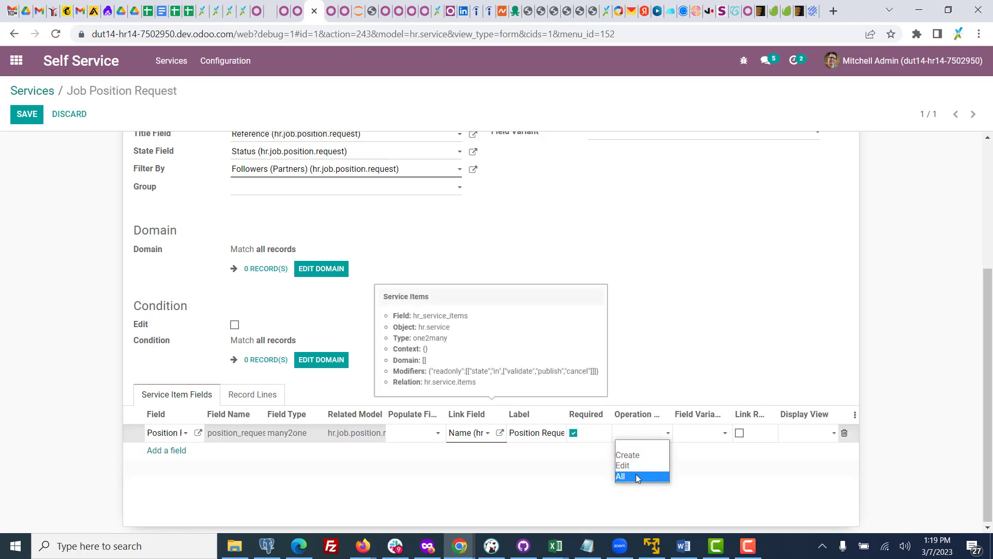
left_click(638, 458)
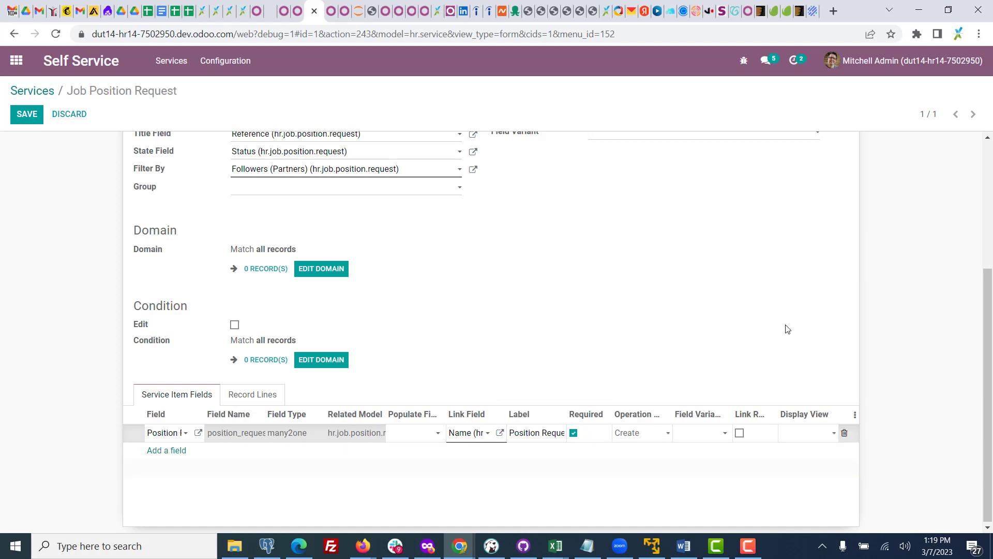
left_click(805, 435)
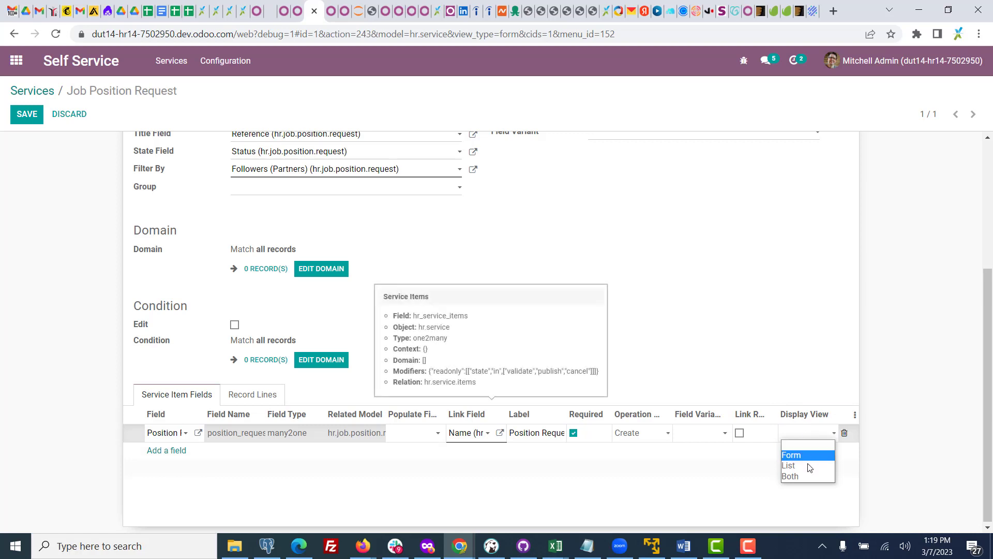
left_click(807, 477)
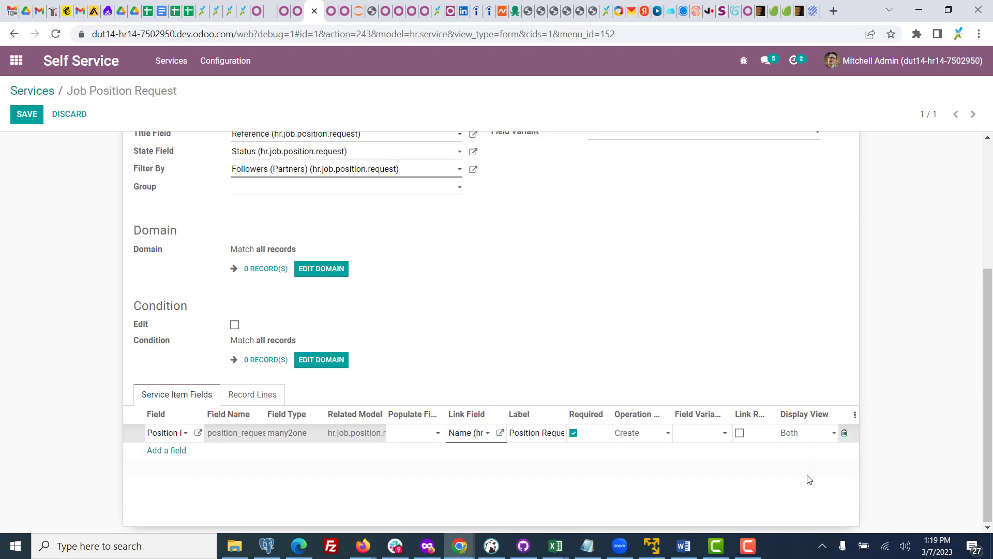
left_click(1, 304)
left_click(26, 115)
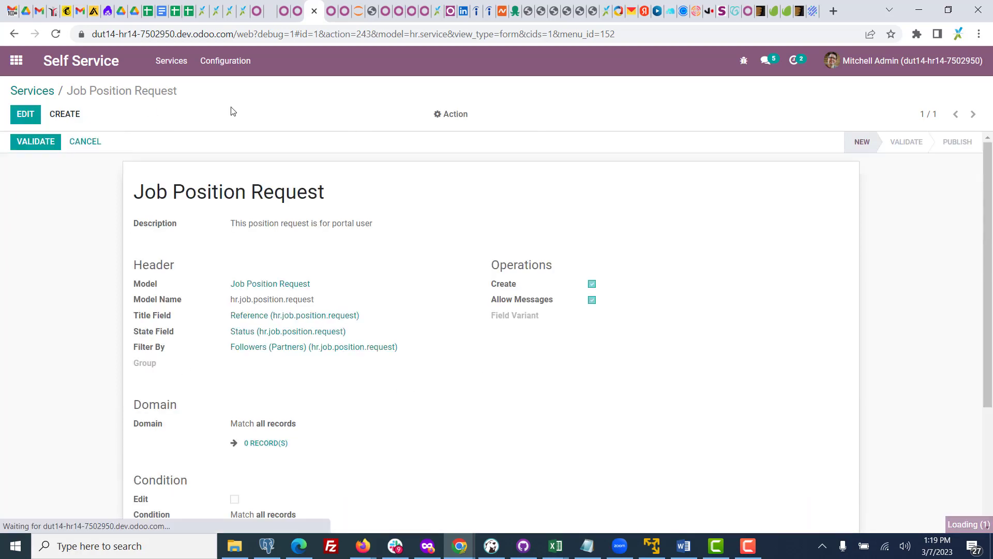
Reload the portal's Job Position Request form and check which options its Position Request Type field offers
left_click(329, 10)
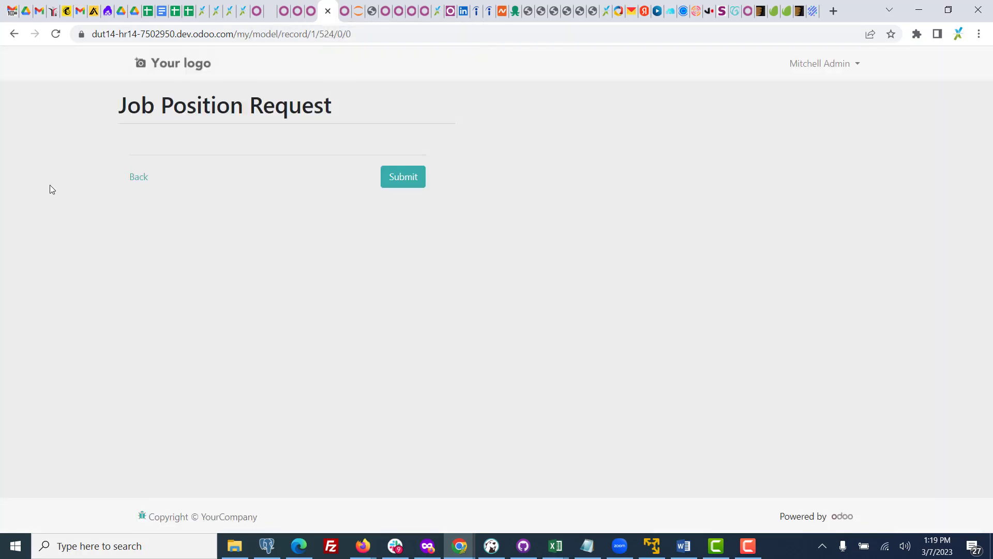
left_click(57, 36)
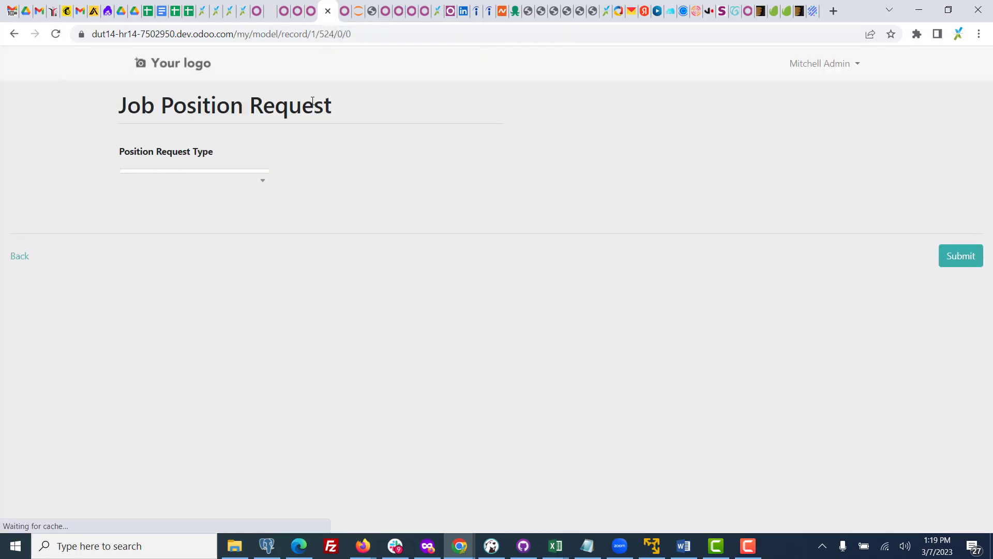
left_click(263, 179)
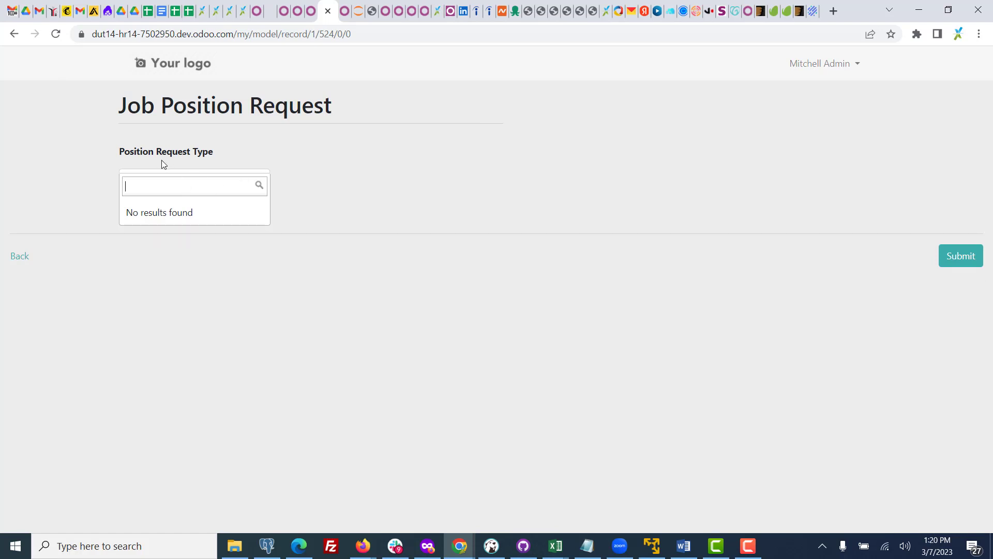
left_click(362, 188)
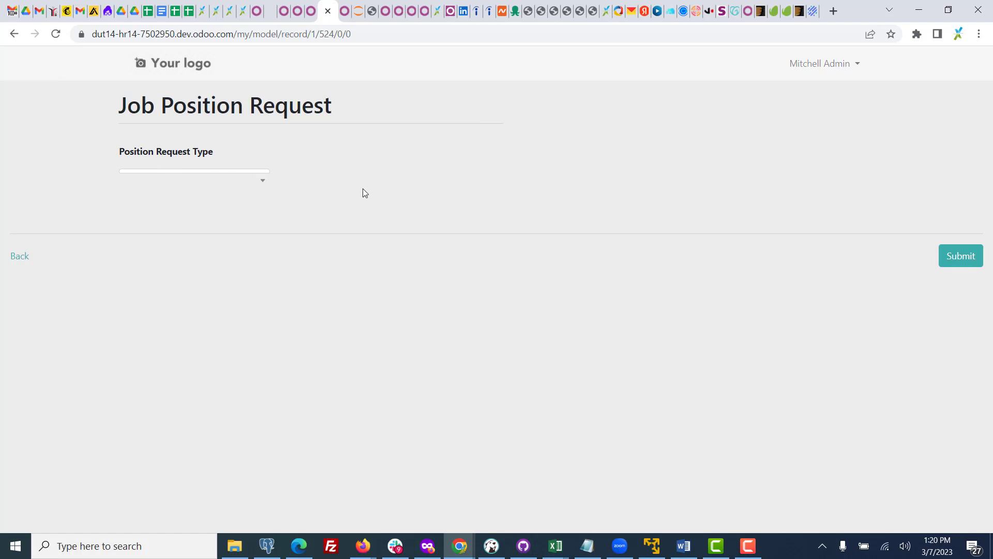
left_click(199, 177)
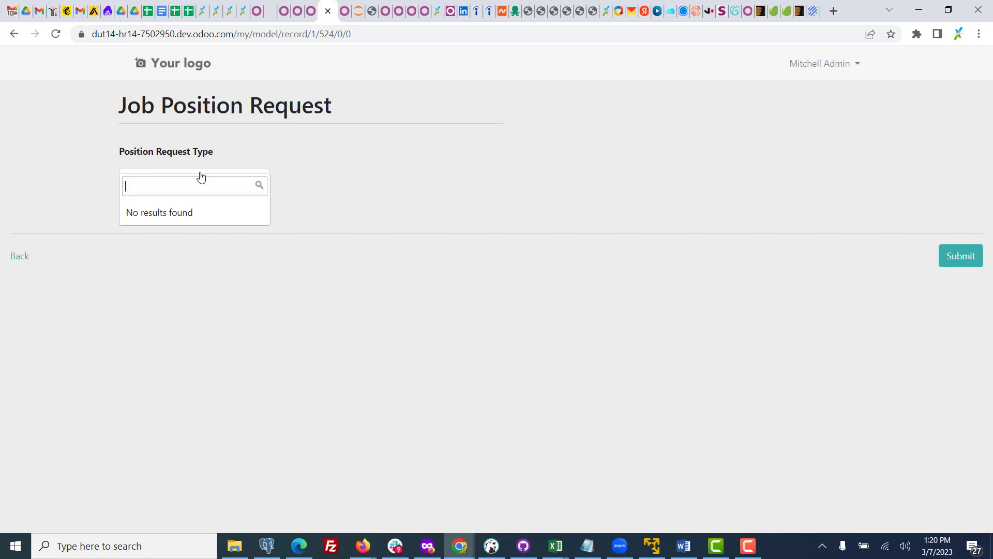
left_click(394, 164)
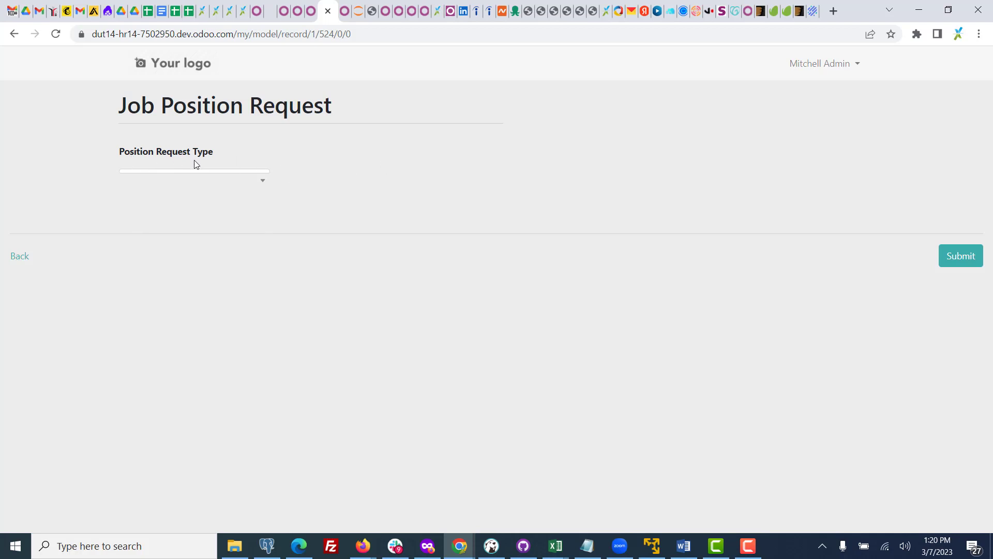
Create and save a job request type named "Budgted Position" in Recruitment's configuration, and return to the list of types
left_click(309, 5)
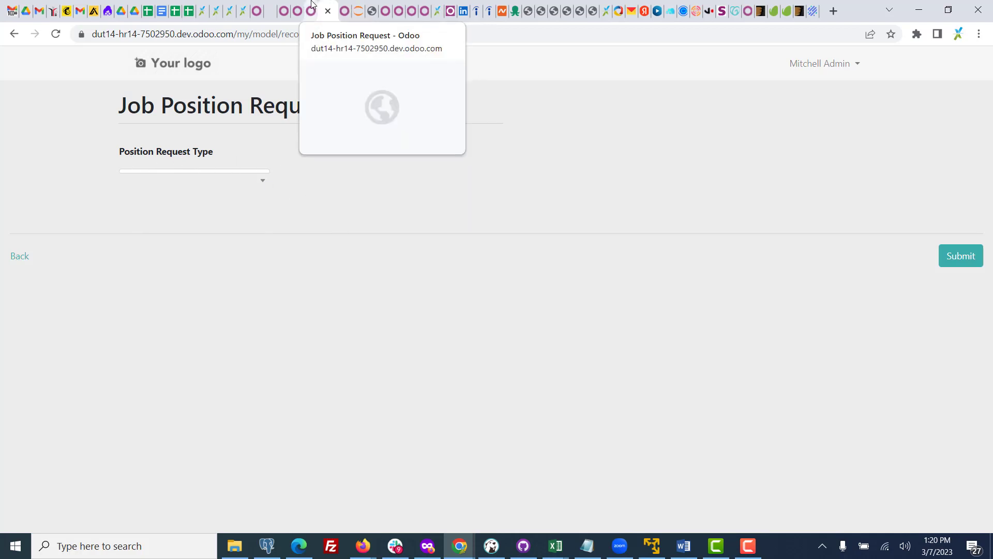
left_click(303, 4)
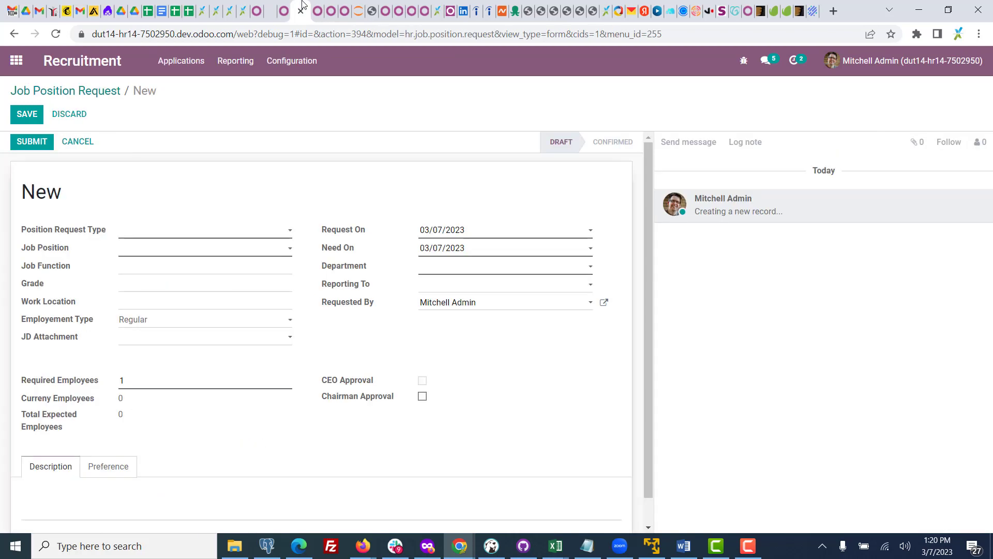
left_click(276, 63)
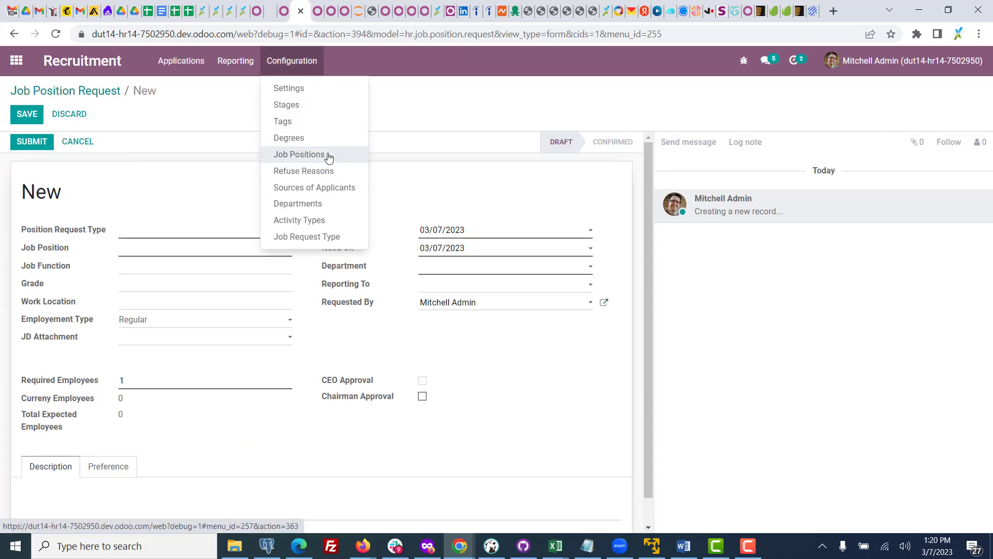
left_click(328, 237)
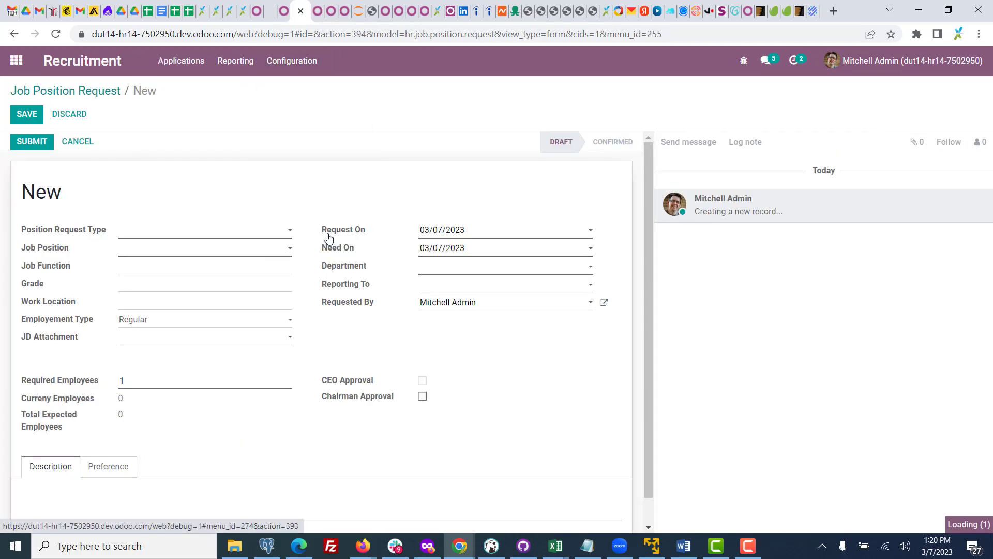
left_click(34, 116)
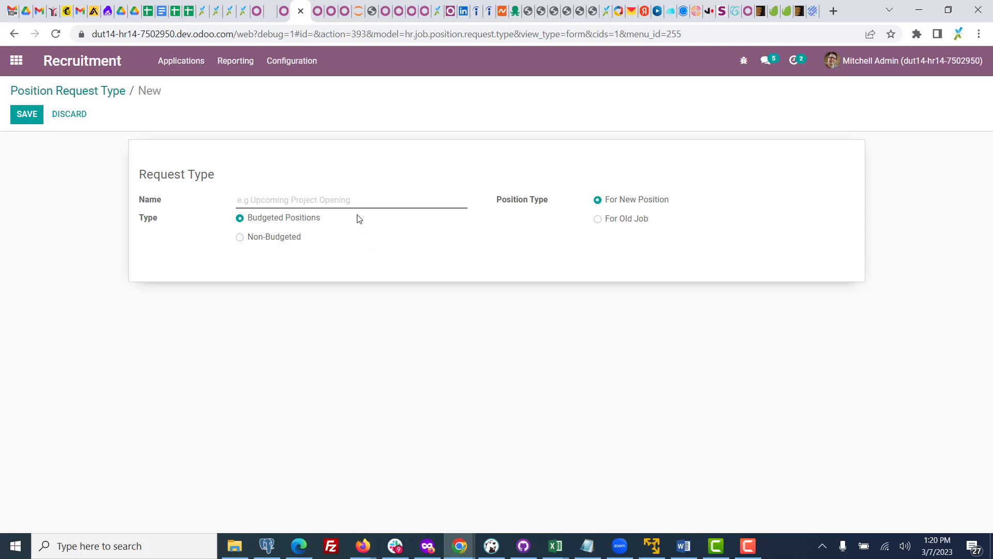
type("Budgted Position")
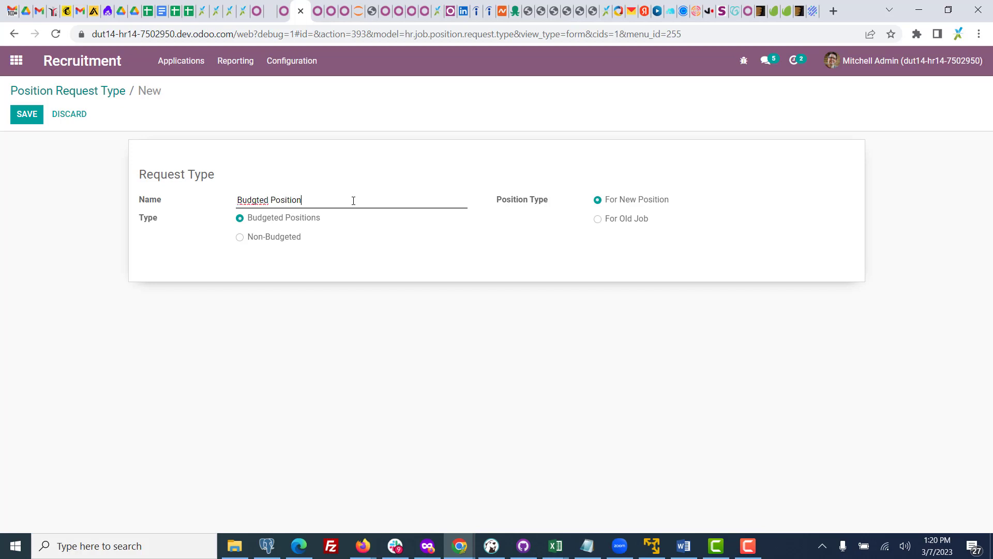
left_click(18, 114)
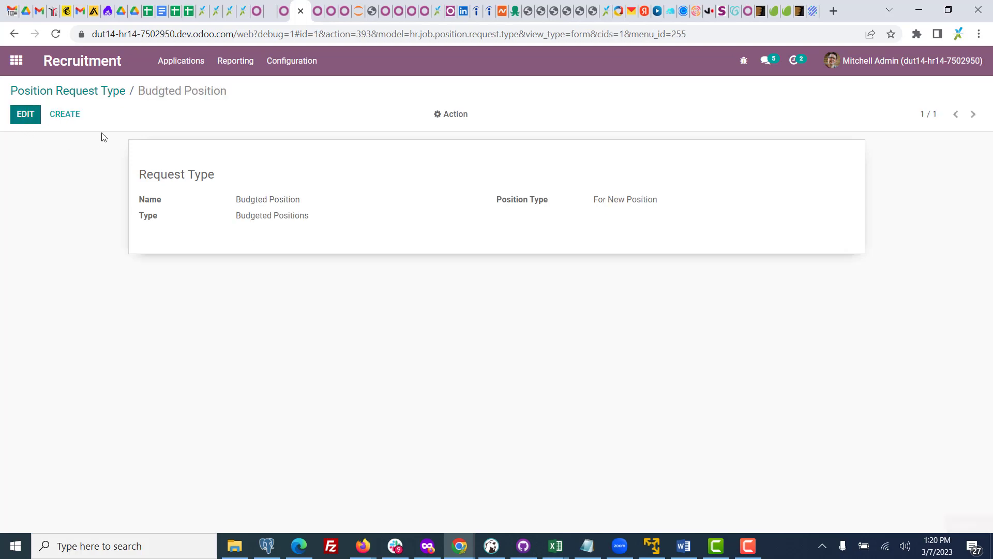
left_click(65, 93)
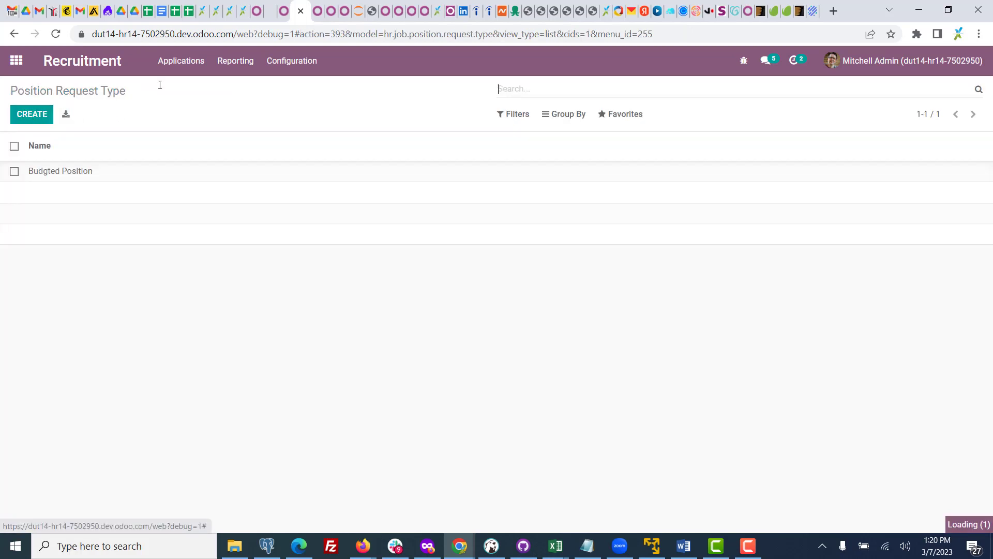
Refresh the portal request form and expand the Position Request Type choices to look for Budgted Position
left_click(321, 6)
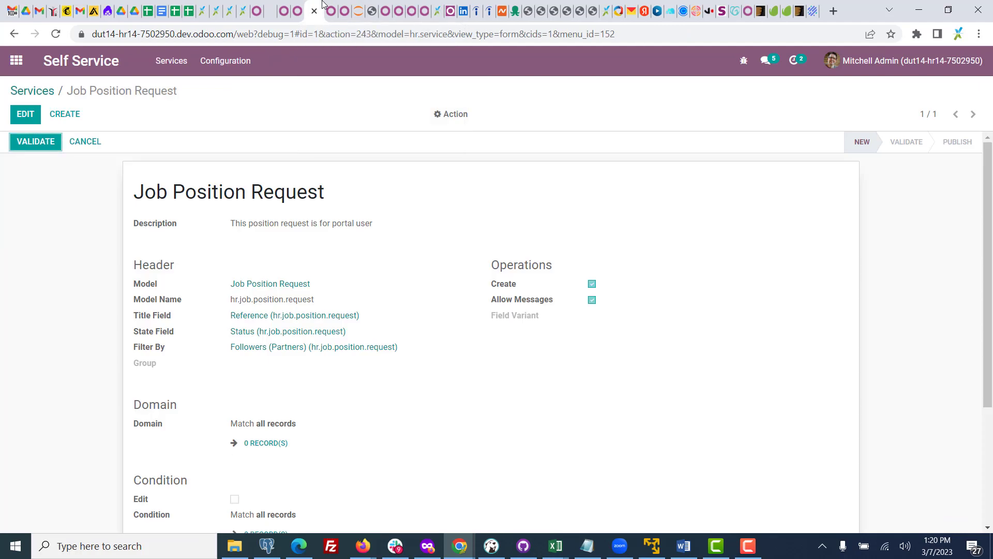
left_click(330, 10)
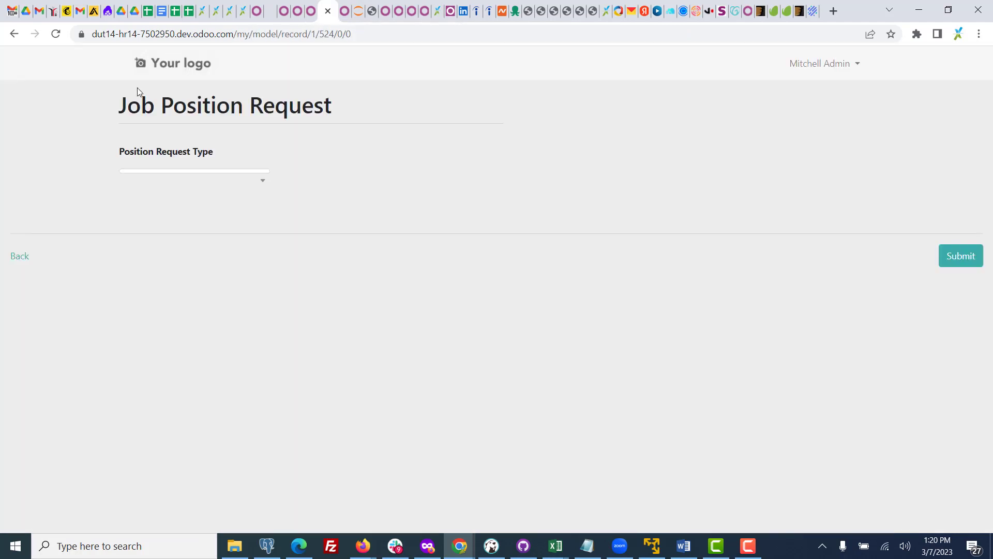
left_click(55, 35)
left_click(252, 179)
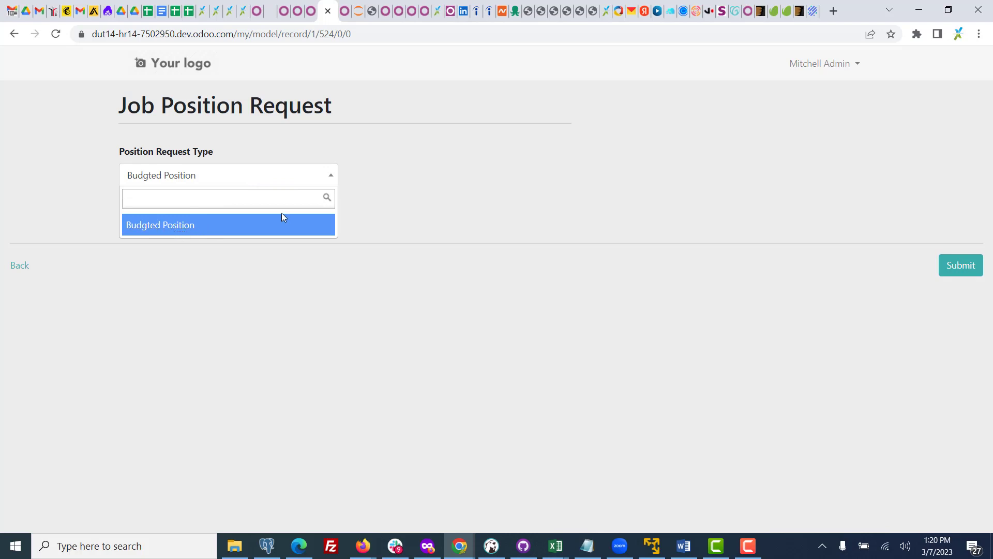
Check the Position Request Type choices on the portal's Job Position Request form once more and close the list
left_click(412, 199)
left_click(226, 179)
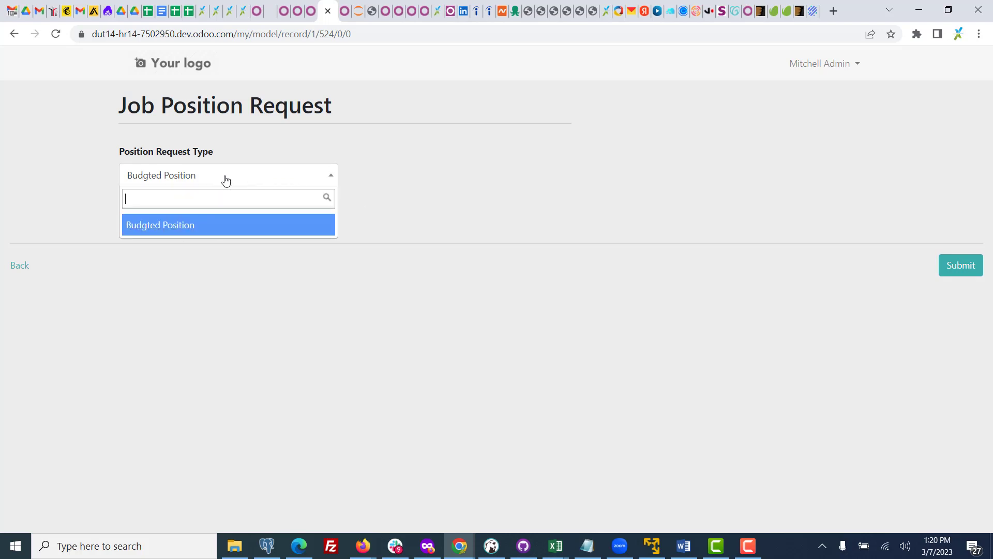
left_click(409, 199)
Start a new Job Position Request in Recruitment to review its fields and the choices for Job Position
left_click(310, 11)
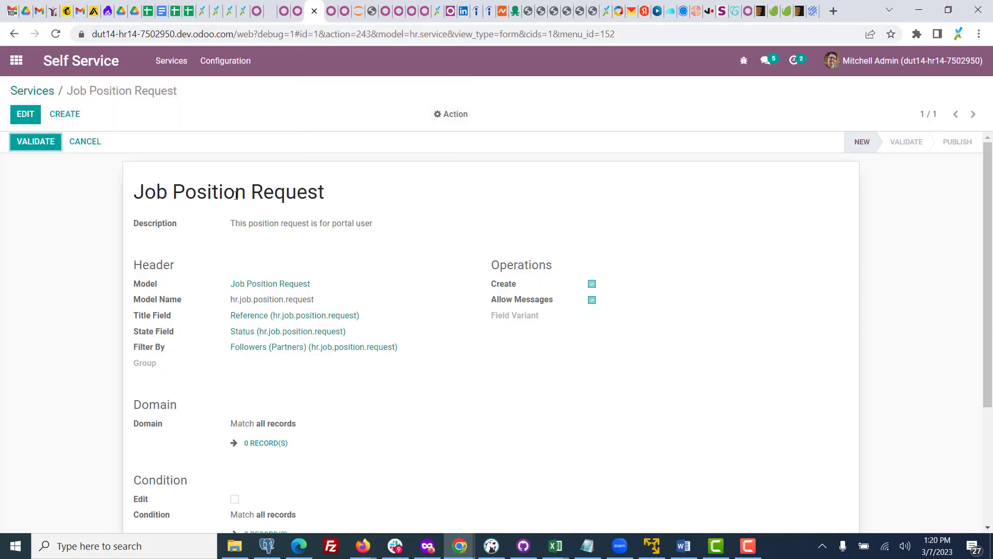
left_click(294, 6)
left_click_drag(187, 74, 191, 109)
left_click(181, 60)
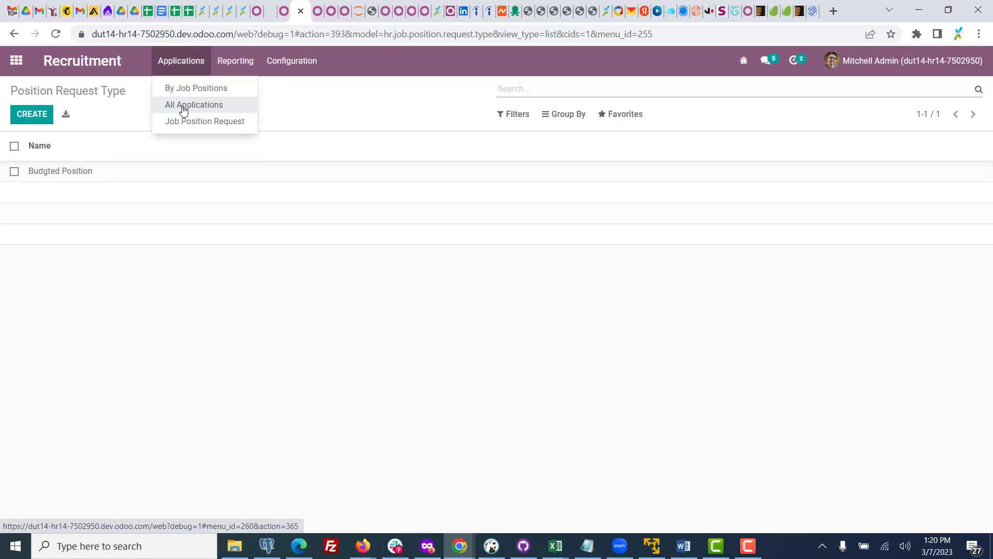
left_click(182, 122)
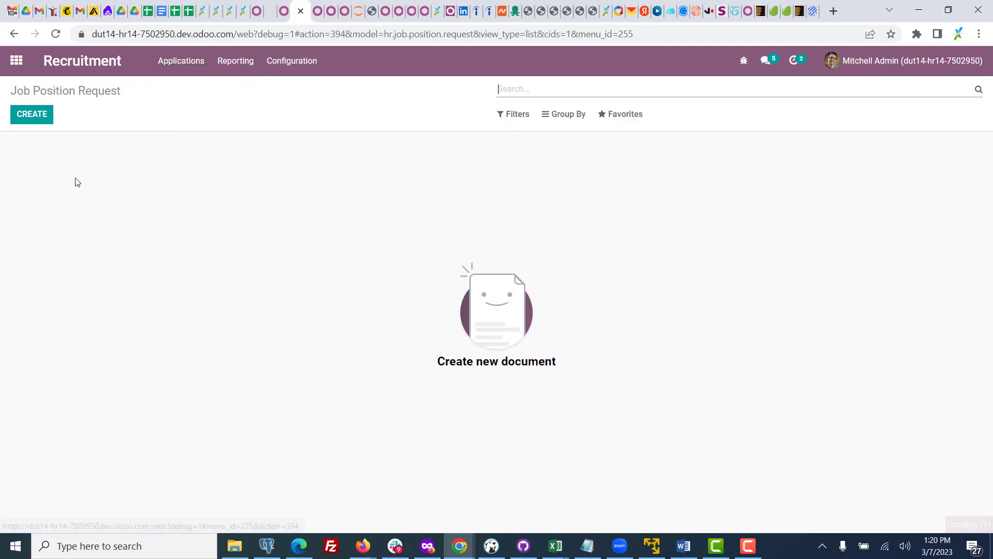
left_click(38, 119)
left_click(163, 253)
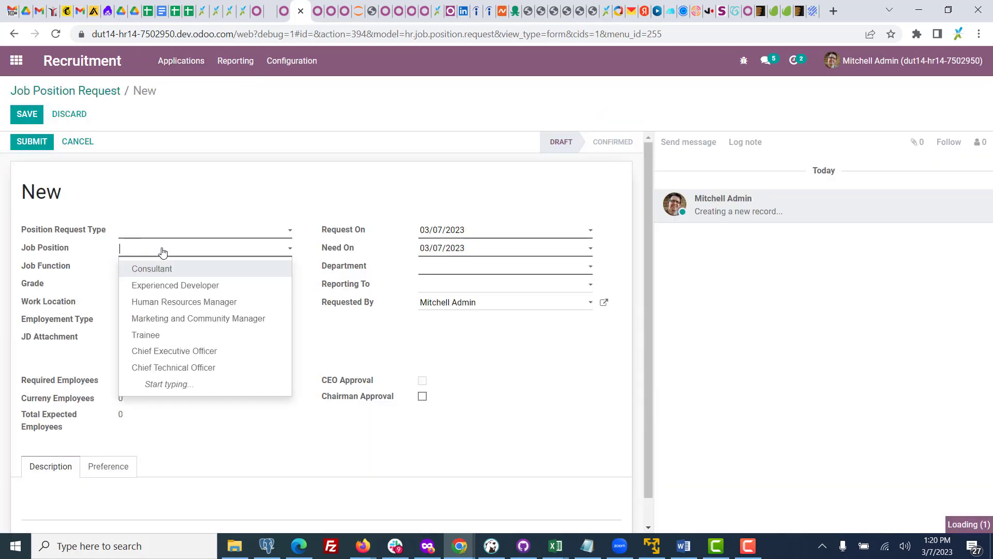
Edit the Job Position Request self service and add a service item line for the job_id field
left_click(317, 9)
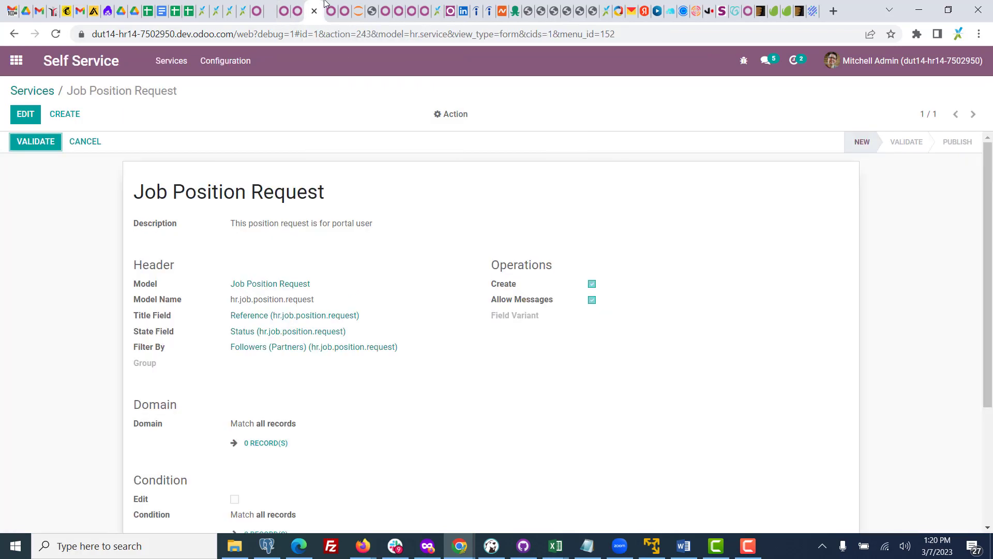
left_click(28, 115)
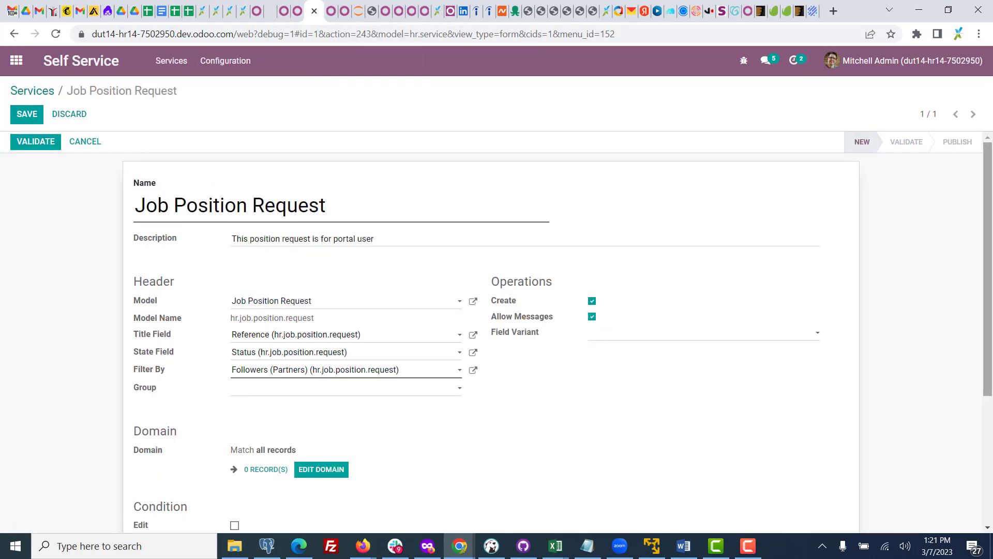
left_click_drag(988, 289, 991, 404)
left_click(175, 450)
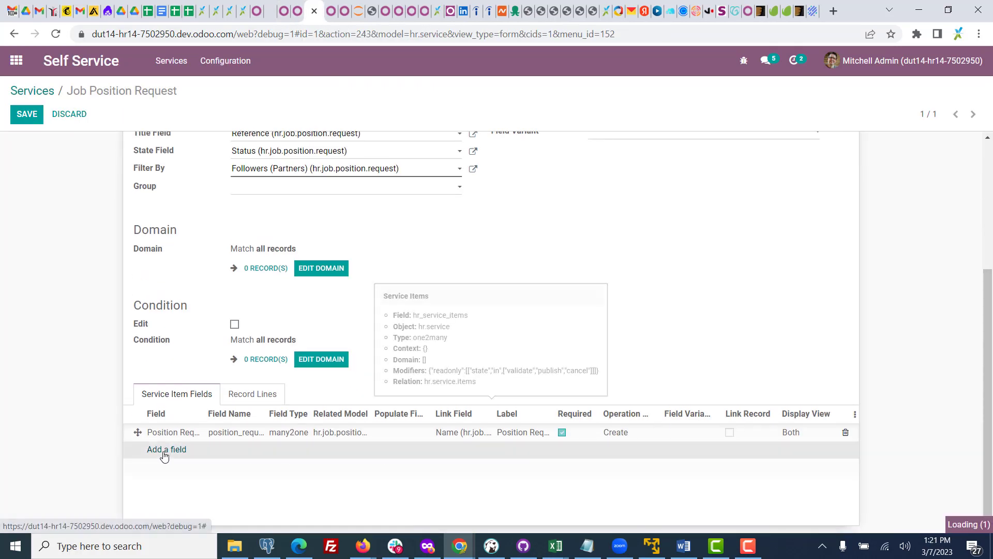
left_click(179, 454)
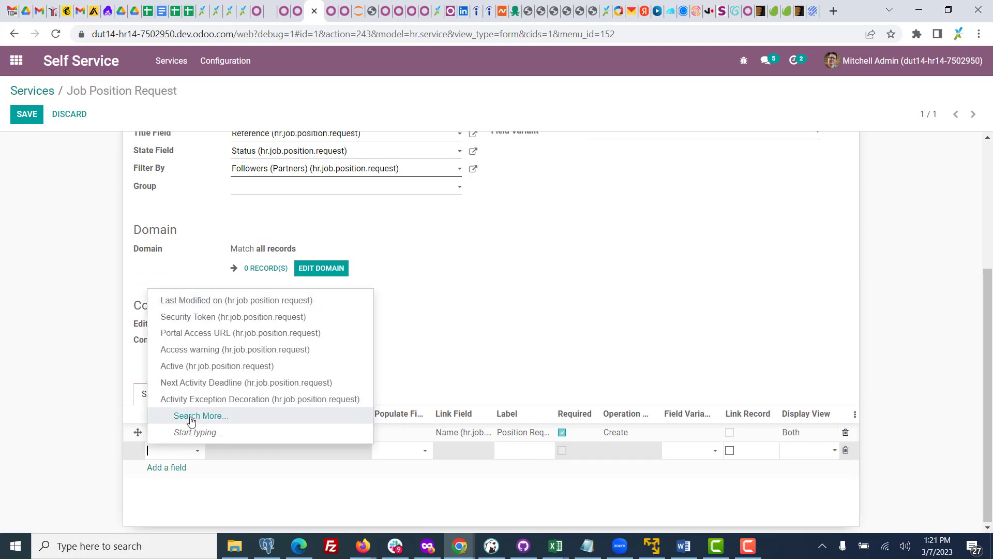
left_click(189, 416)
type("job")
key("Return")
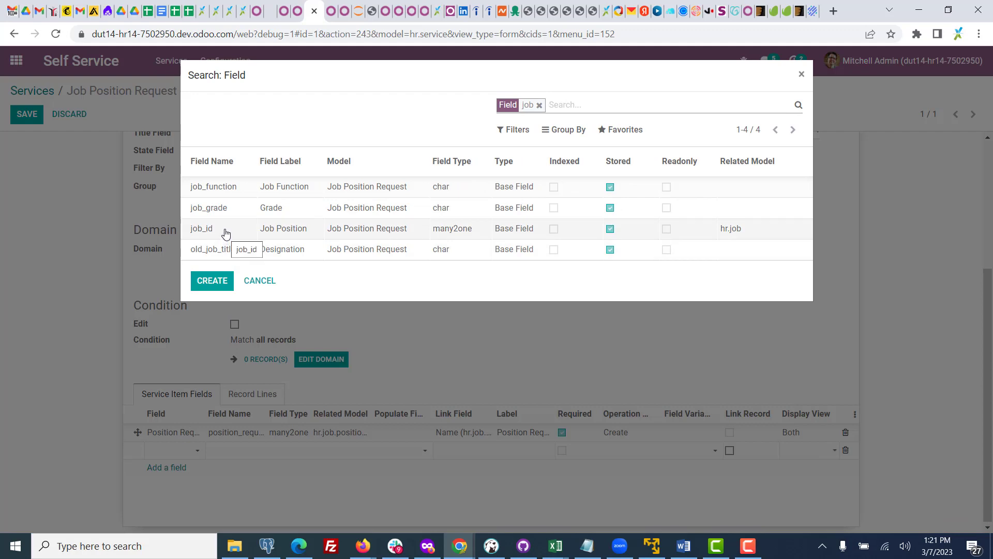
left_click(223, 232)
Set the link field of the Job Position line to the name field of the hr.job model
left_click(460, 451)
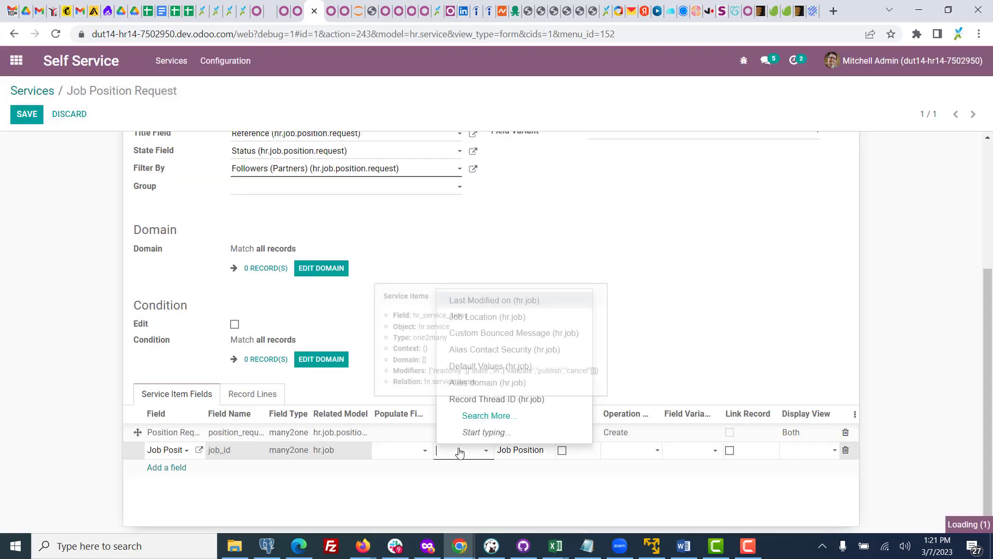
left_click(474, 418)
type("name")
key("Return")
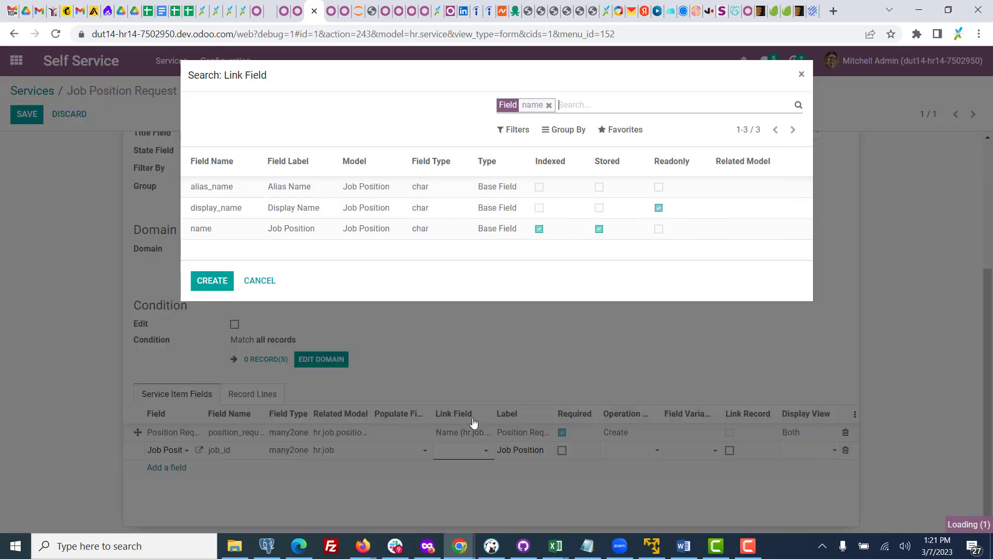
left_click(214, 235)
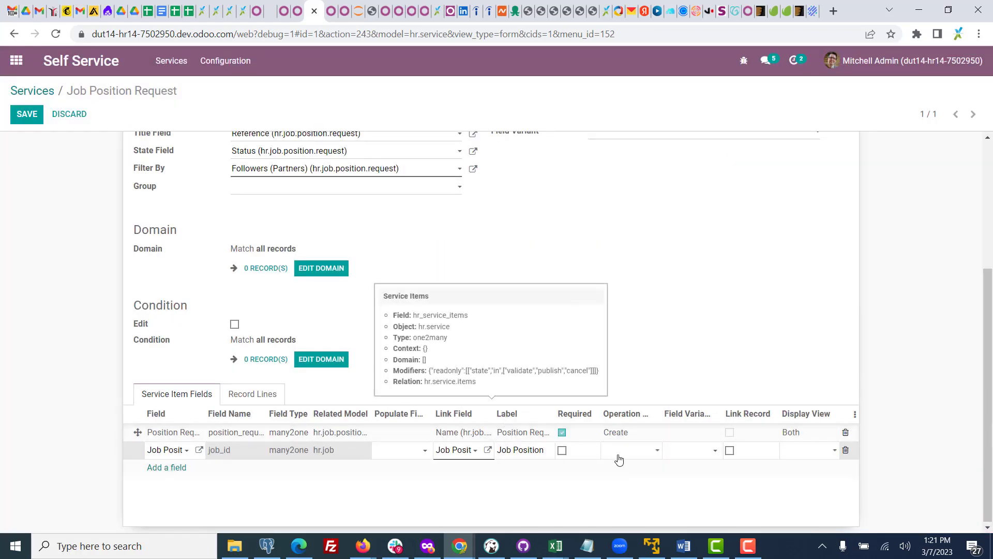
Make the Job Position line required with operation Create and display view Both, and save the service
left_click(563, 452)
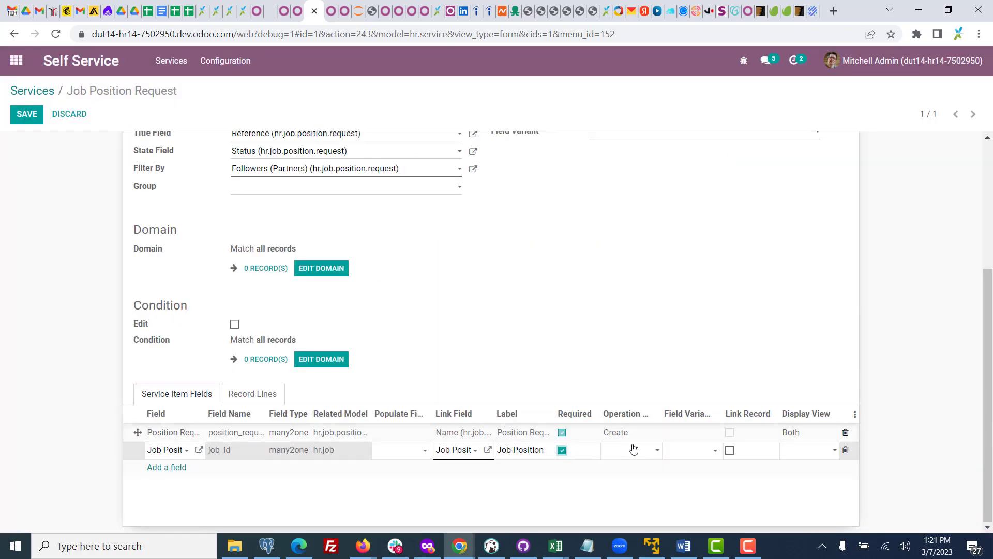
left_click(632, 450)
left_click(631, 472)
left_click(793, 454)
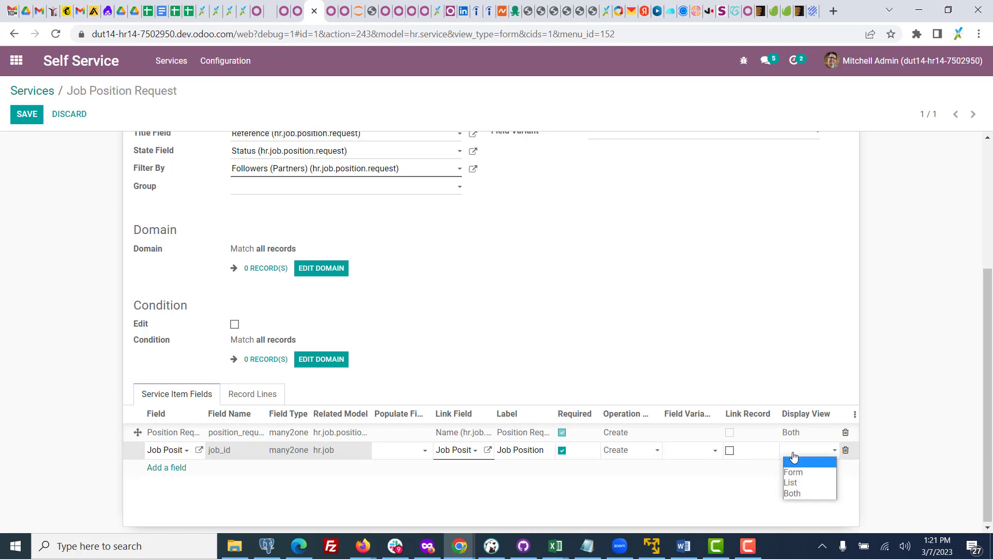
left_click(807, 493)
left_click(654, 317)
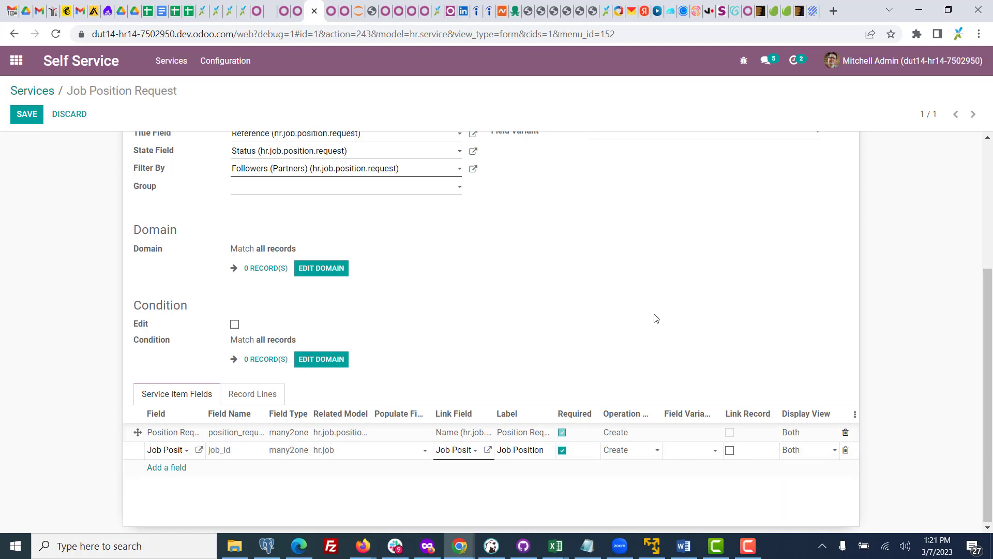
left_click(28, 117)
Reload the portal's Job Position Request form and check the options offered by its Job Position field
left_click(331, 10)
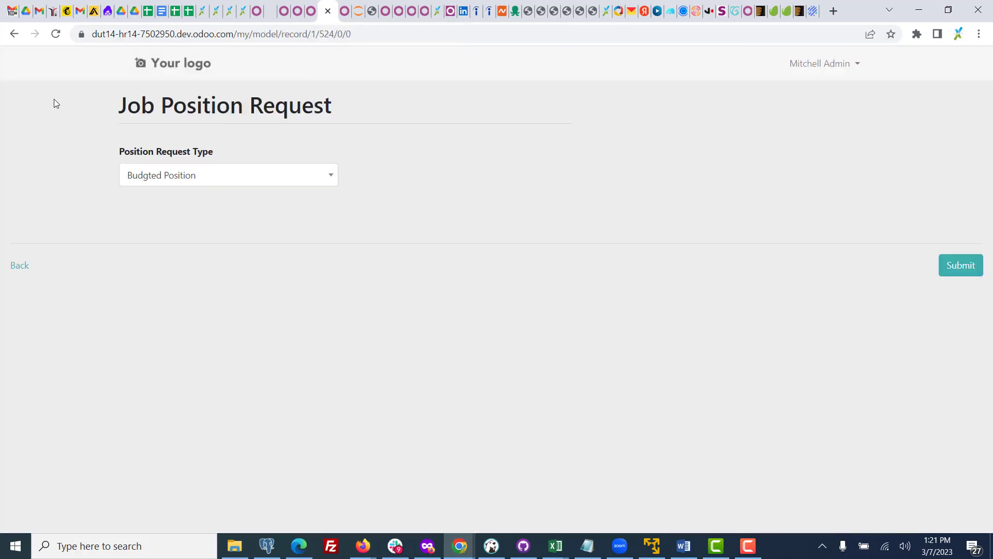
left_click(55, 34)
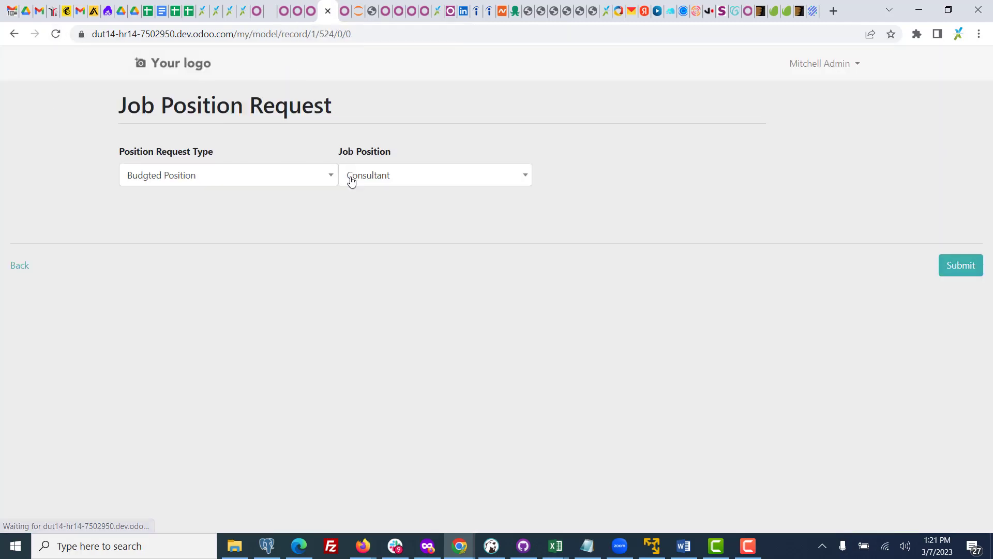
left_click(404, 176)
left_click(404, 176)
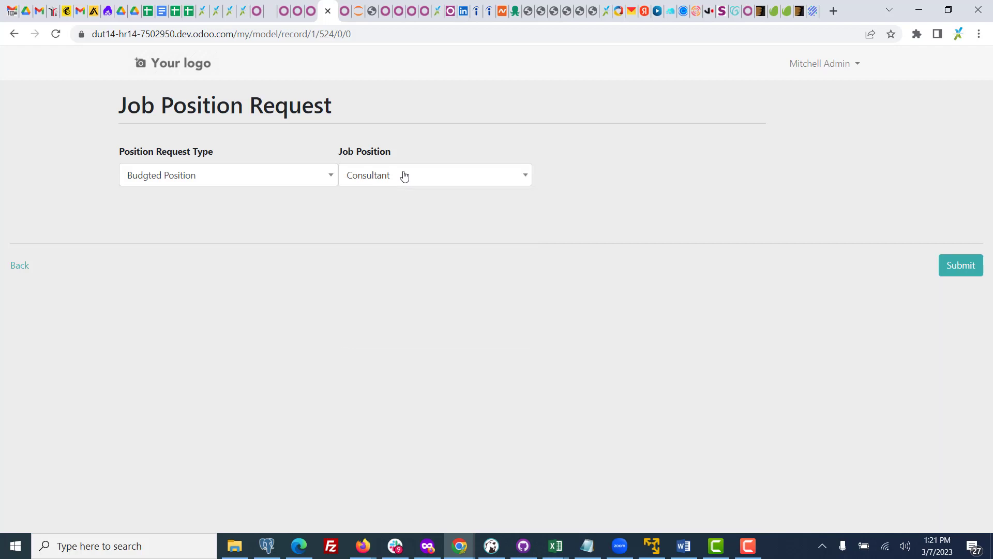
left_click(404, 176)
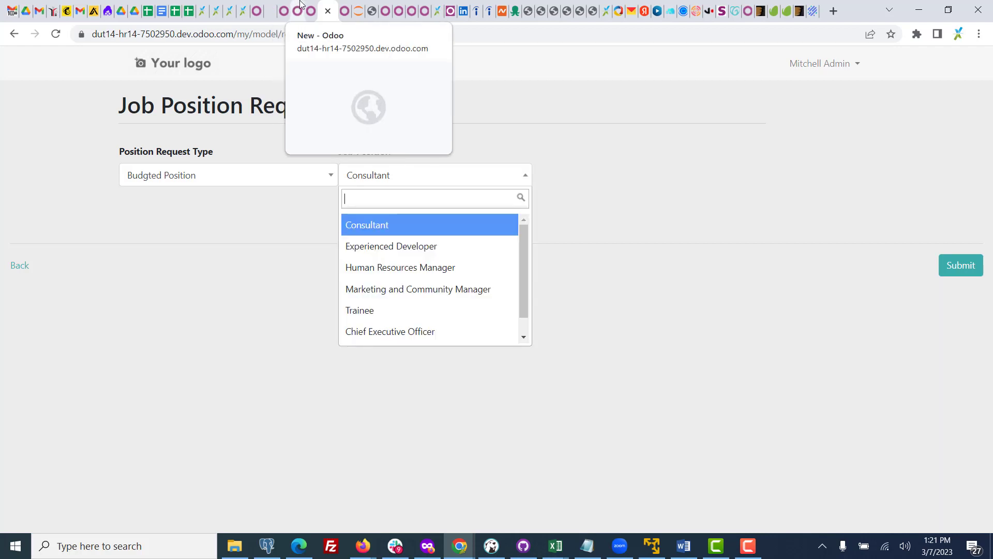
Review the new request form in Recruitment, checking the Department choices and the Required Employees field
left_click(298, 10)
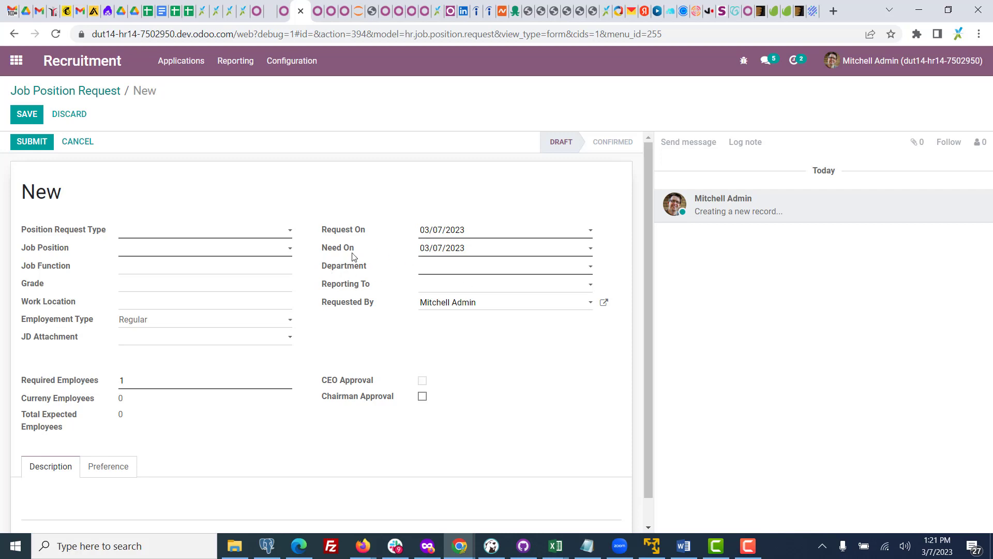
left_click(453, 272)
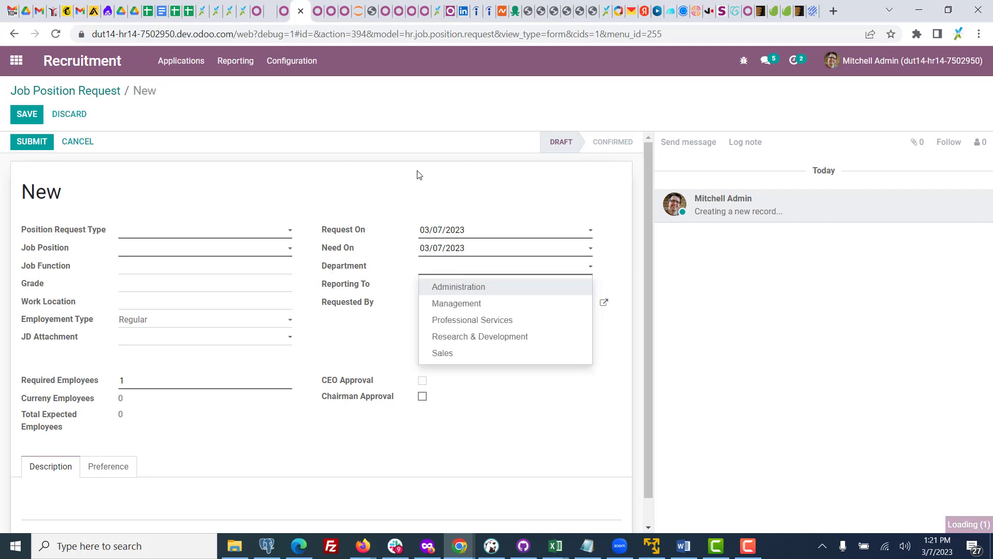
left_click(397, 120)
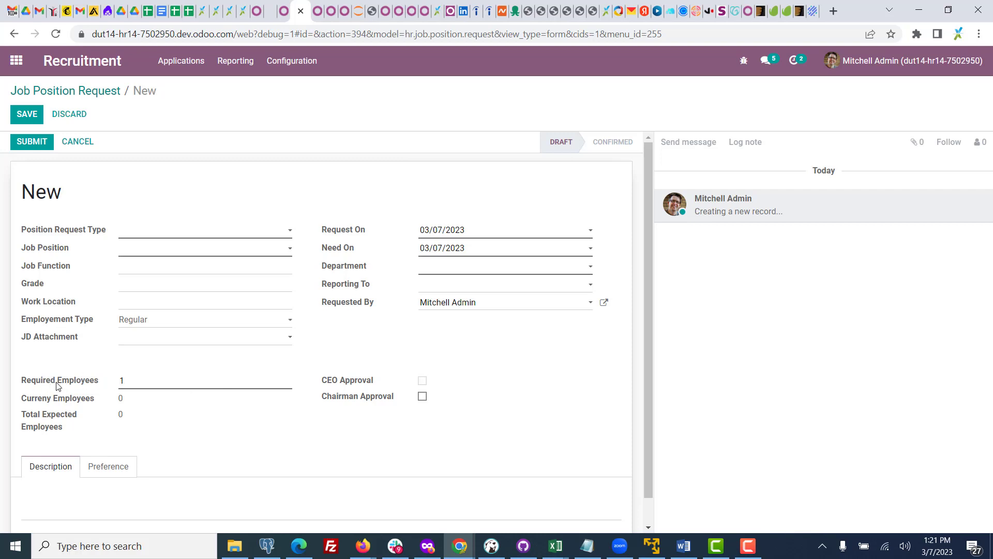
mouse_move(58, 385)
Edit the Job Position Request self service and add a service item line for the no_of_recruitment field
left_click(317, 11)
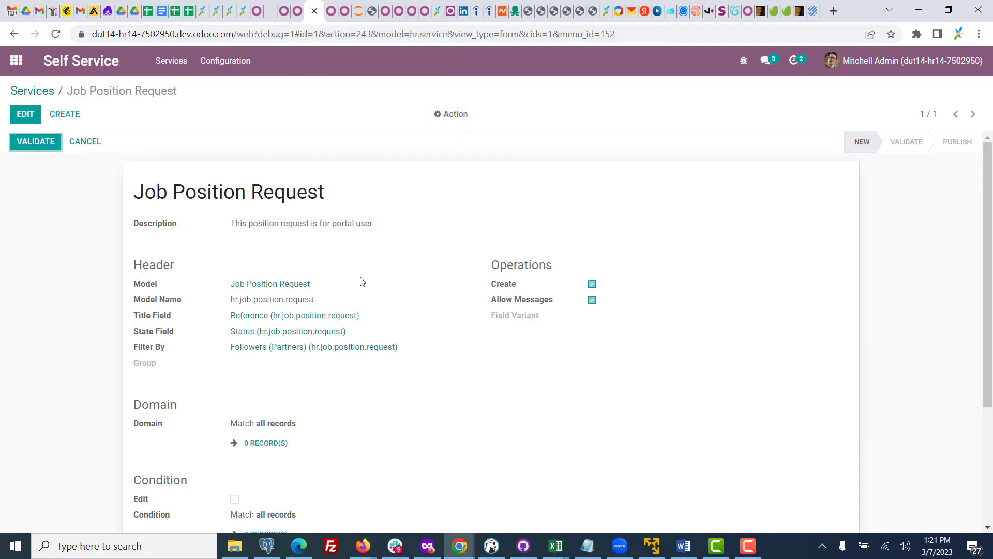
left_click(331, 11)
left_click(313, 11)
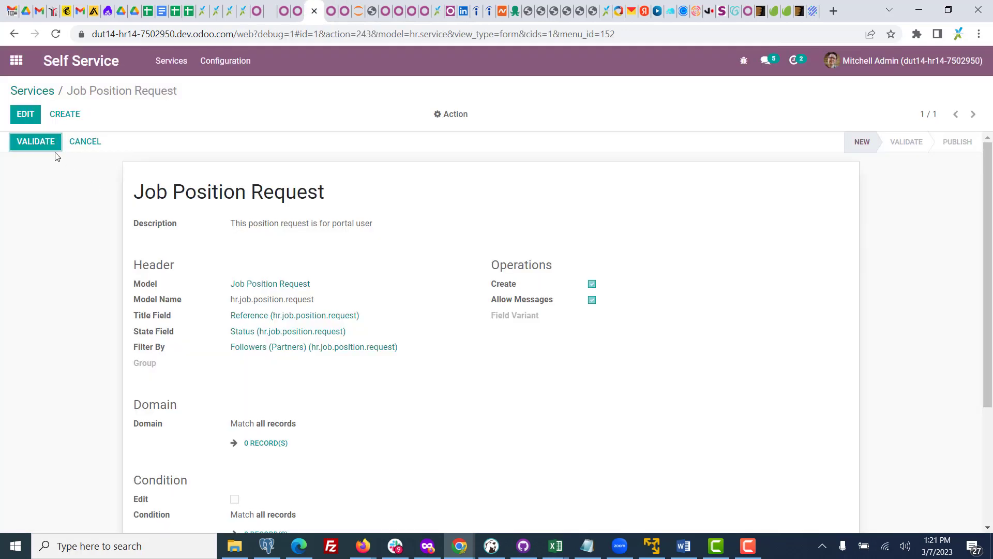
left_click(25, 113)
scroll(965, 530, "down", 4)
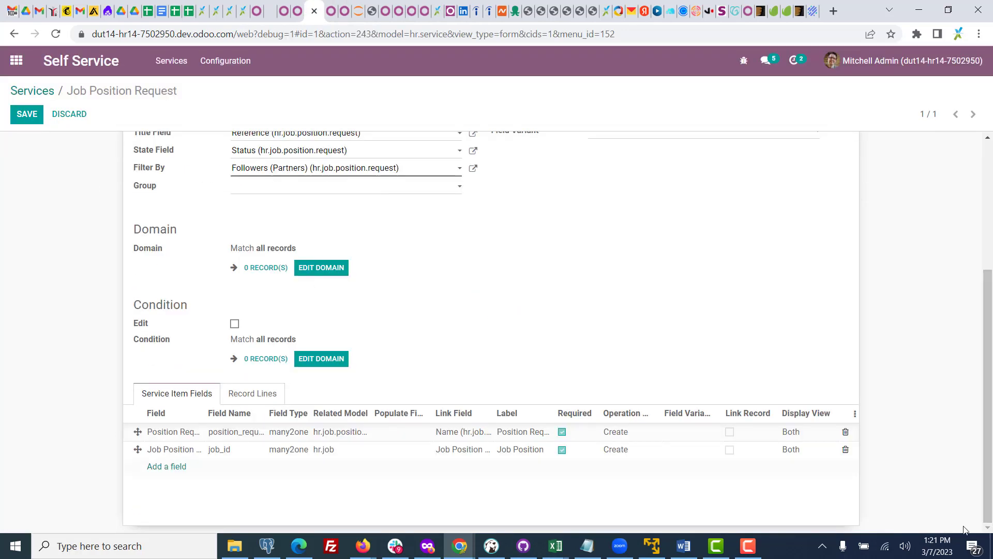
left_click(168, 467)
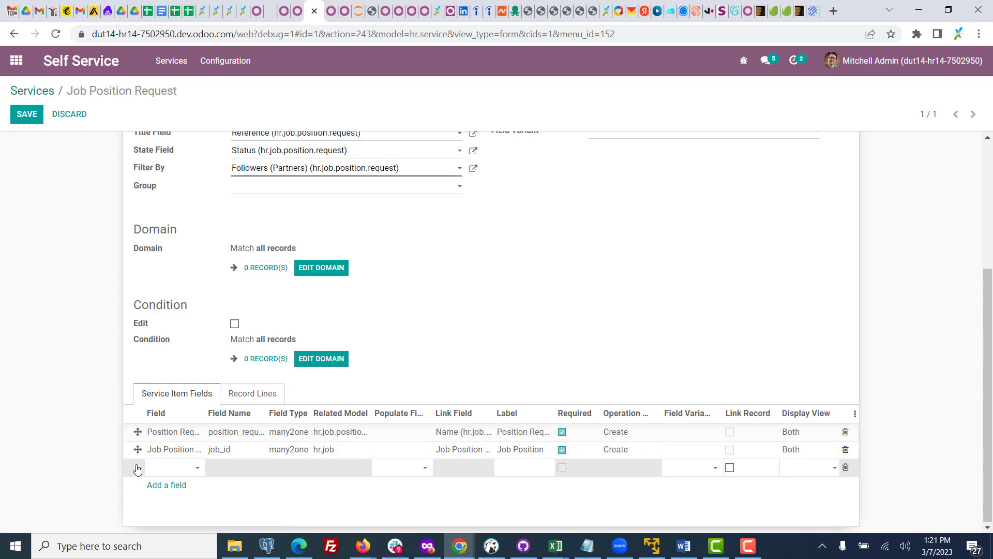
left_click(189, 434)
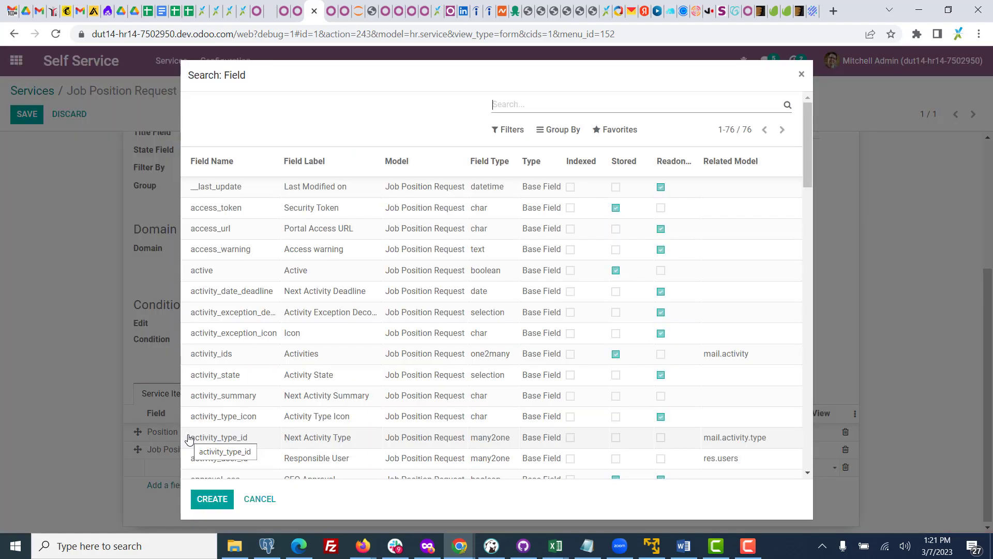
type("no")
key("Return")
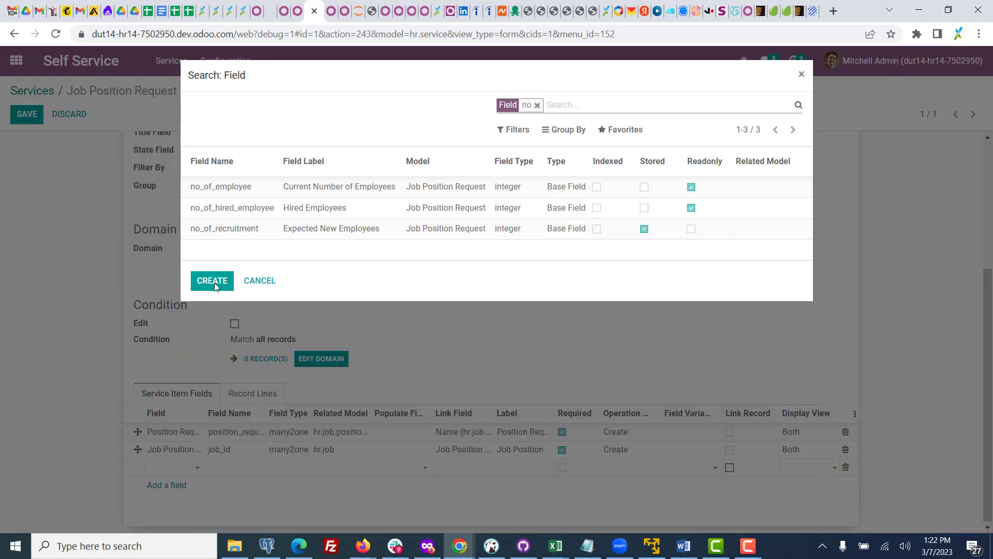
left_click(297, 8)
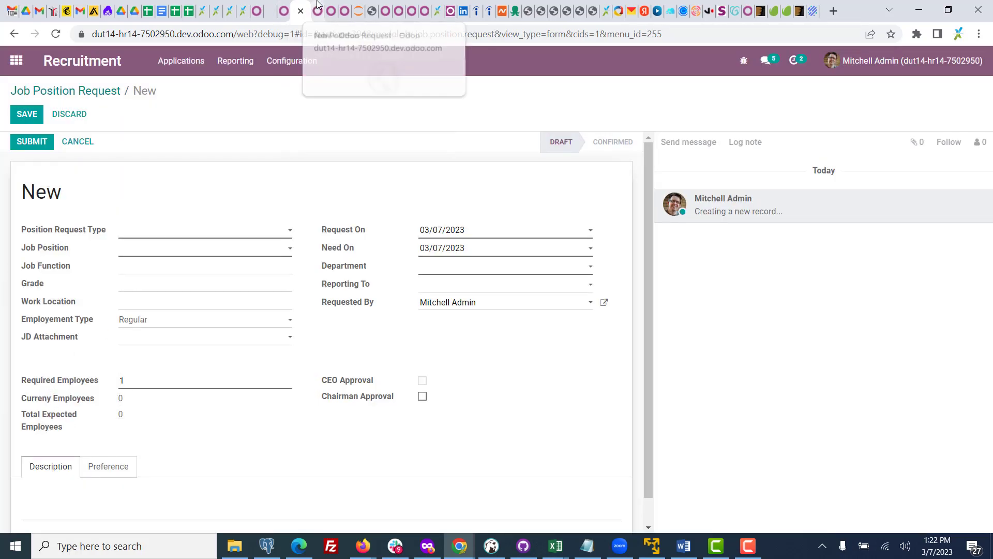
left_click(317, 10)
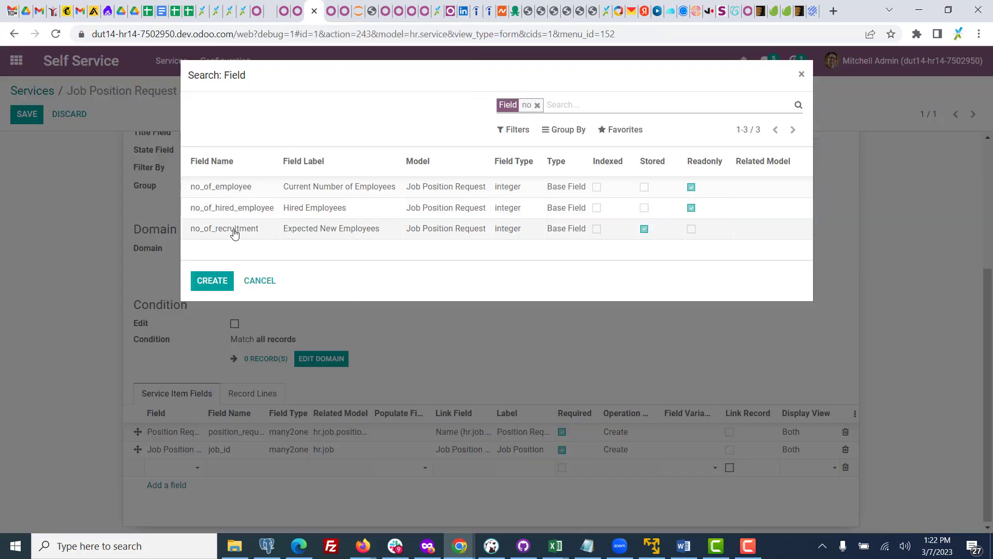
left_click(224, 228)
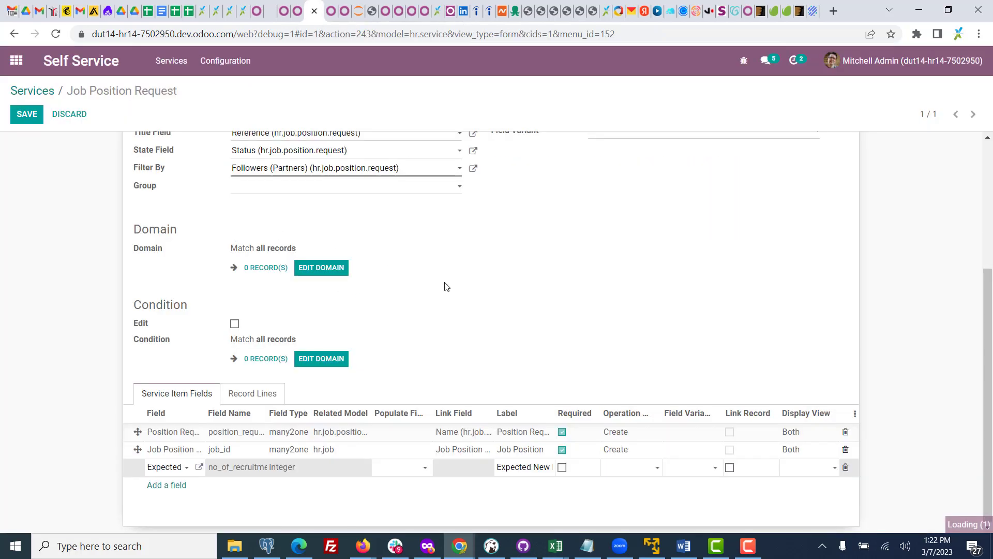
Label the no_of_recruitment line Required Employees, make it required with operation Create and display view Both, and save the service
left_click(563, 468)
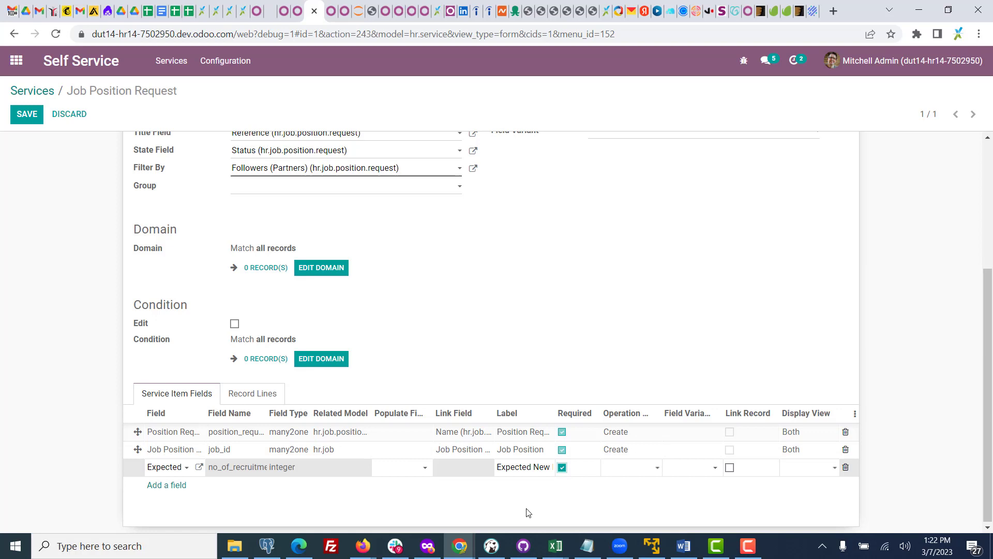
left_click(515, 469)
type("Required Employees")
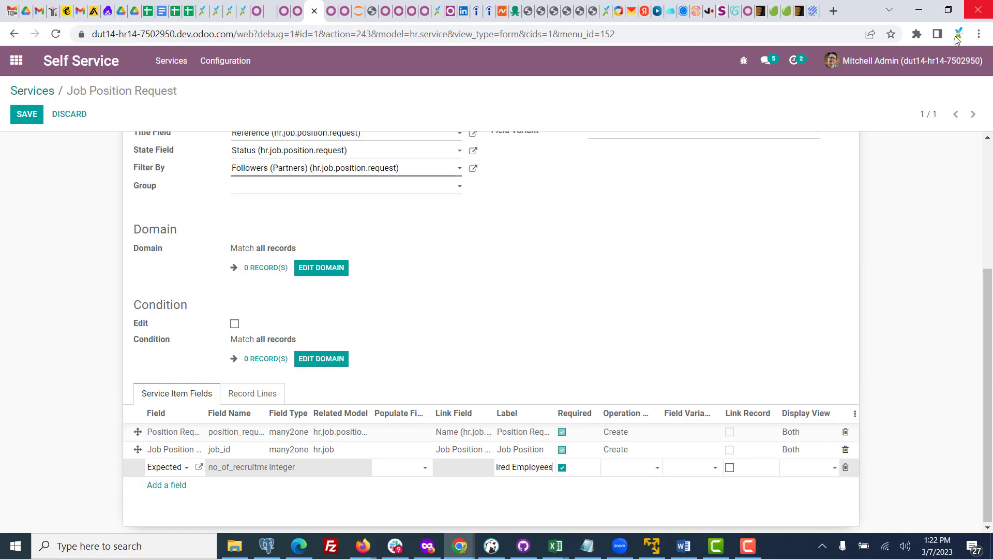
left_click(626, 472)
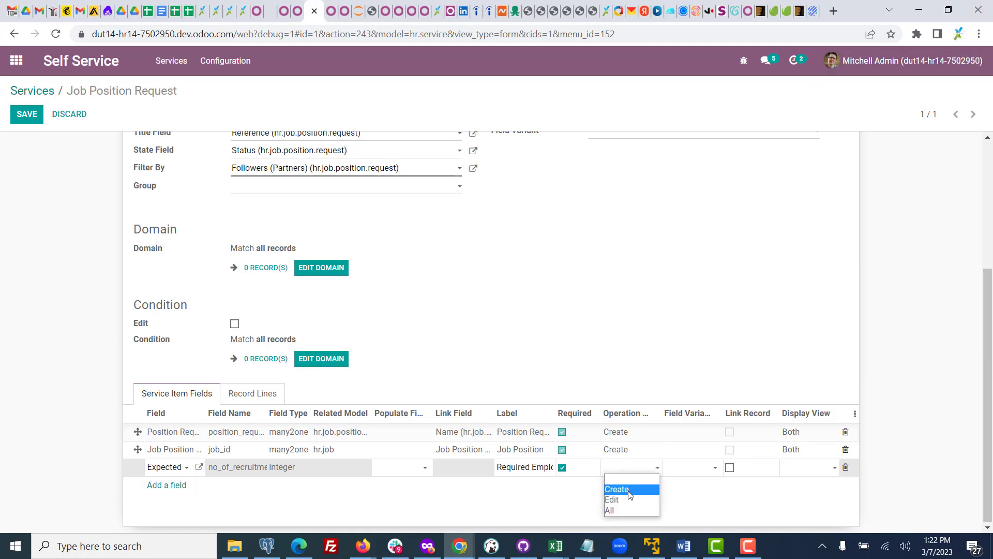
left_click(629, 488)
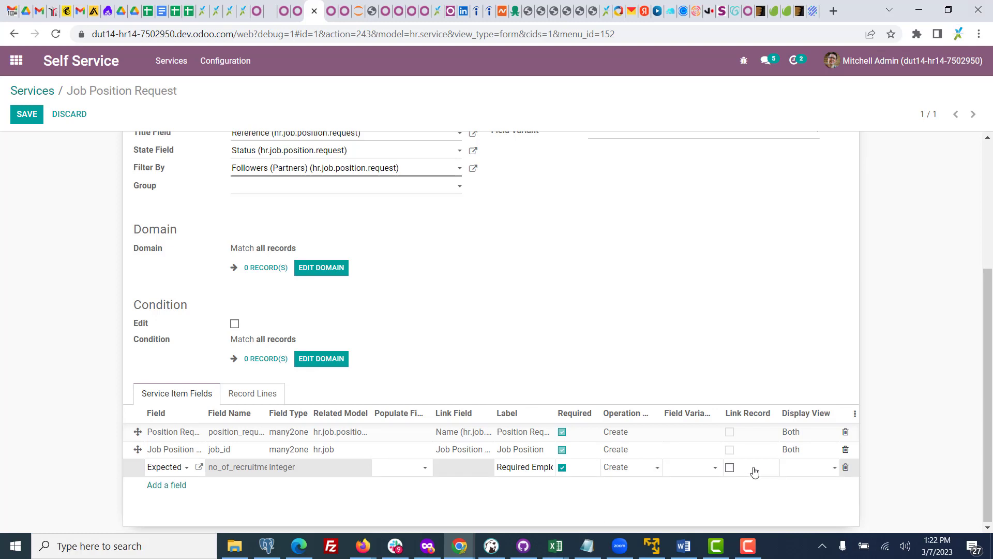
left_click(796, 473)
left_click(804, 508)
left_click(26, 115)
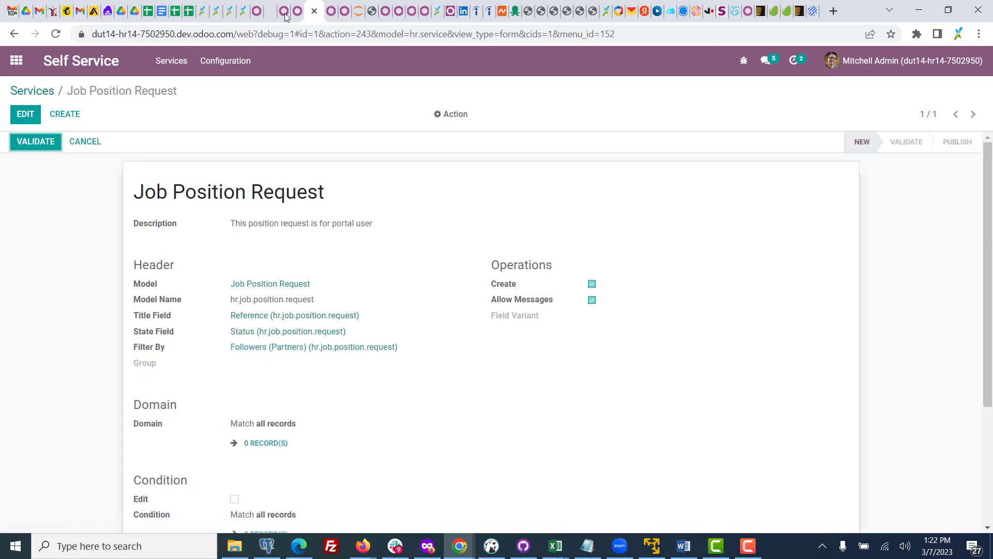
Reload the portal's Job Position Request form and check its Required Employees field
left_click(329, 6)
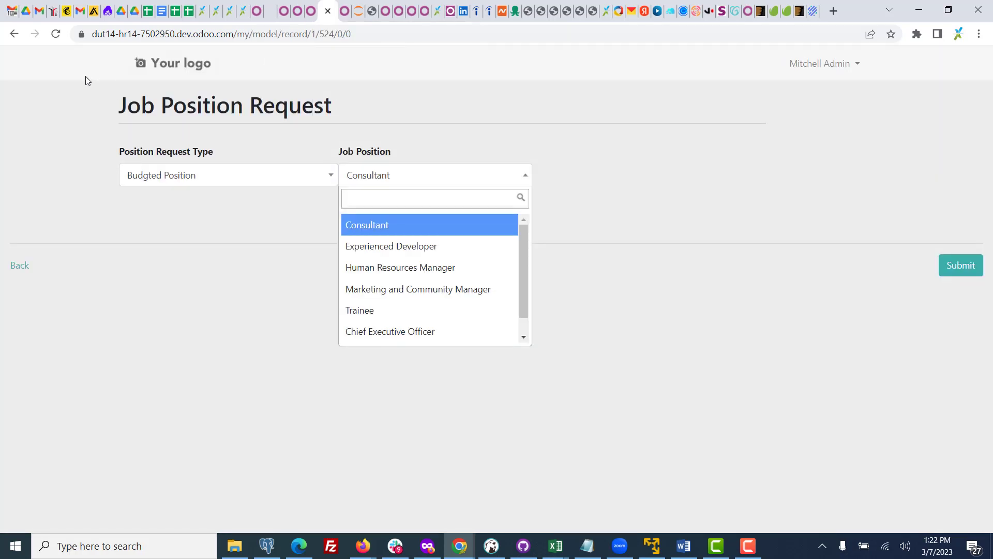
left_click(85, 76)
left_click(56, 34)
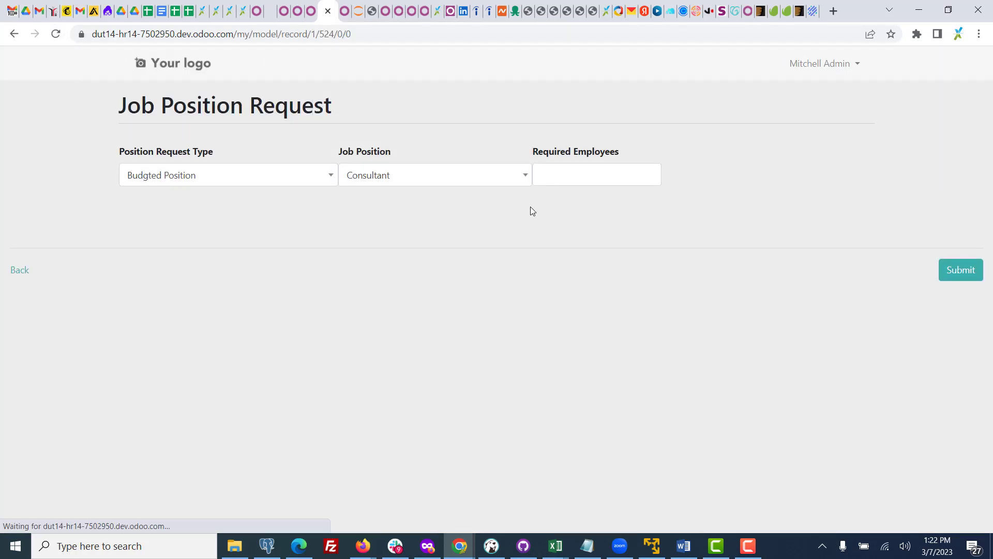
left_click(582, 179)
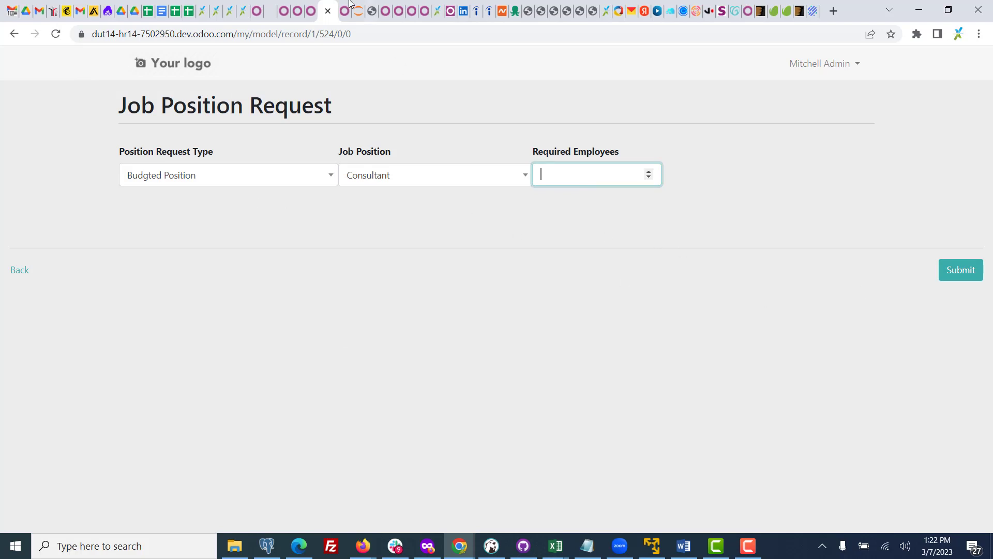
Look up the technical field names of Request On and Need On in Recruitment's new request form
left_click(314, 5)
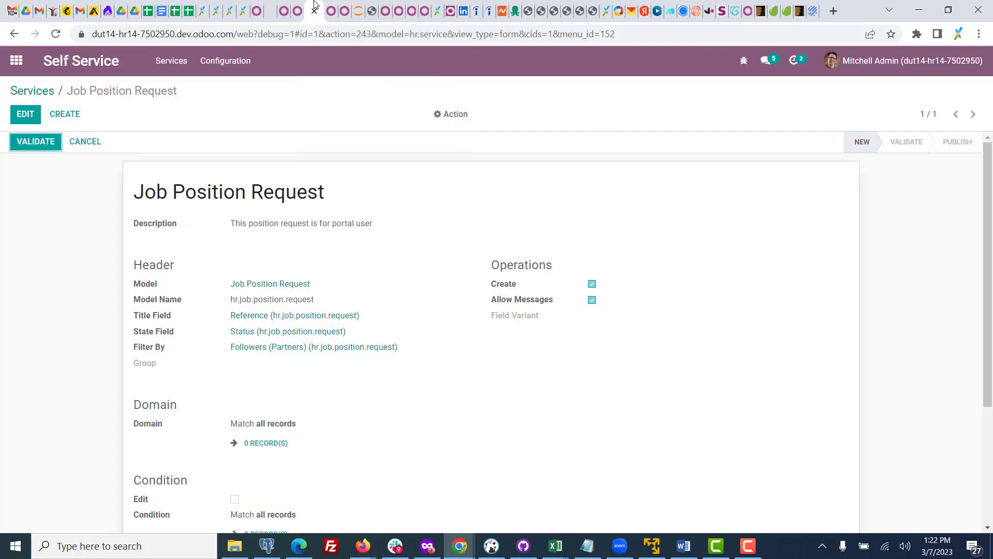
left_click(297, 5)
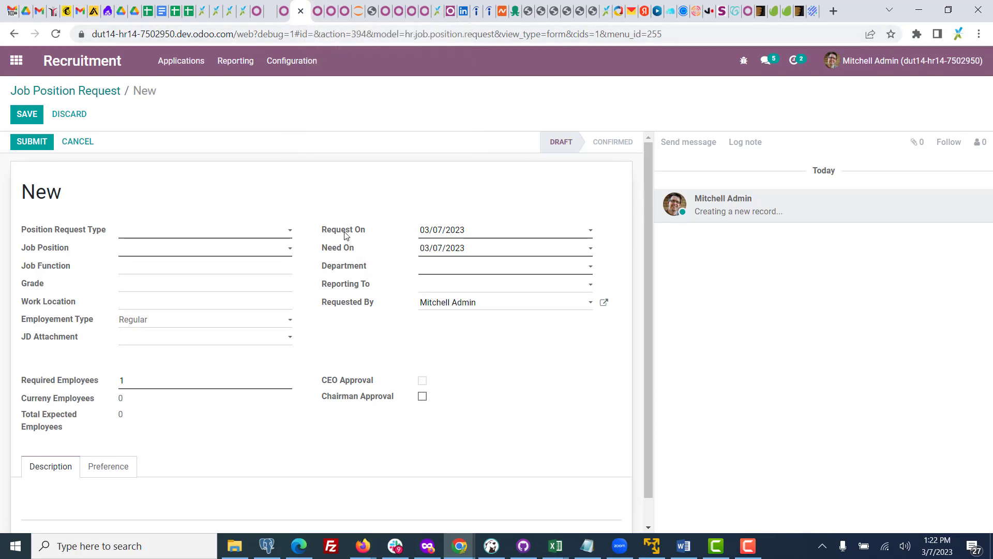
mouse_move(345, 231)
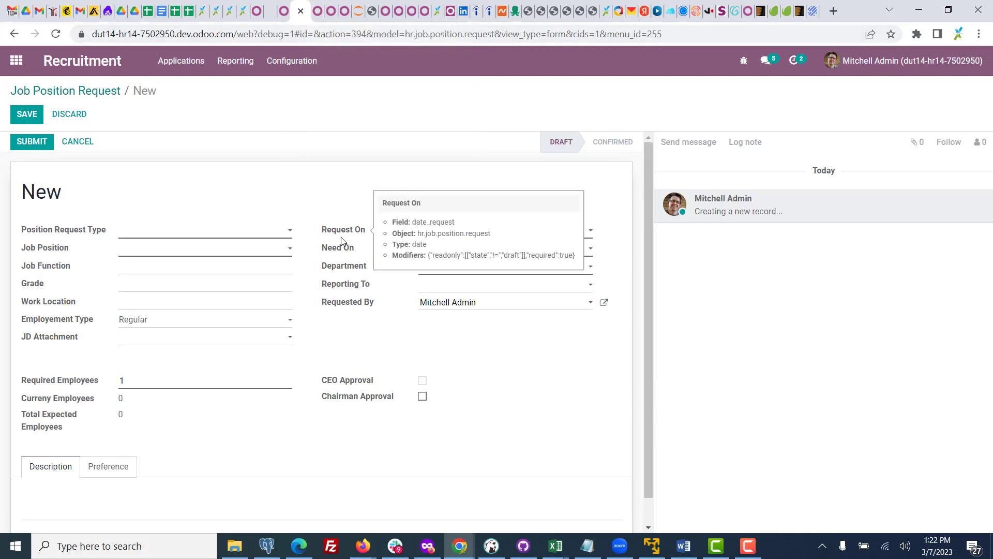
mouse_move(332, 250)
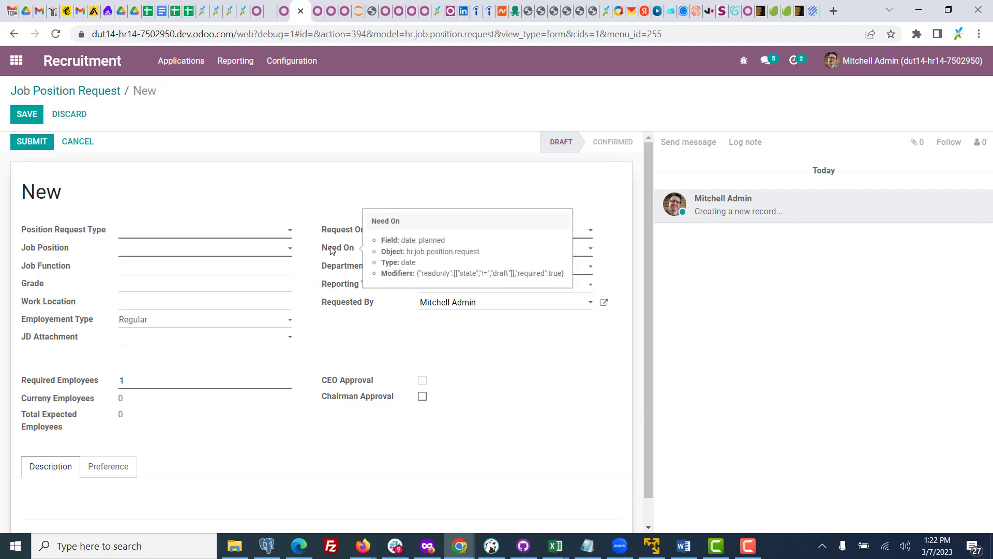
Edit the Job Position Request self service and add a service item line for the date_request field
left_click(321, 9)
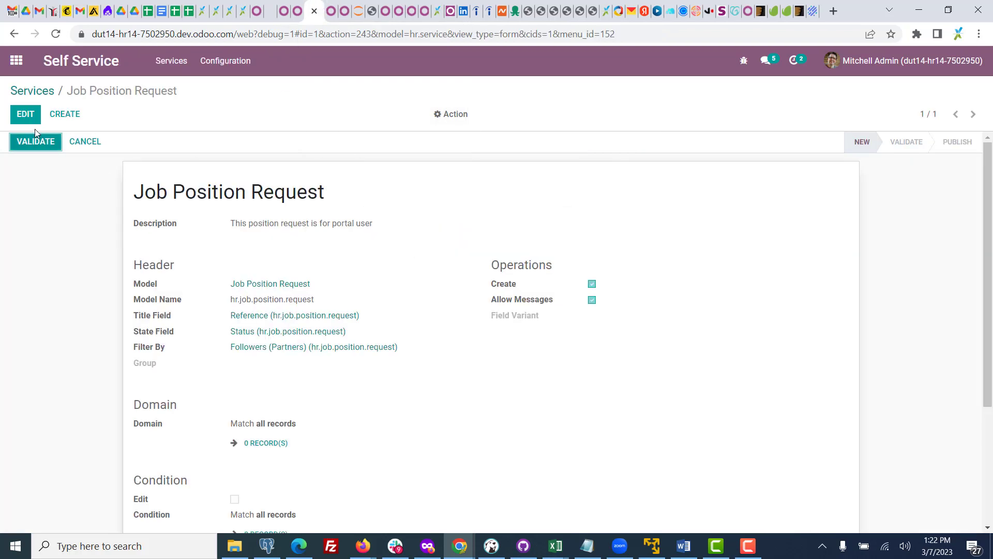
left_click(25, 115)
scroll(988, 469, "down", 4)
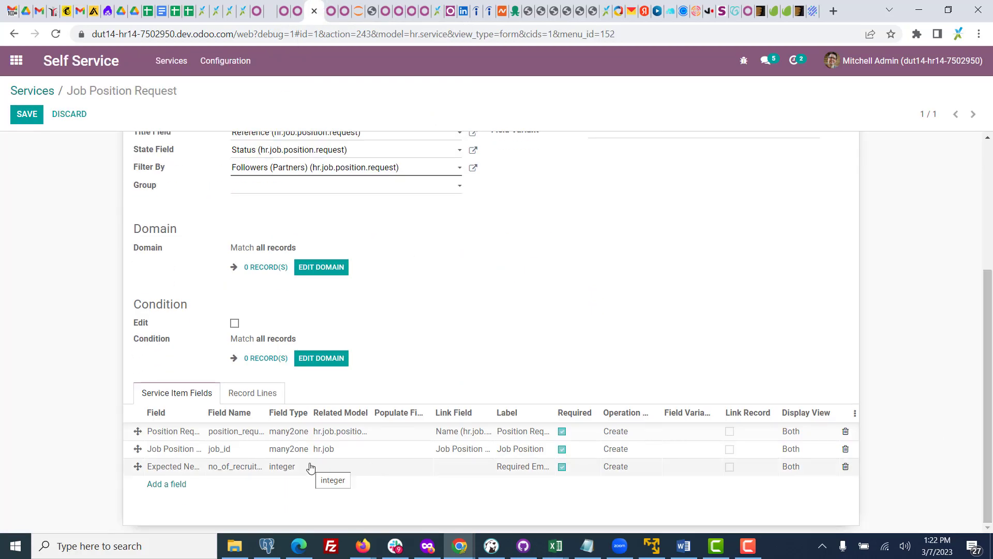
left_click(173, 485)
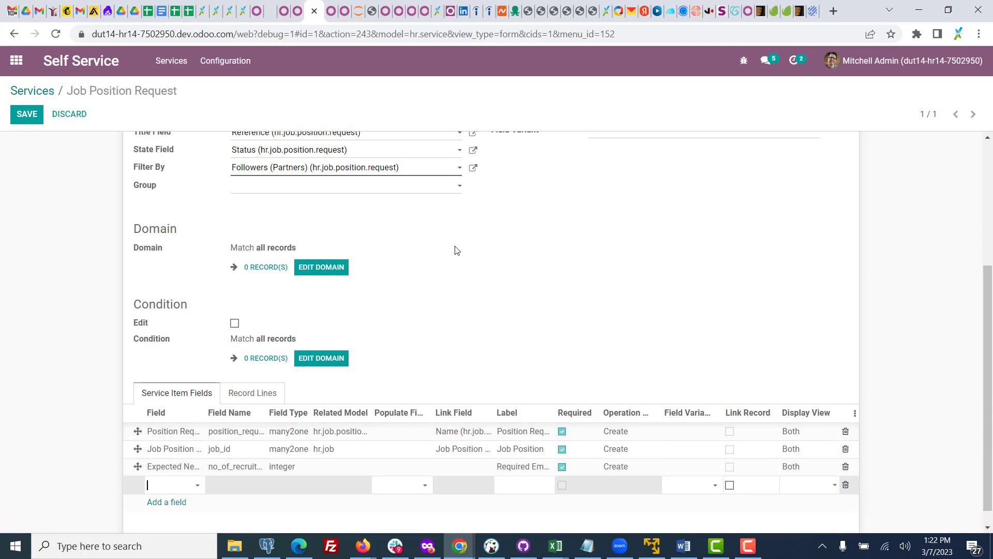
type("date")
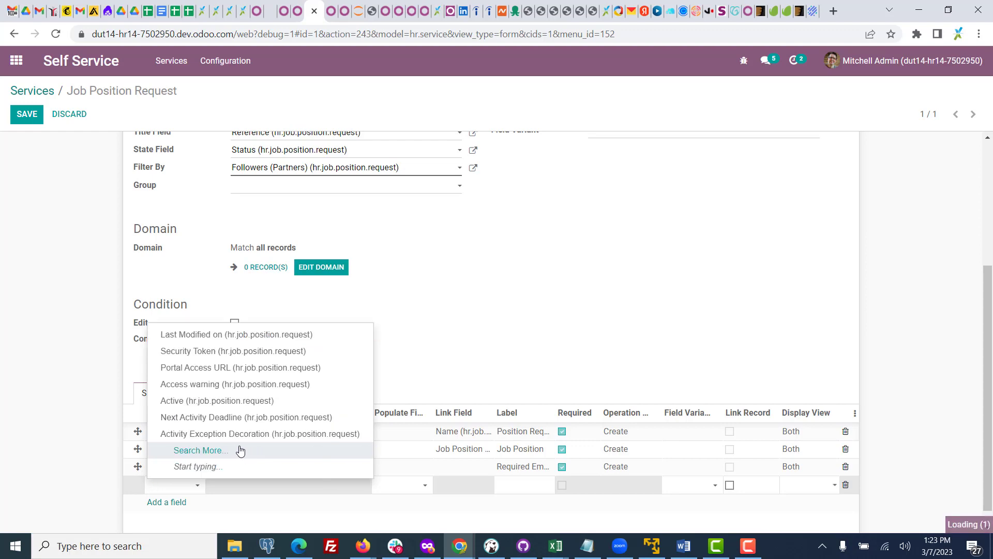
left_click(236, 454)
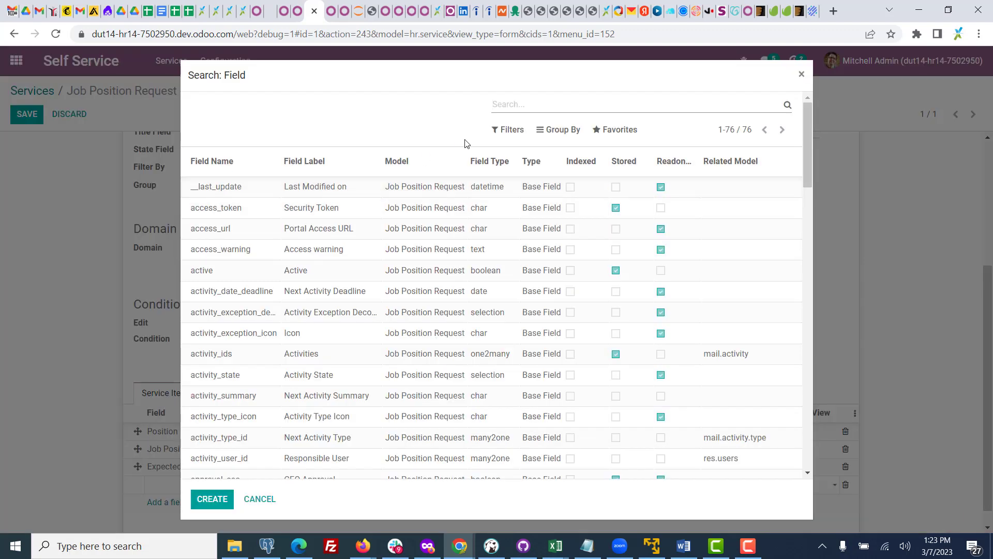
type("date")
key("Return")
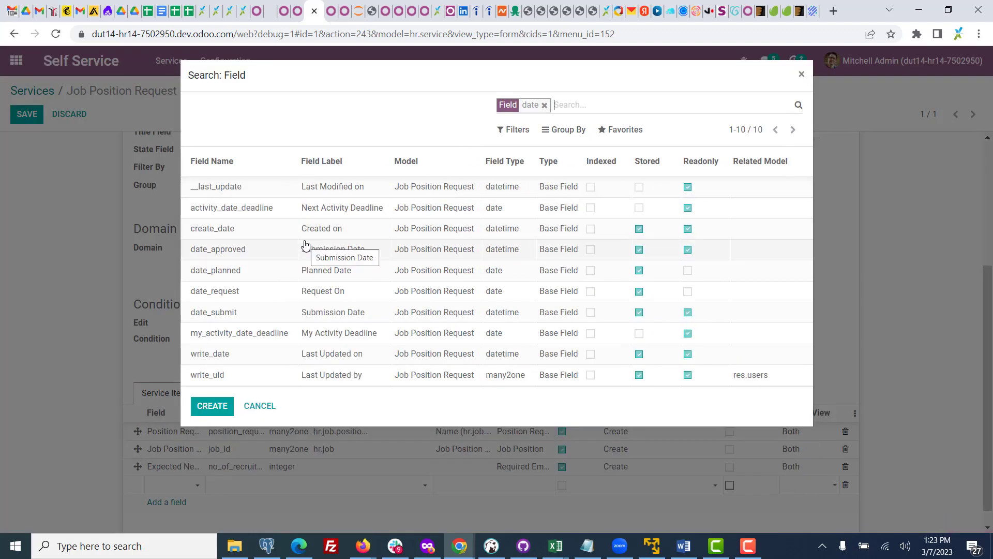
left_click(264, 295)
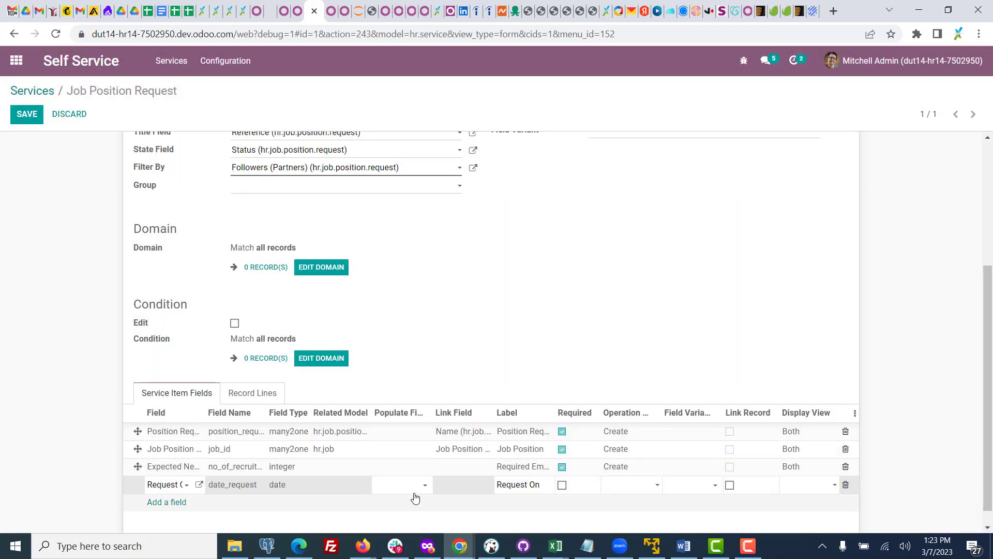
Make the Request On line required with operation Create and display view Both
left_click(628, 490)
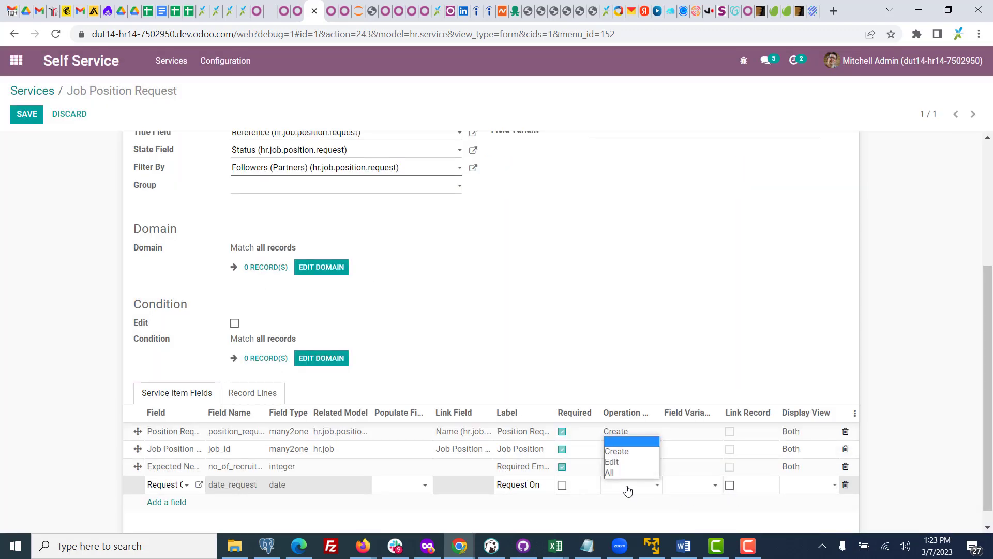
left_click(628, 452)
left_click(800, 485)
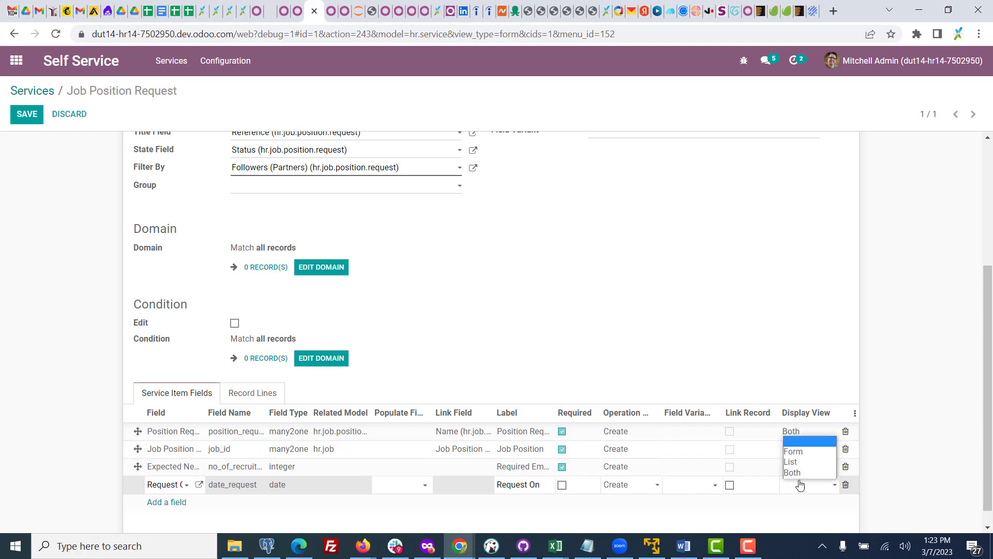
left_click(792, 471)
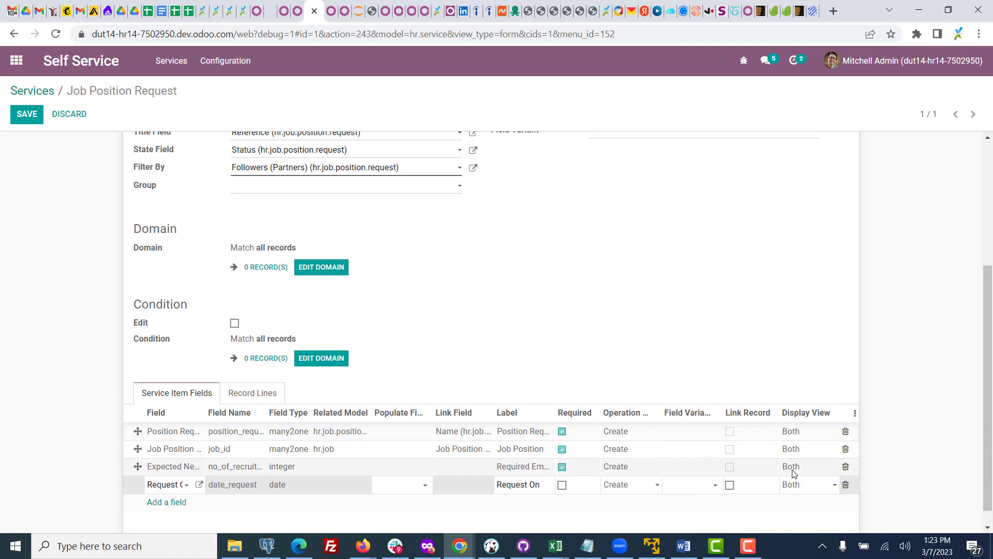
left_click(562, 488)
Add another service item line for the date_planned field
left_click(176, 501)
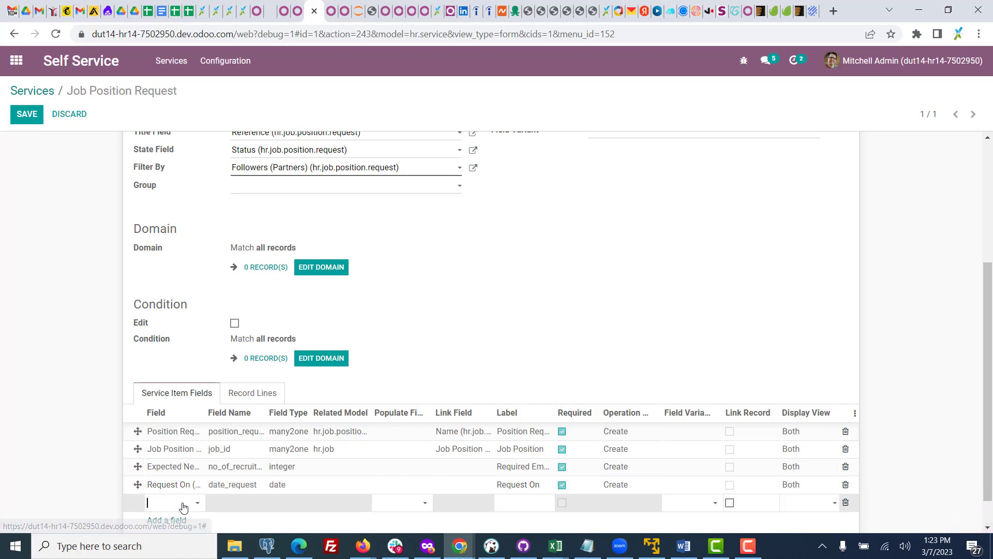
left_click(184, 504)
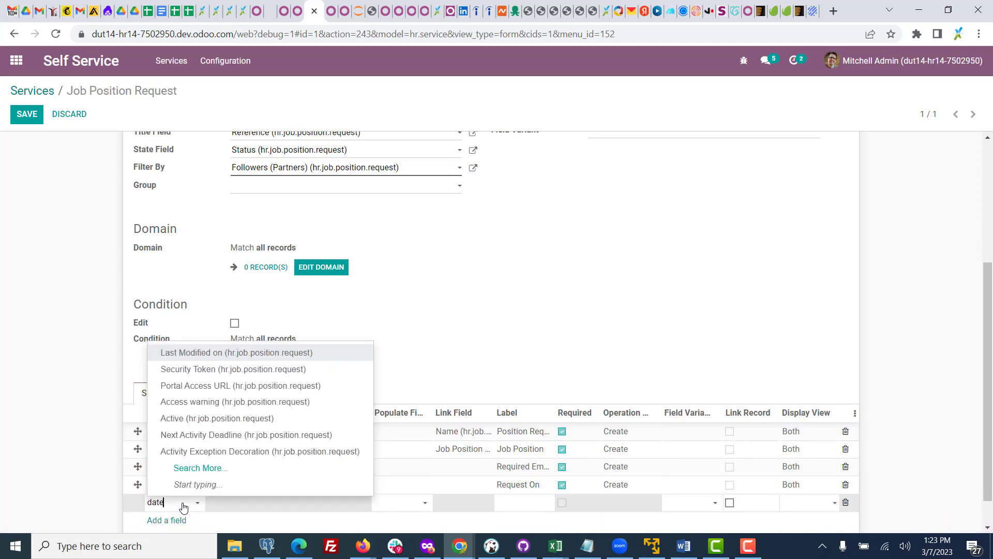
type("date")
left_click(188, 402)
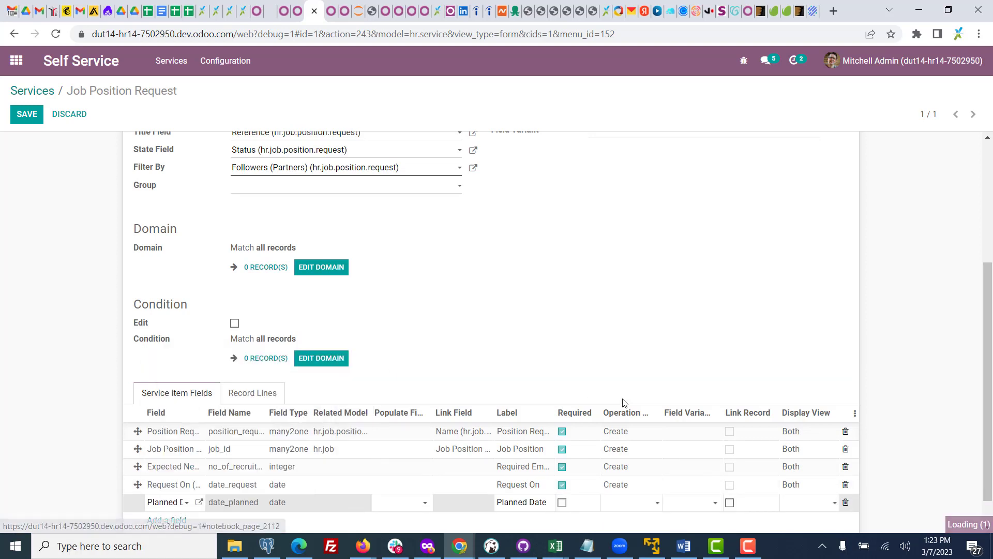
Label the date_planned line Need On and make it required with operation Create and display view Both
scroll(991, 315, "down", 1)
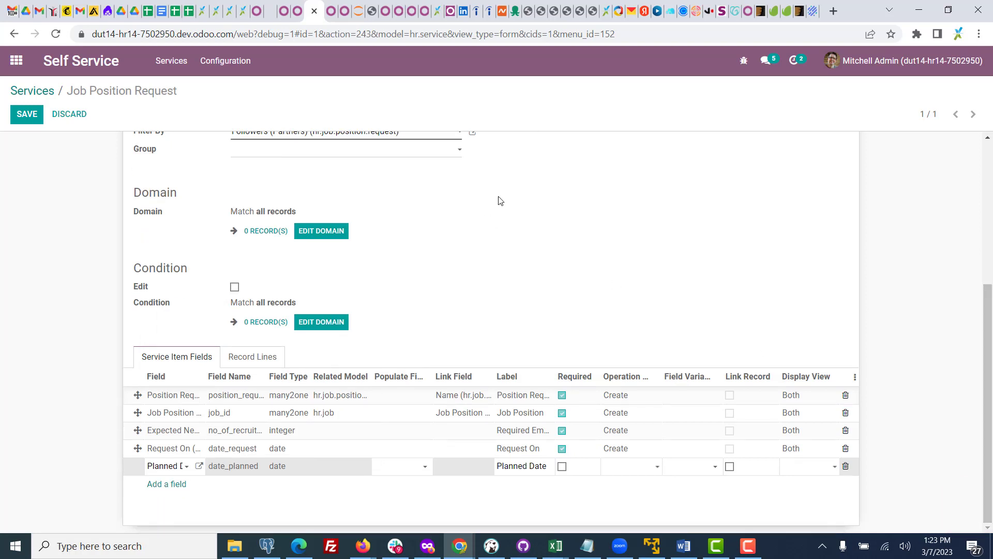
left_click(630, 467)
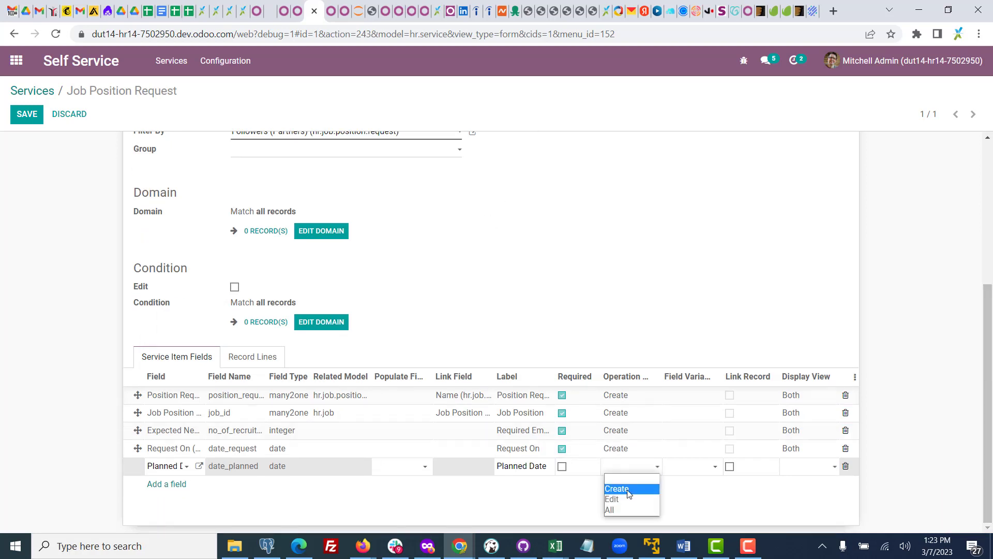
left_click(629, 491)
left_click(528, 467)
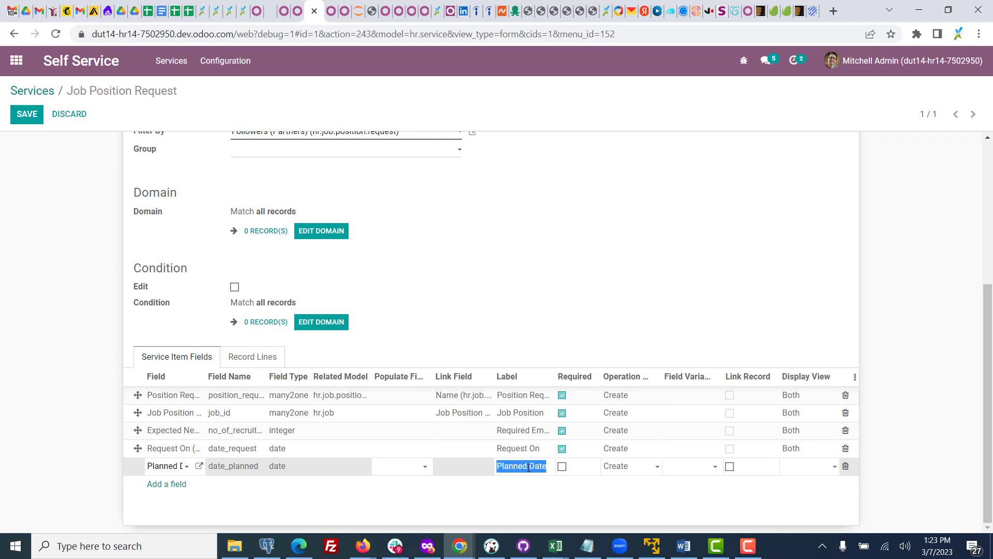
type("Ne")
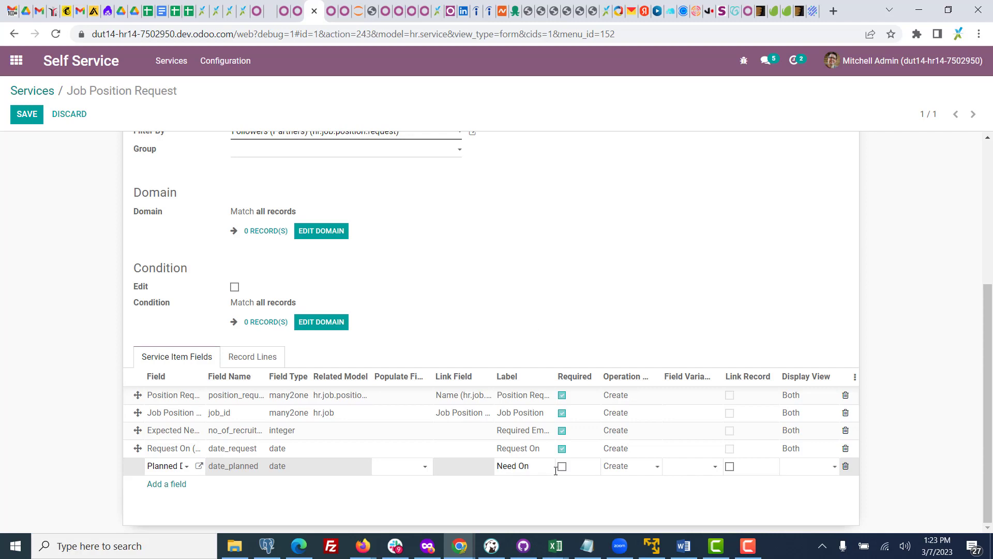
type("ed On")
left_click(563, 467)
left_click(798, 467)
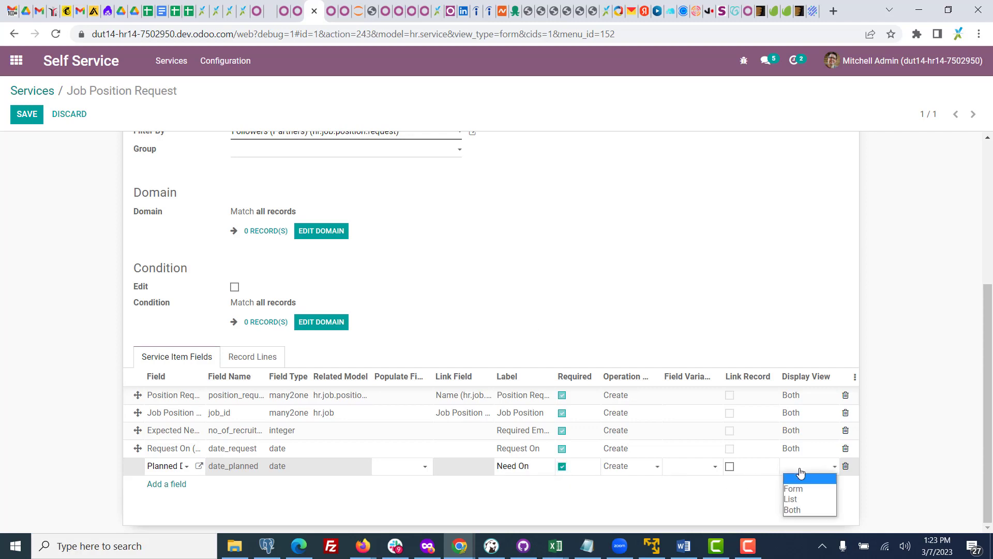
left_click(797, 507)
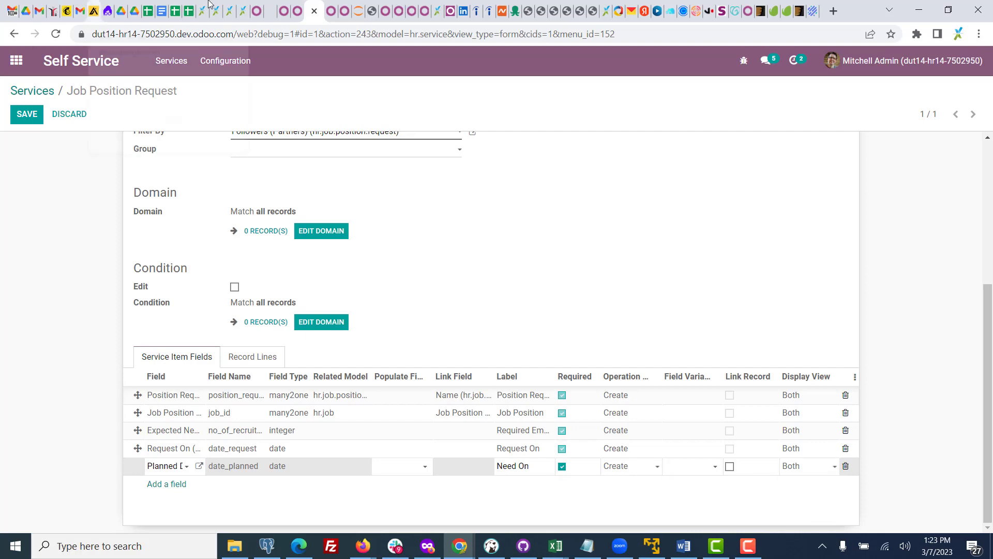
Review the Description and Preference sections of the new request form in Recruitment for further fields
left_click(297, 5)
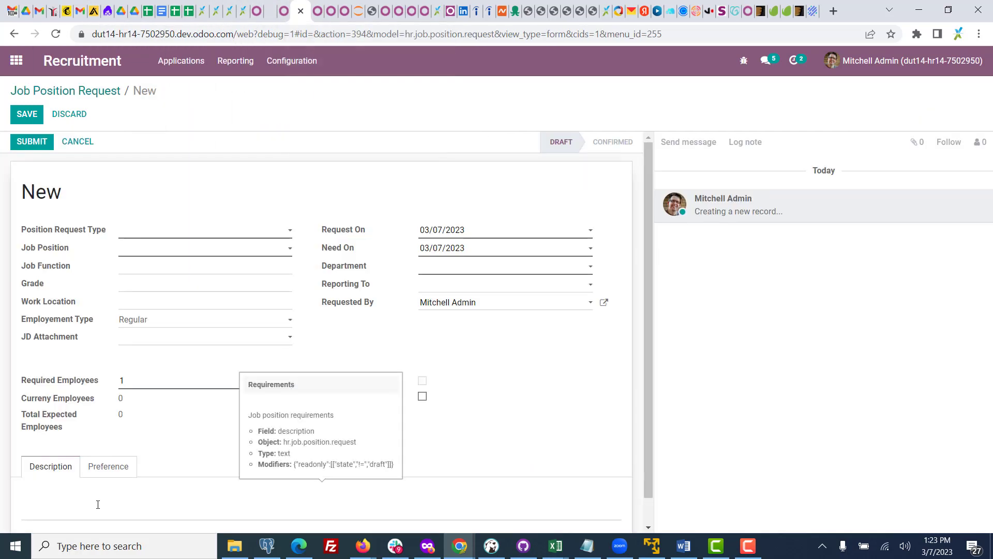
left_click(118, 472)
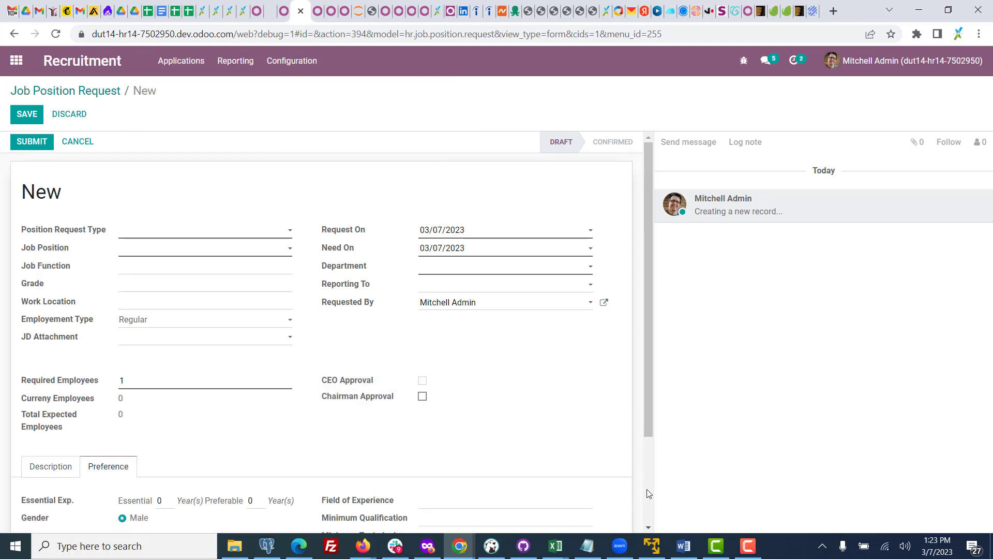
scroll(649, 493, "down", 3)
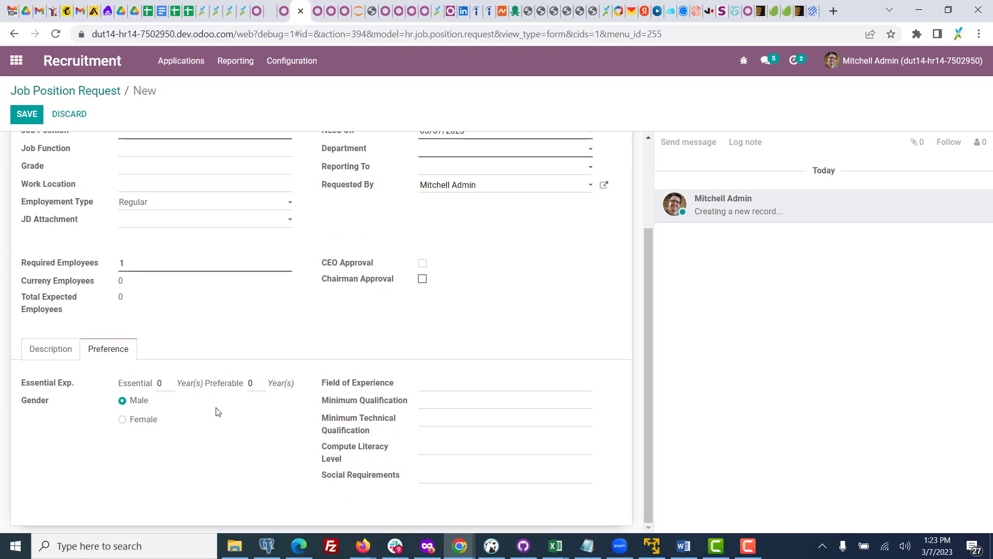
left_click(49, 351)
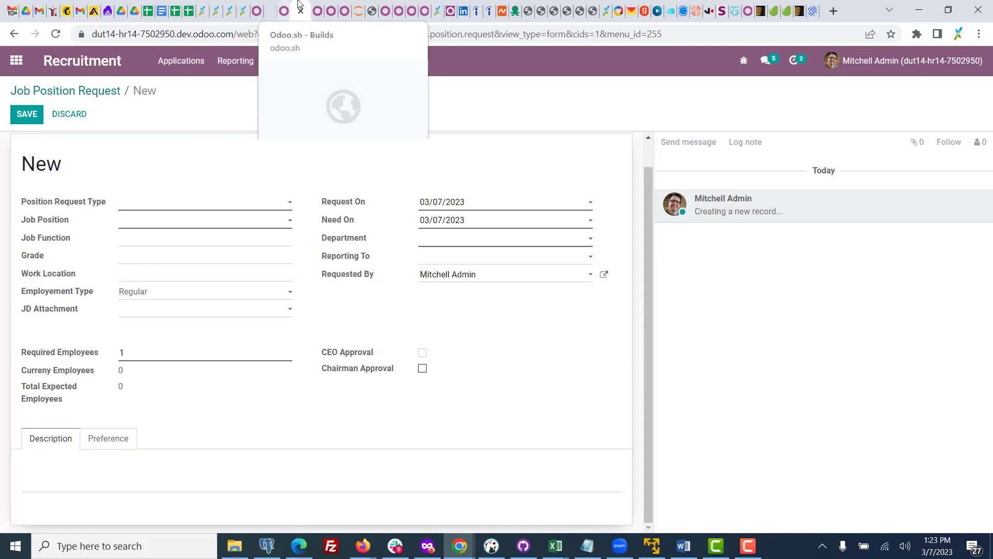
Add a service item line for the description field to the Job Position Request service in Self Service
left_click(313, 10)
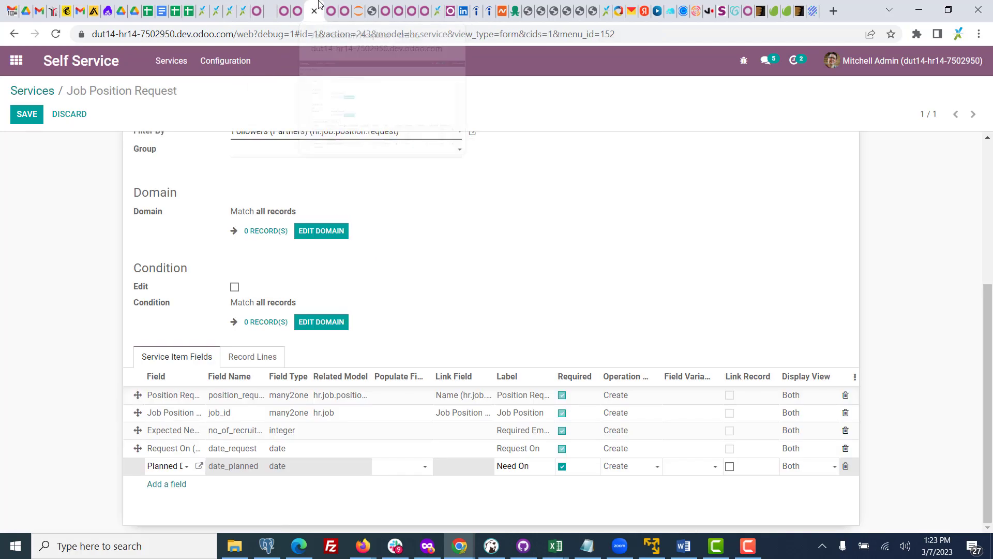
left_click(179, 483)
type("de")
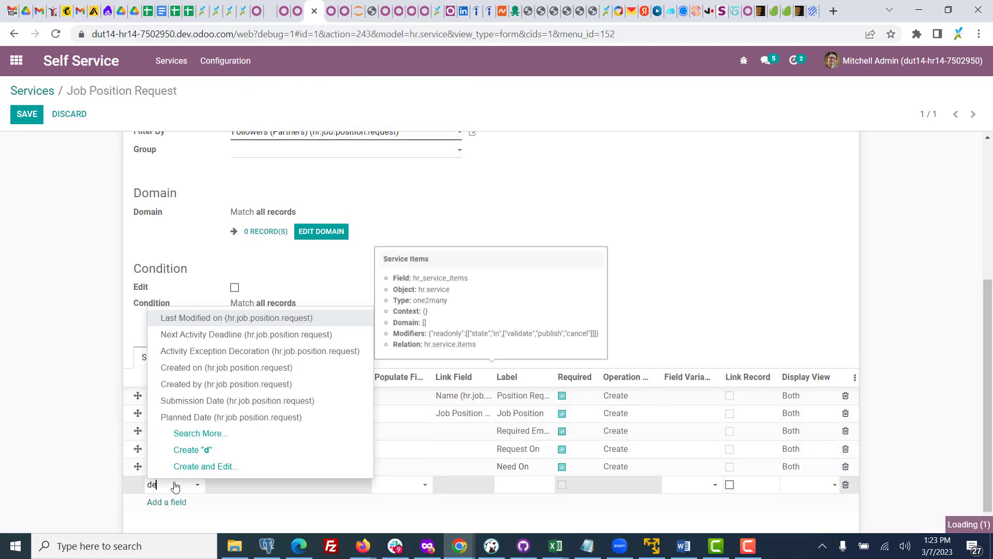
type("sc")
key("BackSpace")
key("BackSpace")
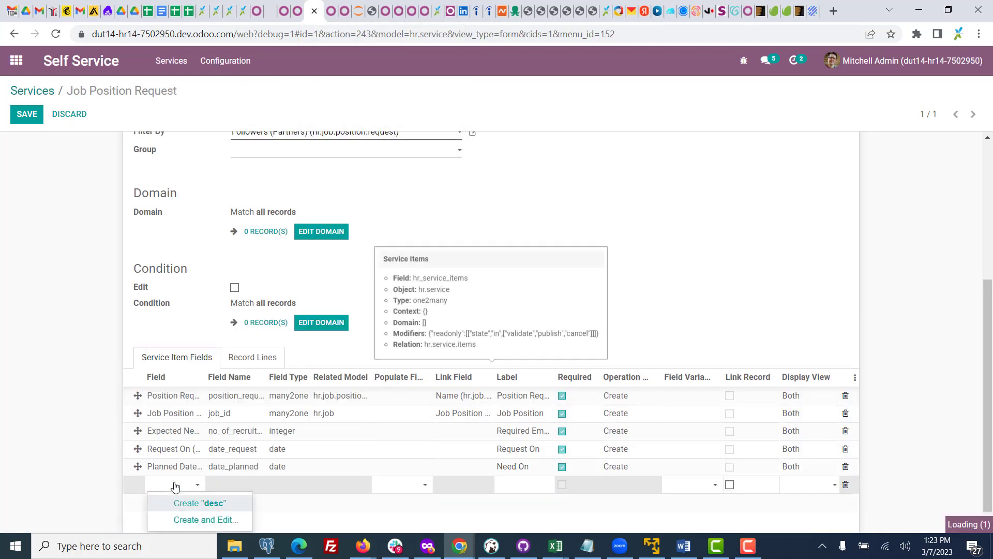
left_click(222, 450)
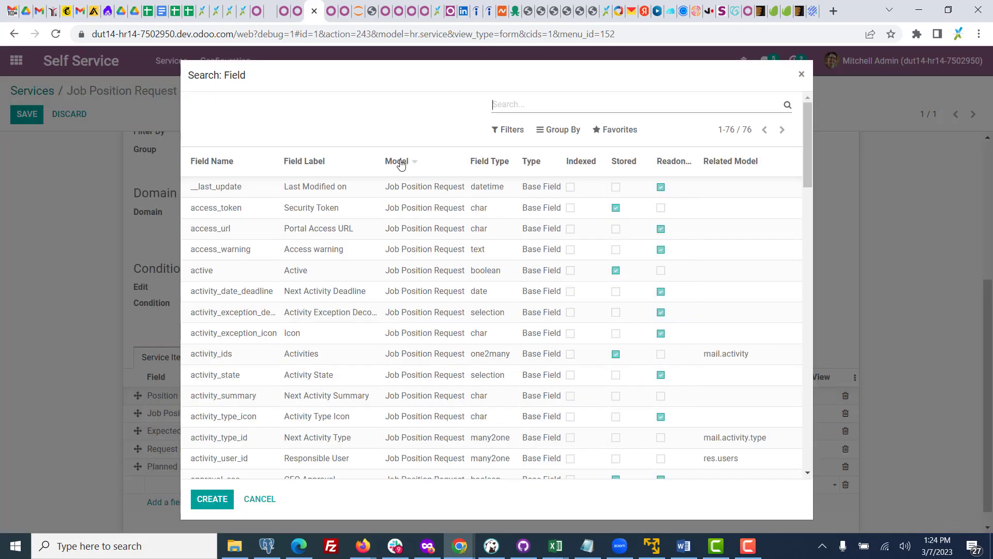
type("descrip")
key("Return")
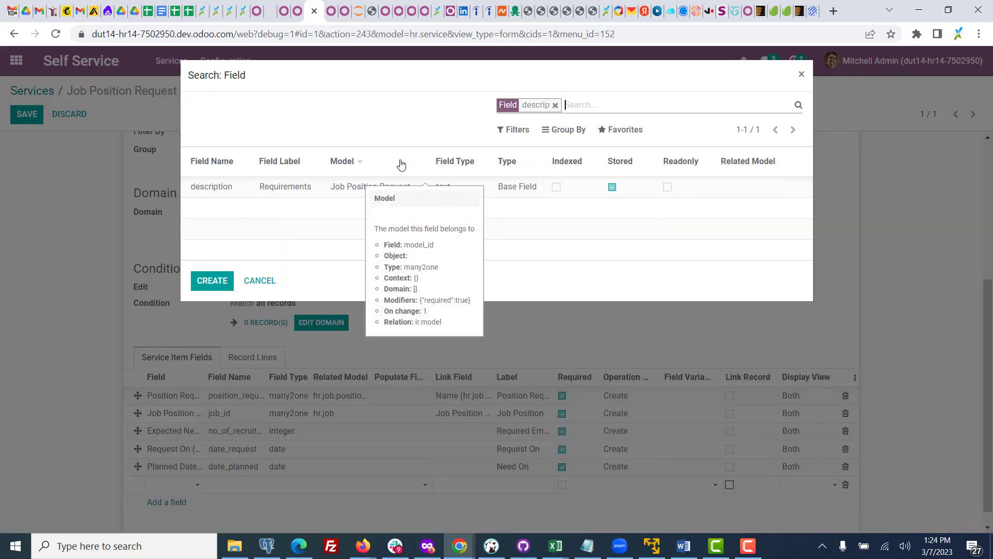
left_click(284, 190)
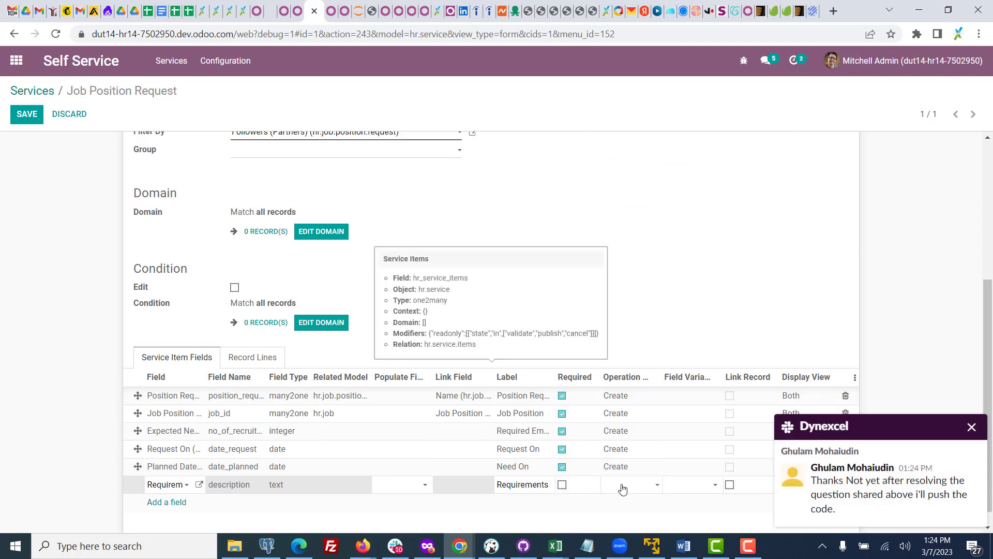
Give the Requirements line operation Create and display view Both, leaving it optional
left_click(972, 427)
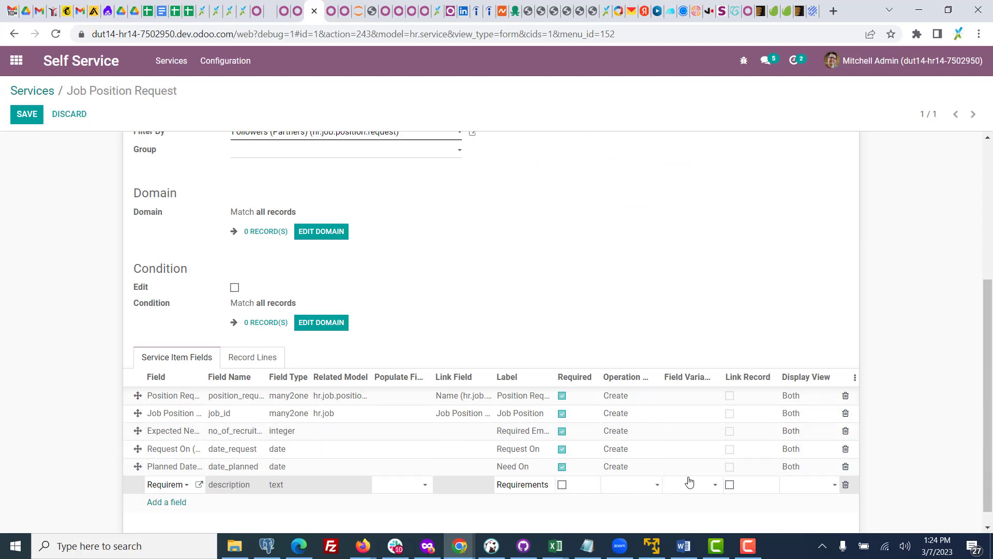
left_click(640, 491)
left_click(653, 451)
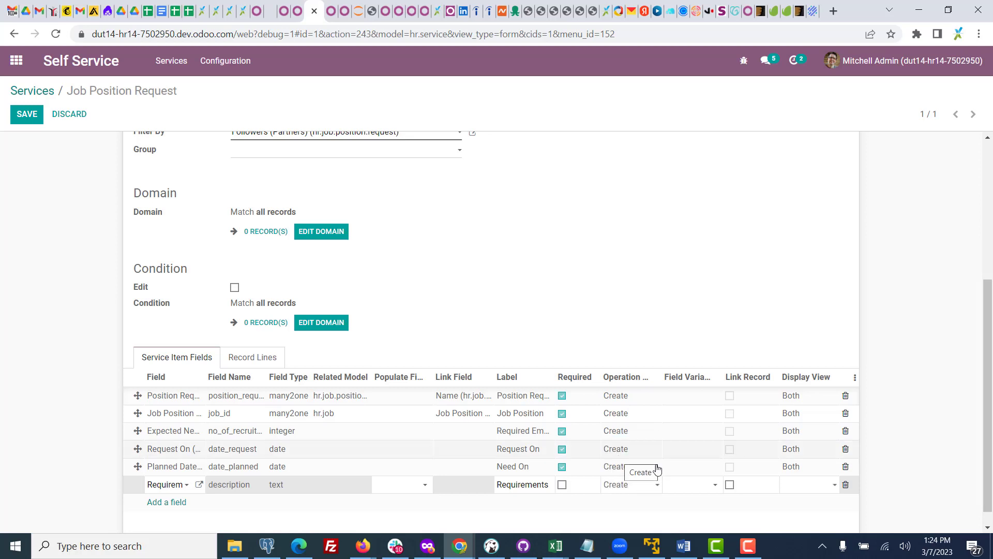
left_click(790, 485)
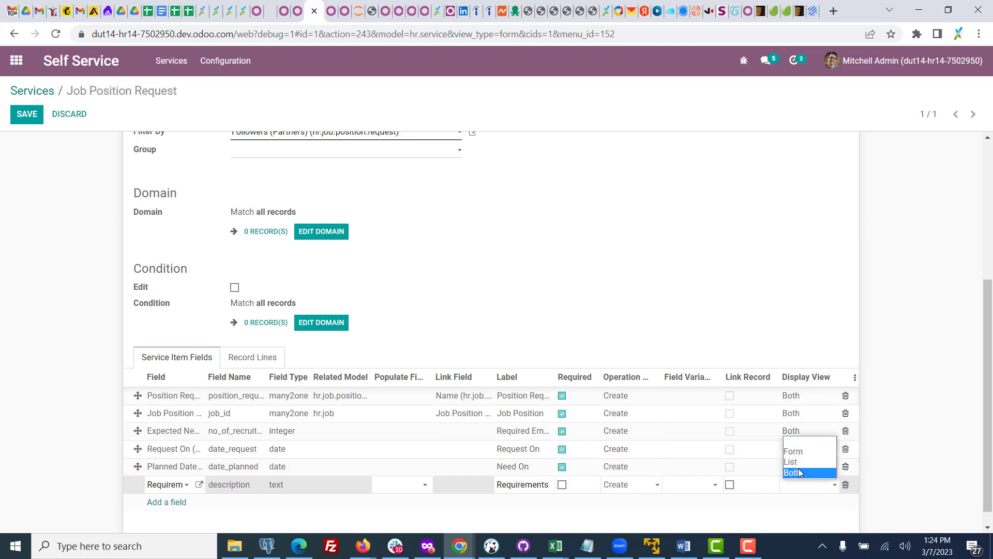
left_click(797, 469)
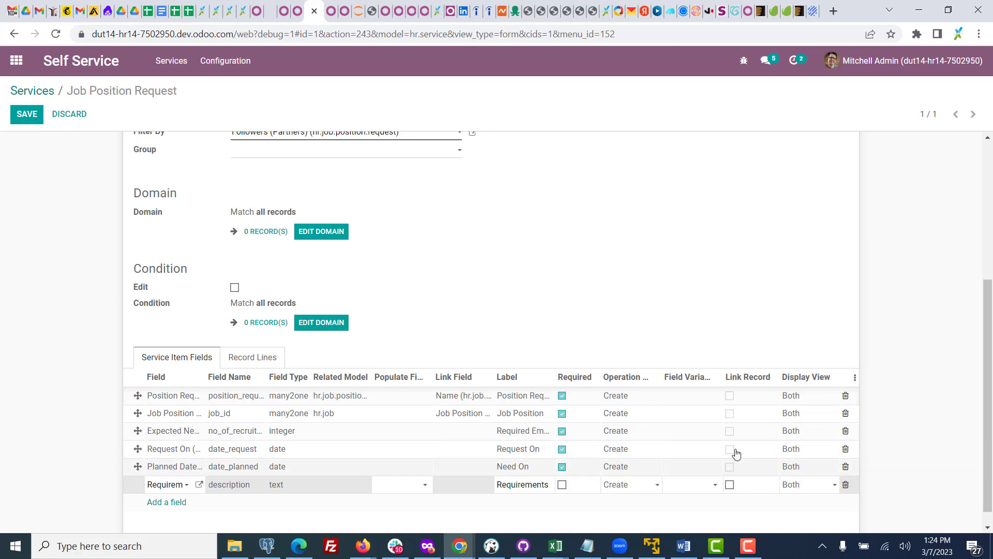
Add another service item line for the name field, labelled Reference
left_click(173, 502)
left_click(186, 504)
left_click(195, 468)
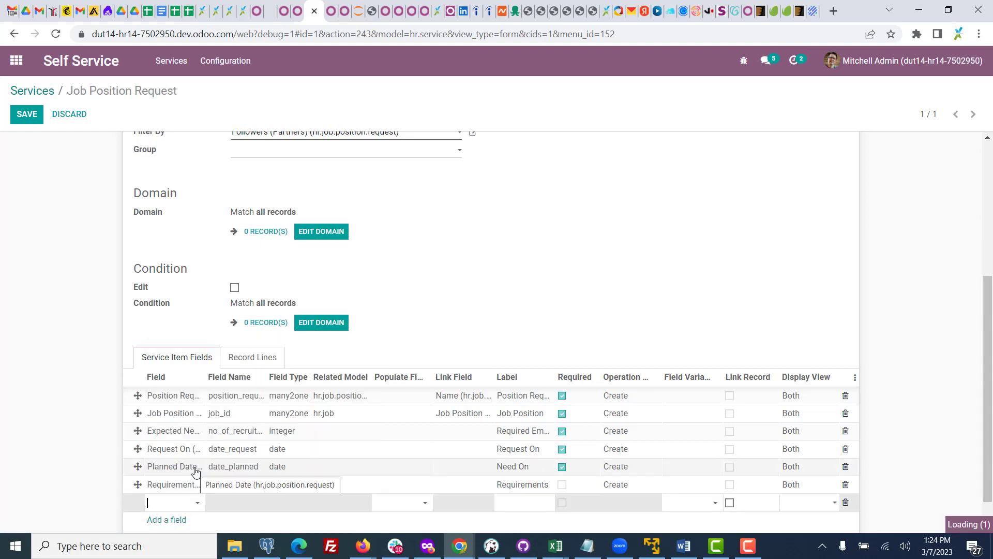
type("name")
key("Return")
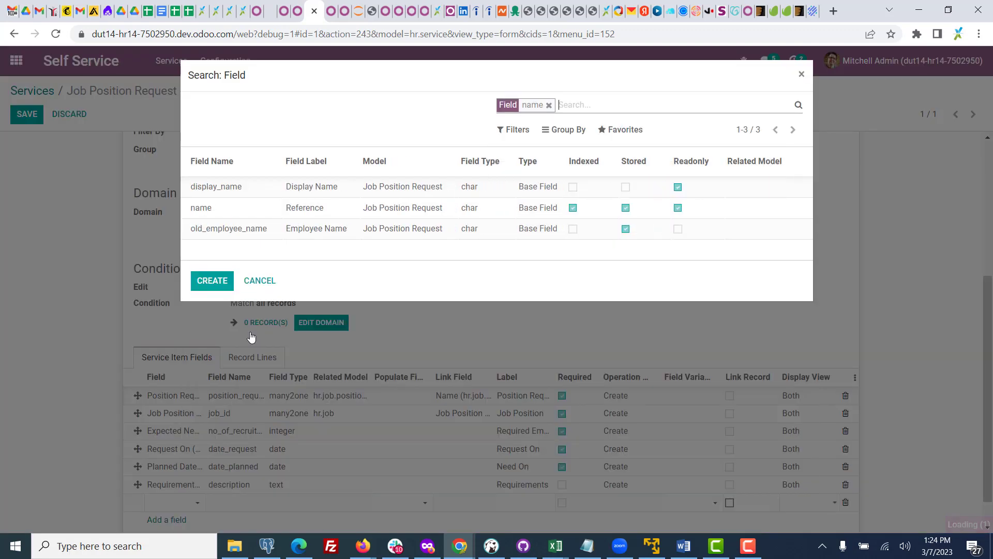
left_click(237, 217)
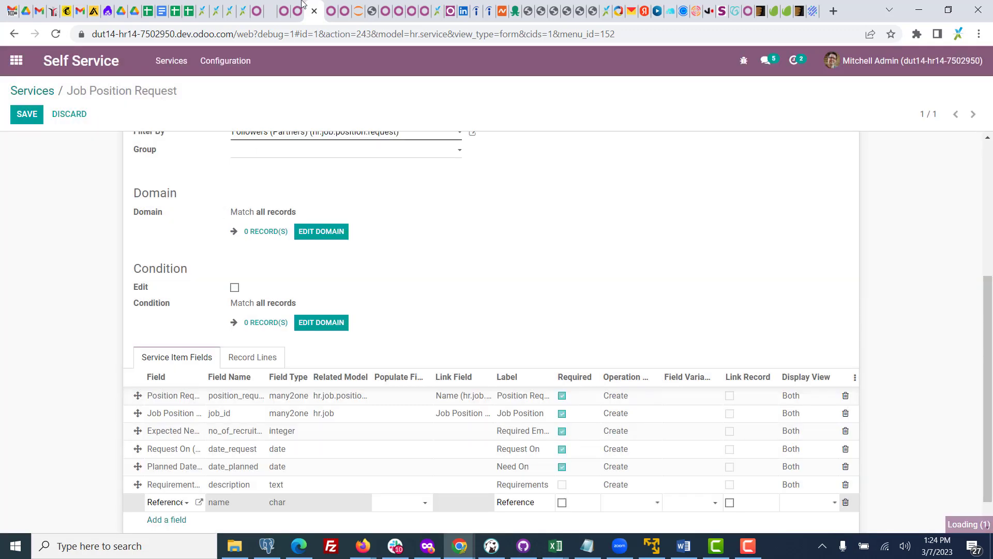
Check the reference heading on the new request form in Recruitment against the service's Reference line
left_click(297, 10)
double_click(54, 162)
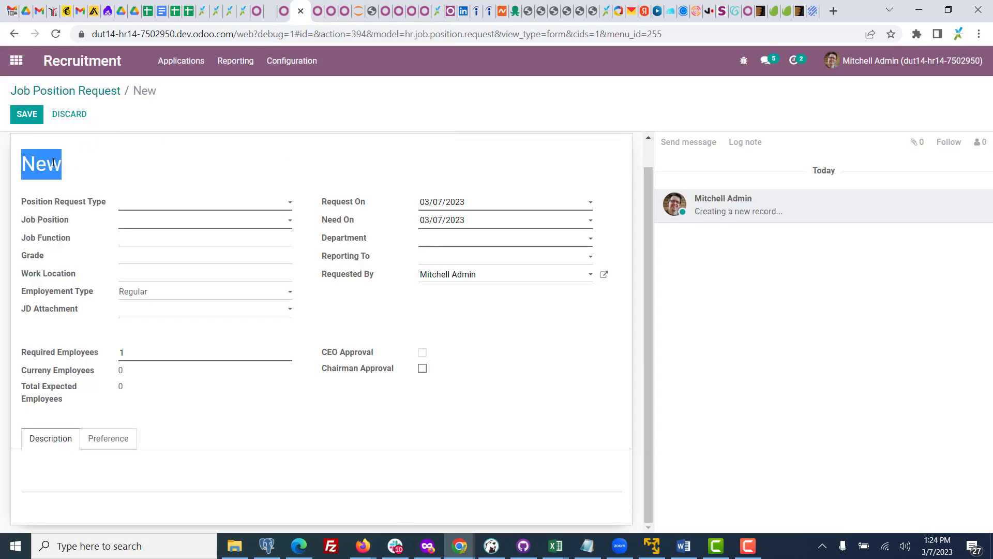
left_click(317, 10)
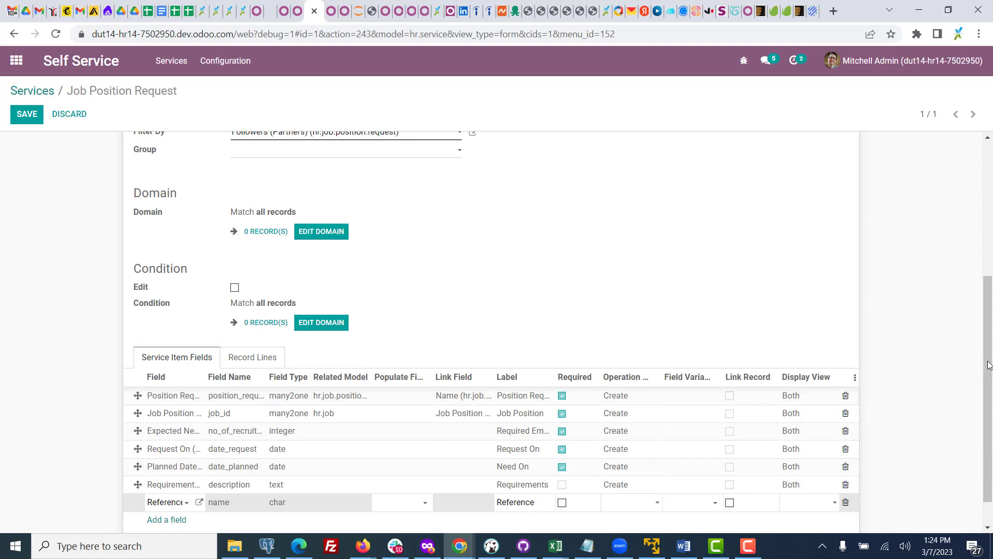
scroll(650, 491, "down", 1)
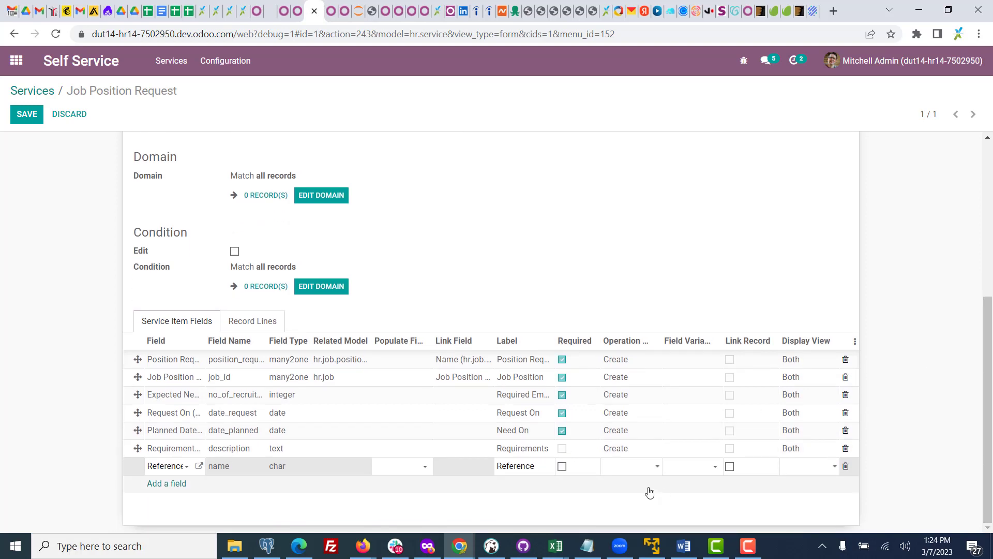
left_click(635, 471)
left_click(562, 239)
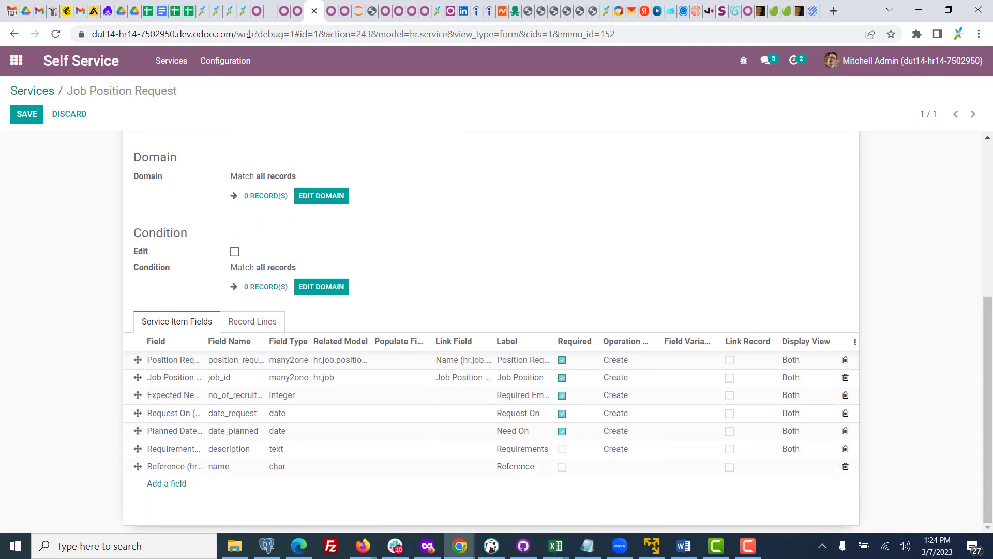
left_click(294, 11)
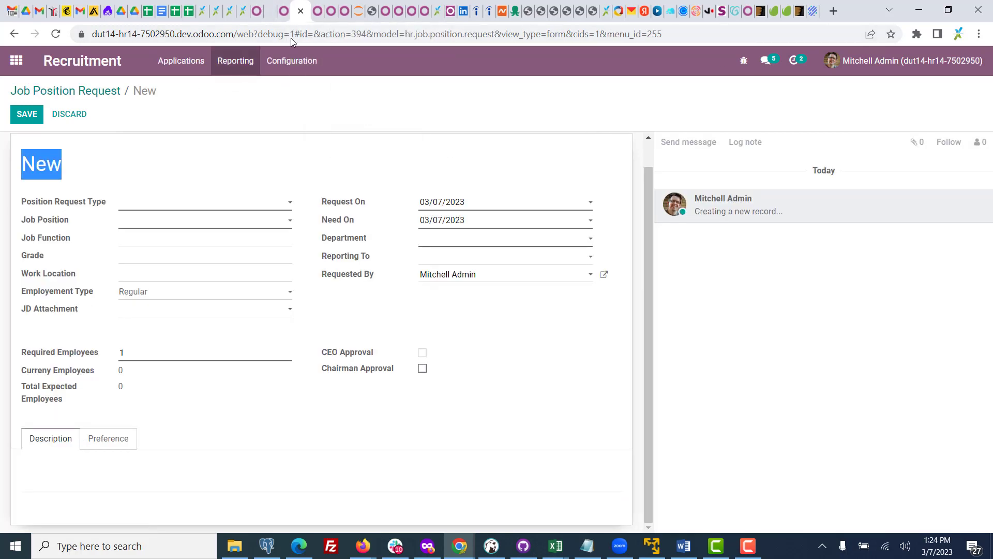
left_click(318, 11)
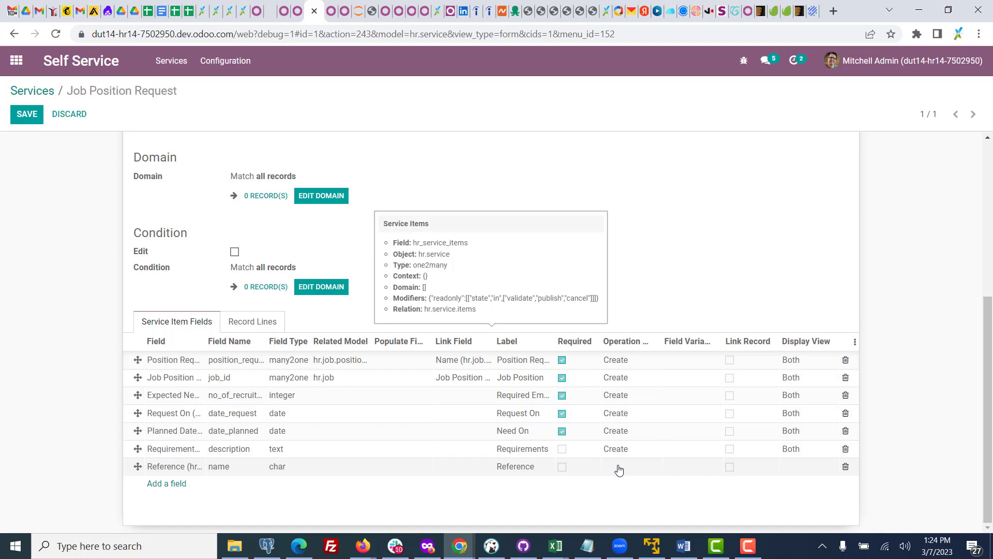
Set the Reference line to display view Both with Link Record enabled, and save the service
left_click(798, 468)
left_click(796, 471)
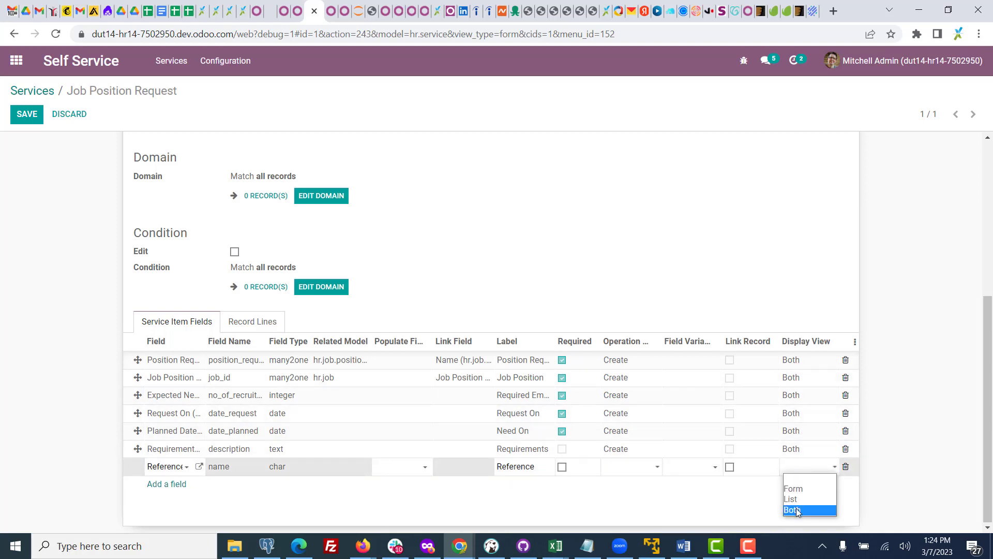
left_click(798, 508)
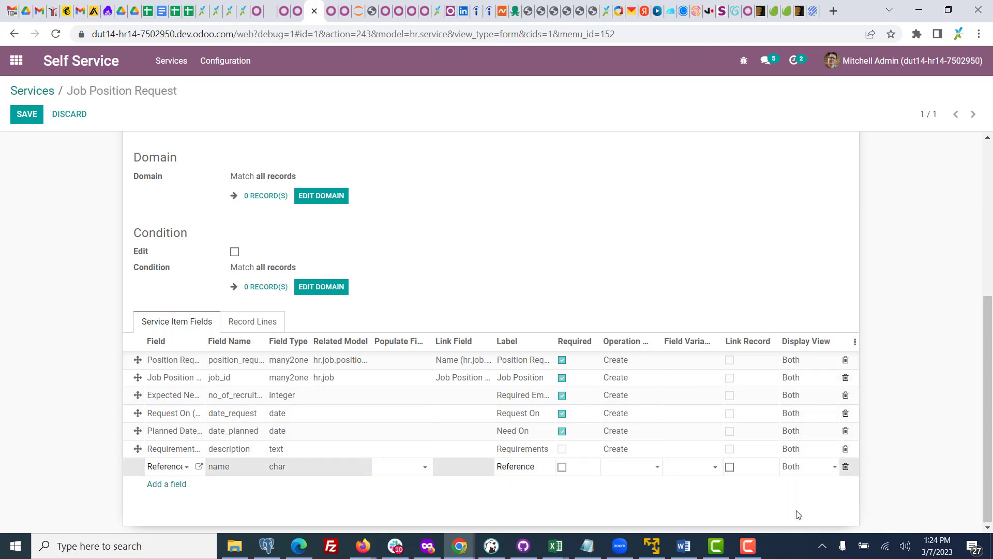
left_click(730, 468)
left_click(687, 298)
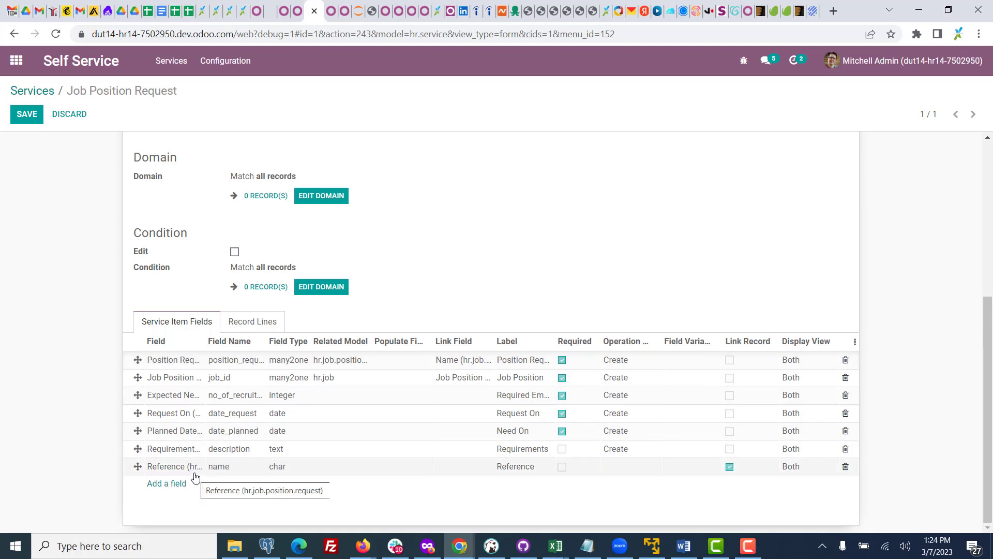
left_click(26, 114)
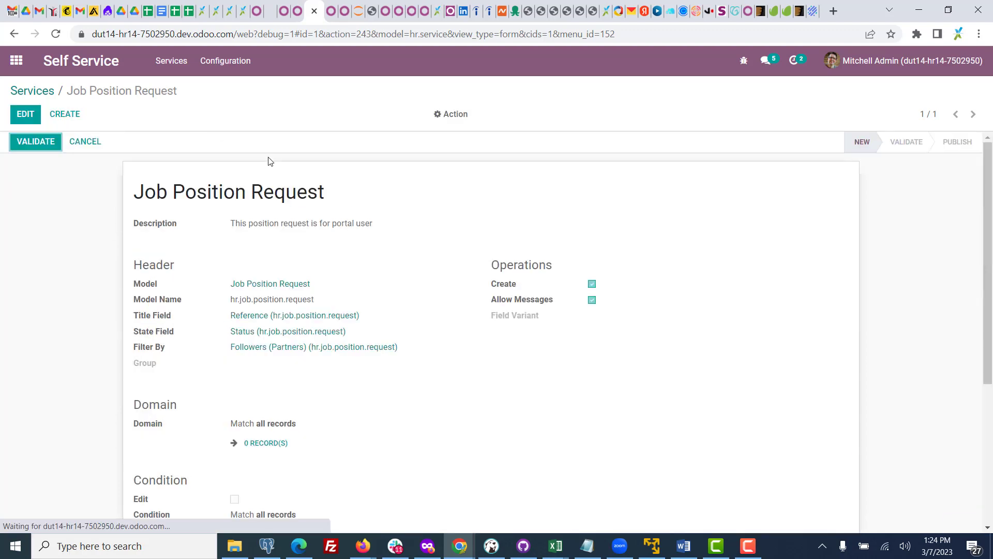
Reload the portal Job Position Request form to check the fields it offers
left_click(329, 11)
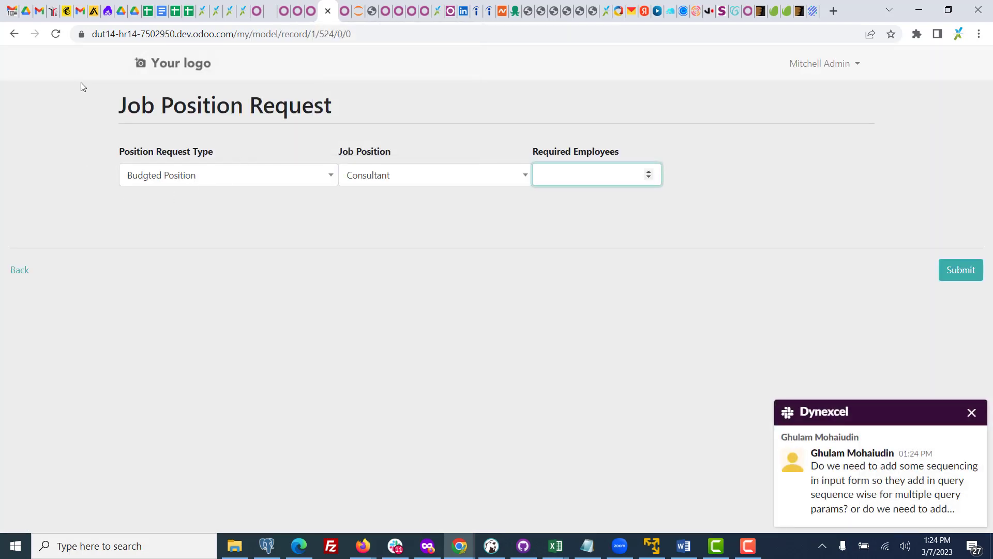
left_click(55, 34)
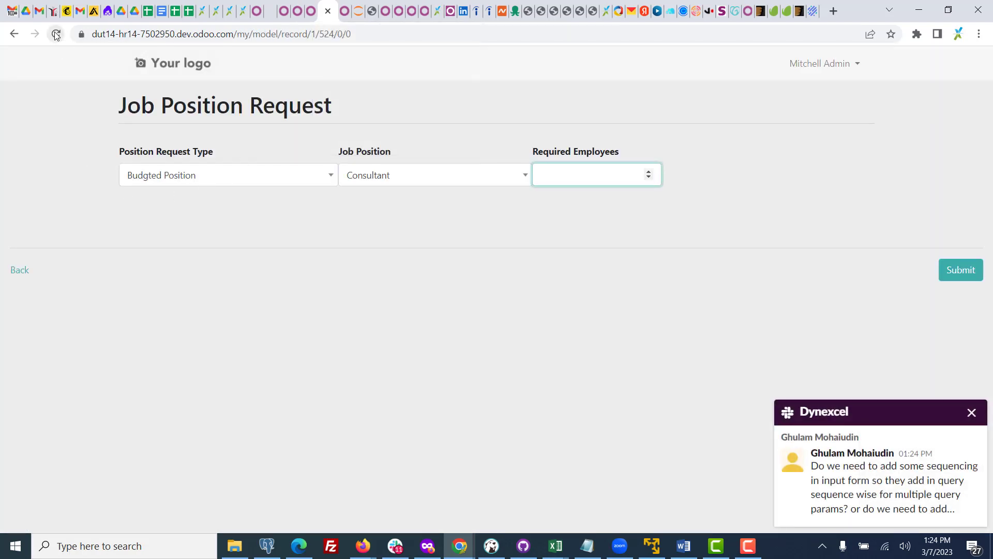
left_click(973, 413)
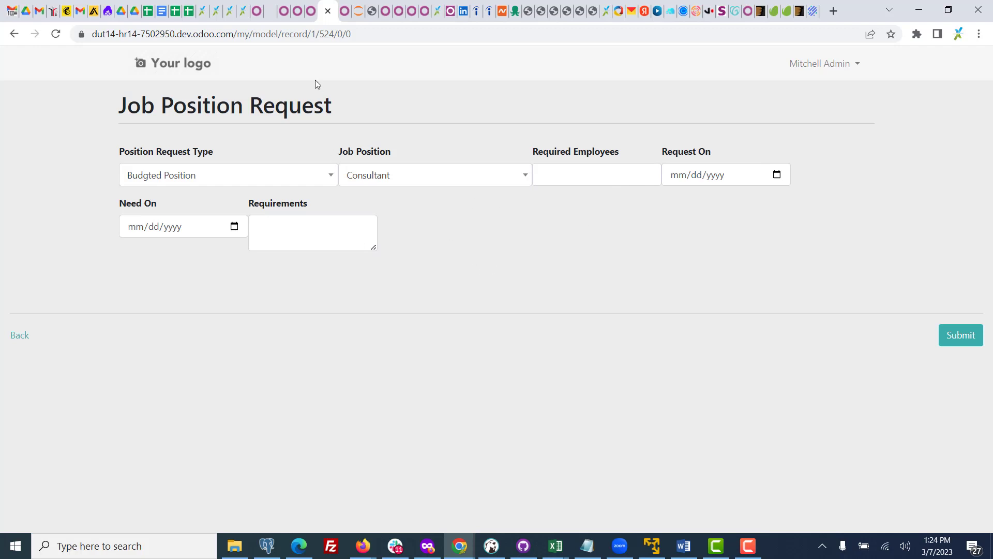
Create a new field variant record in Self Service and name it Variant Group 01
left_click(309, 6)
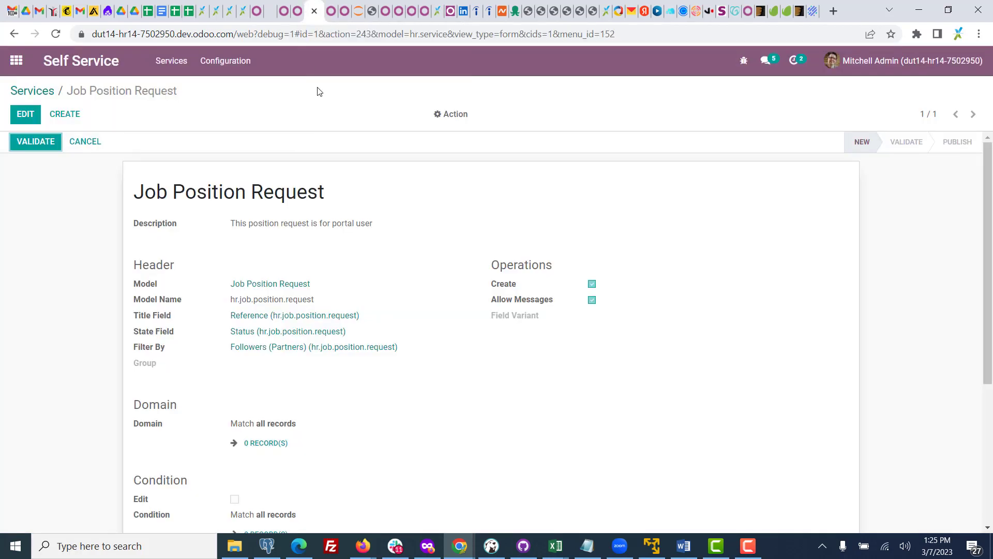
left_click(224, 62)
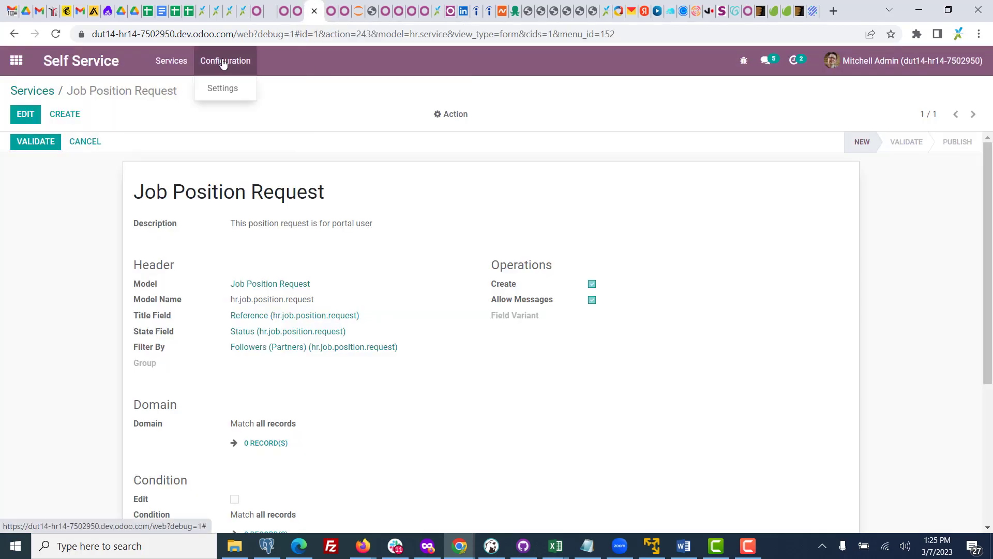
left_click(223, 62)
left_click(169, 61)
mouse_move(206, 60)
mouse_move(164, 61)
left_click(171, 107)
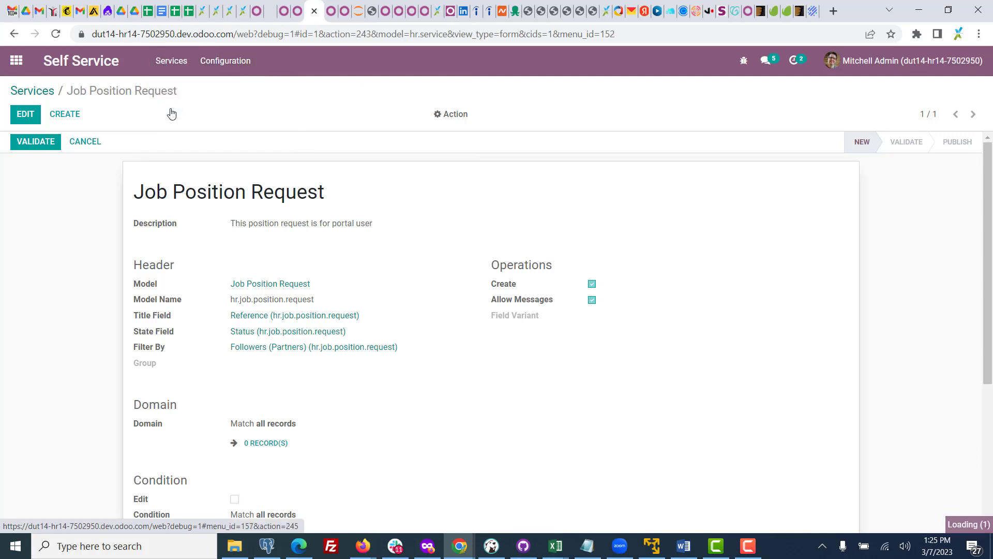
left_click(32, 118)
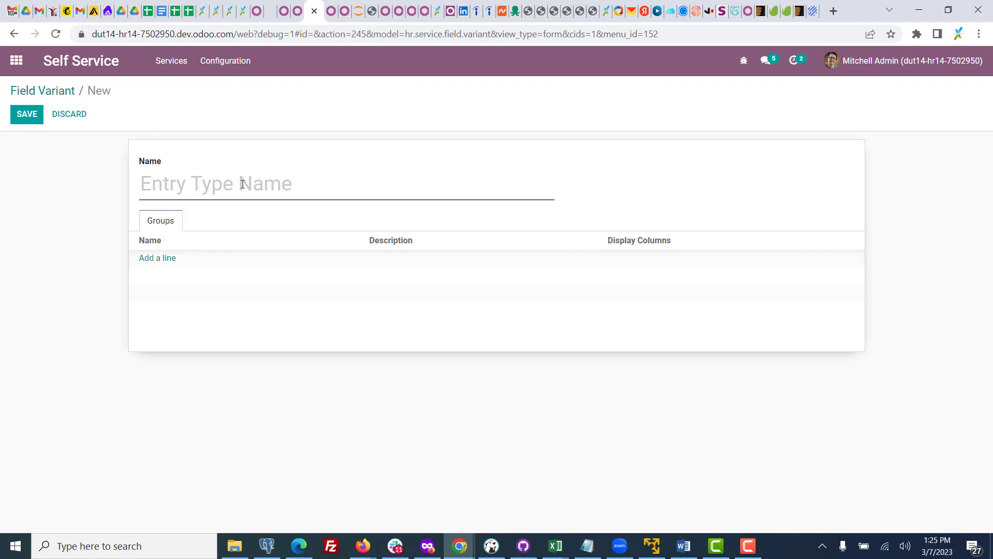
type("Varia")
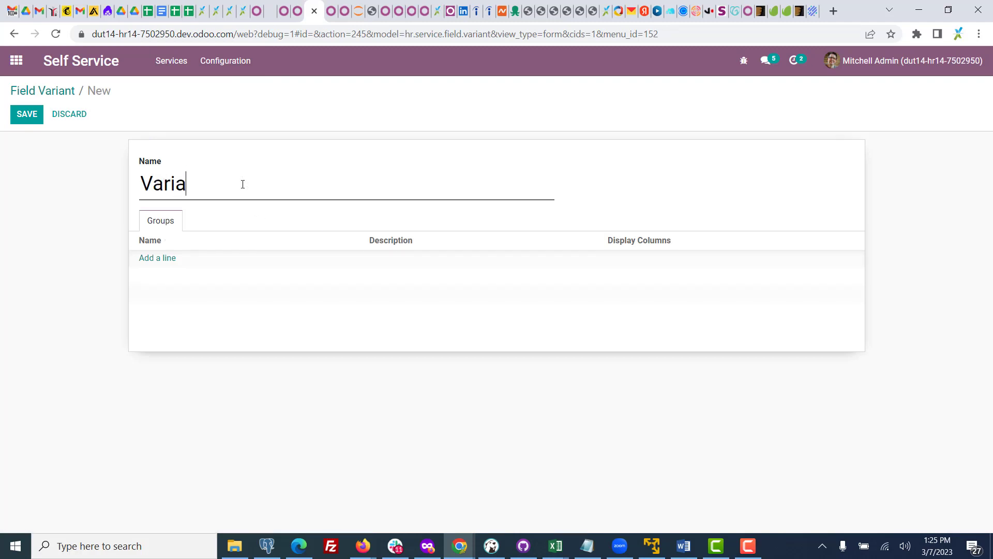
type("nt Group 01")
Check the existing job position request forms, and add a group line named Position Request with 6 Col display columns
left_click(157, 258)
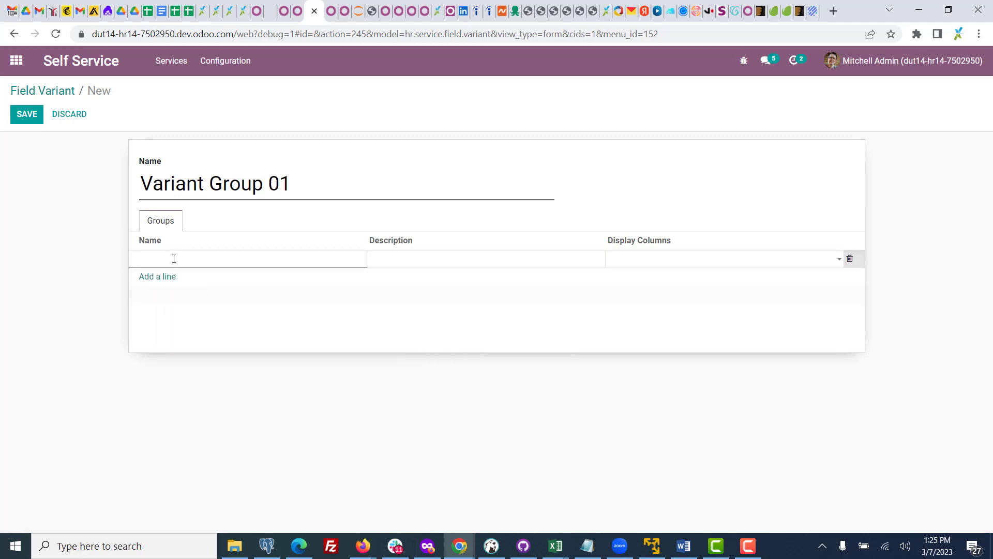
left_click(297, 10)
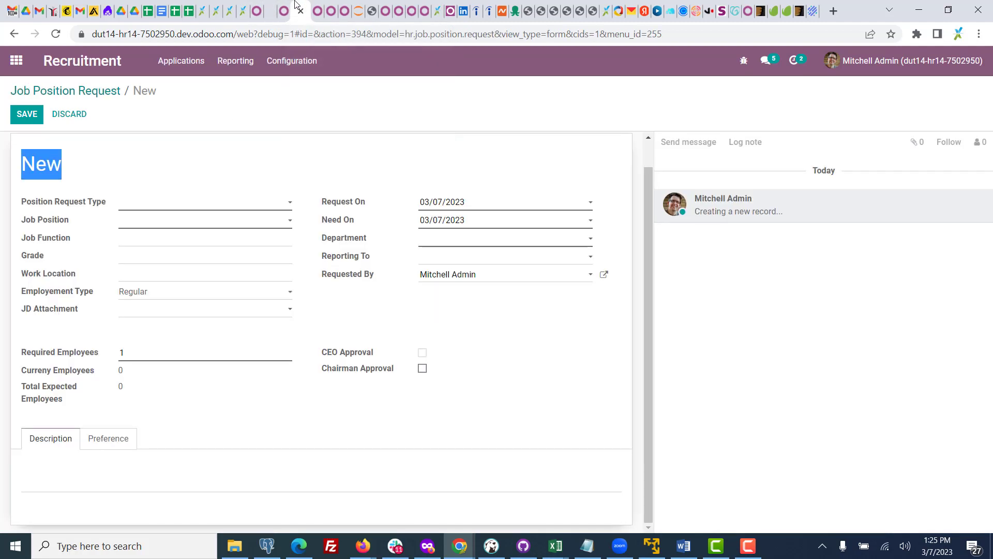
left_click(324, 10)
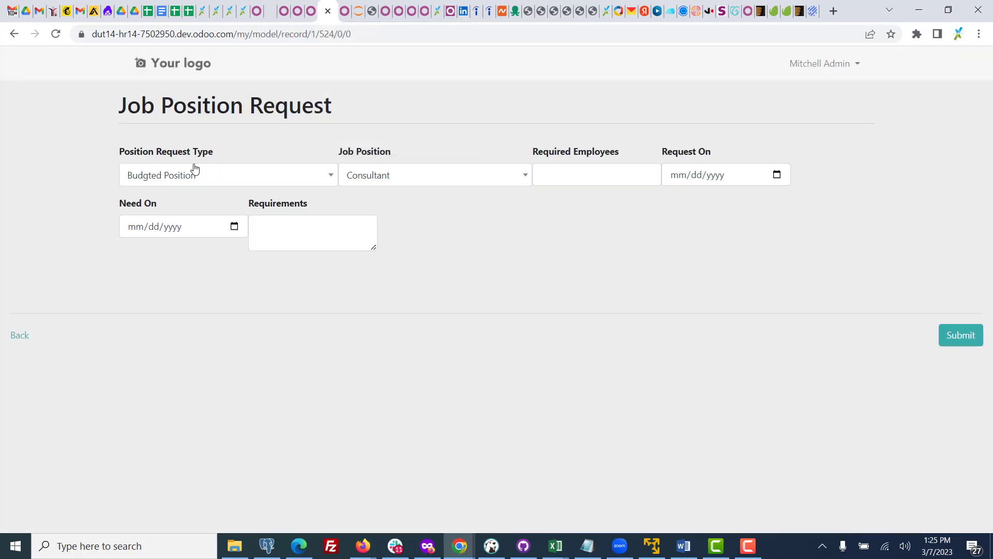
left_click(298, 11)
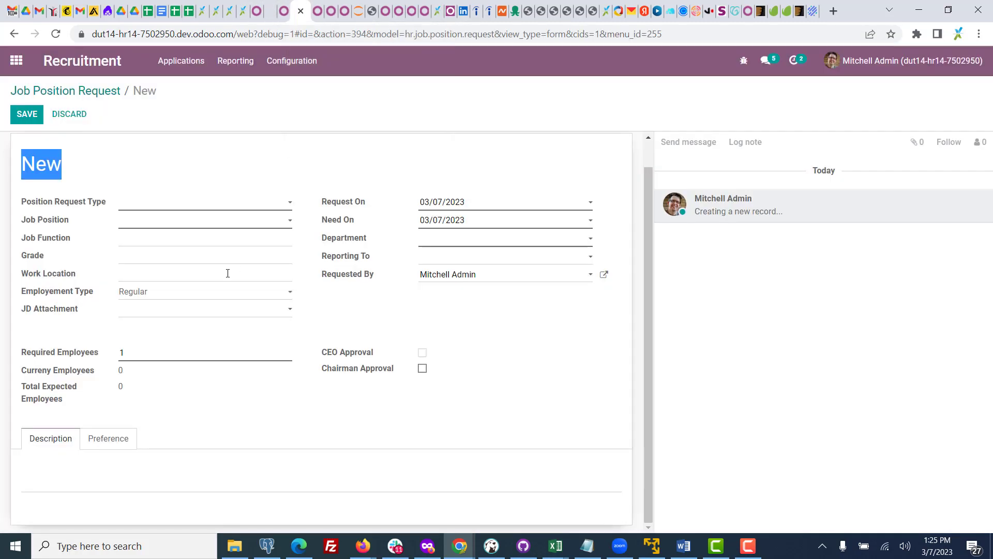
left_click(319, 10)
type("Position Request")
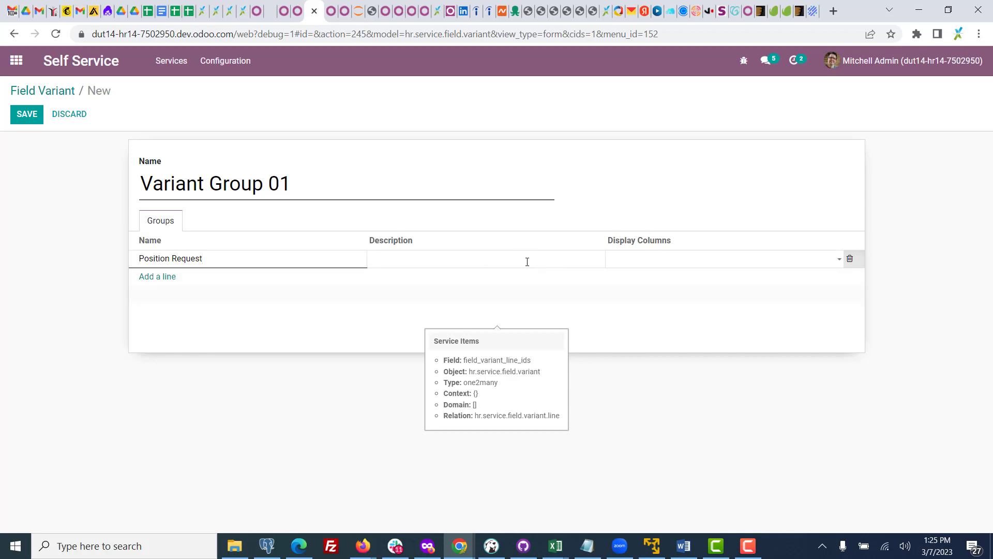
left_click(528, 261)
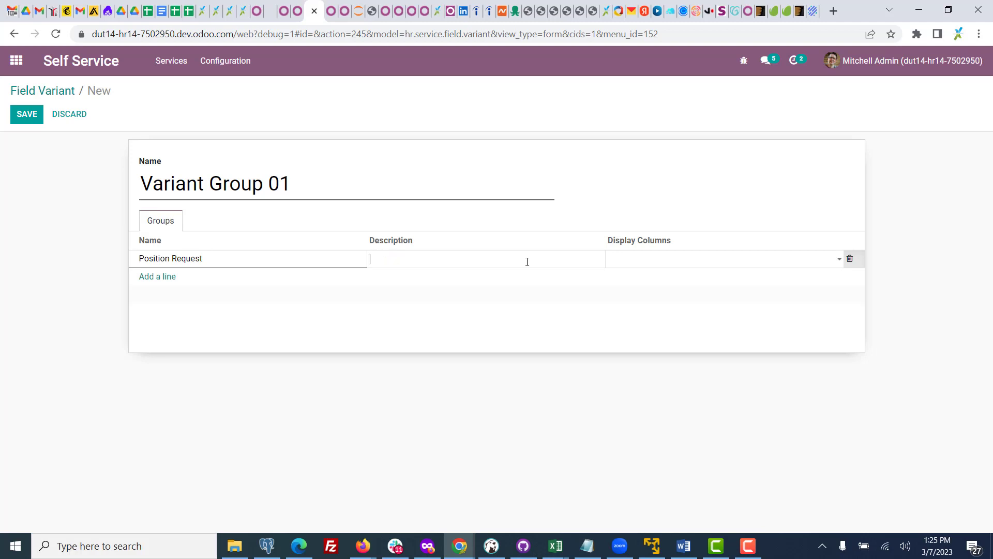
left_click(671, 263)
left_click(642, 283)
Add a second group line named Position Detail and rename the first group to Basic
left_click(160, 278)
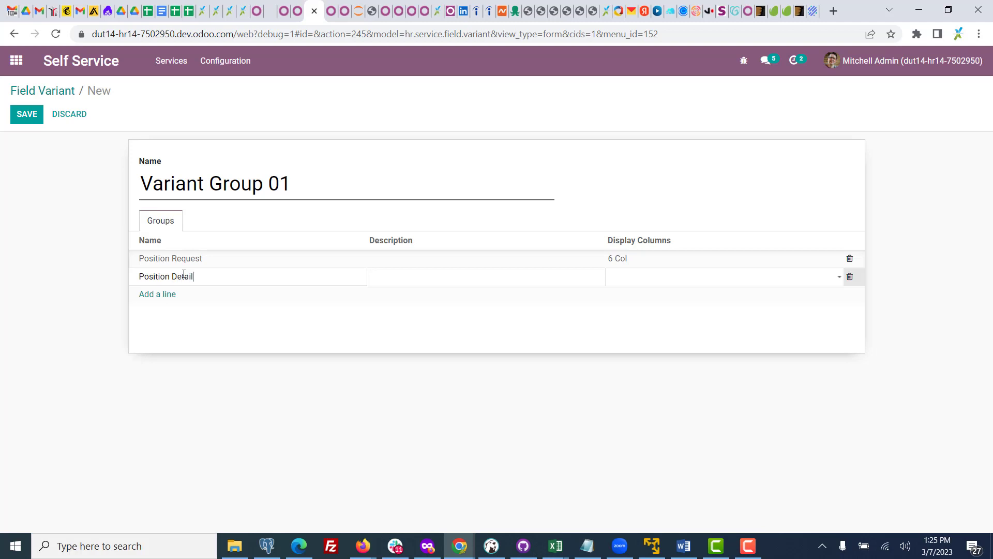
left_click(235, 266)
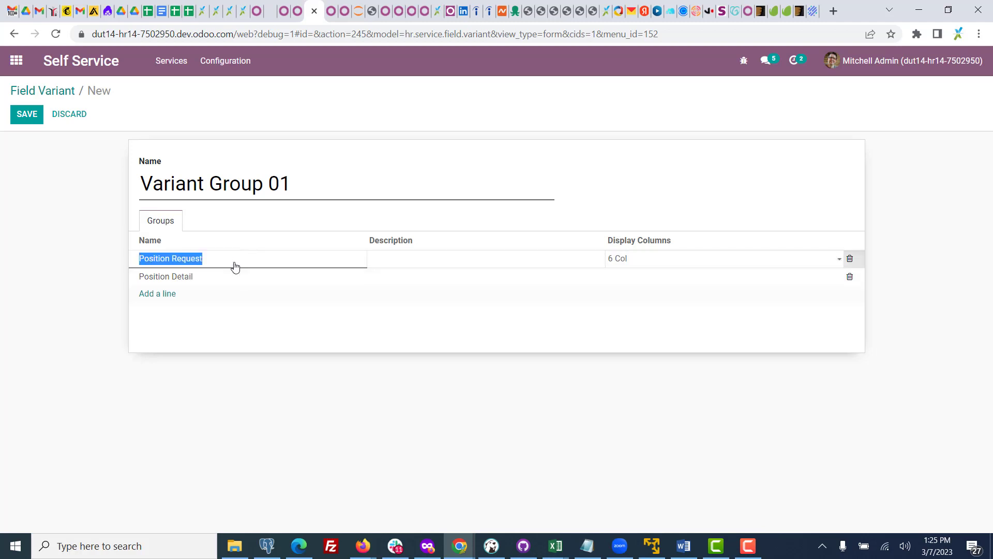
type("Basic")
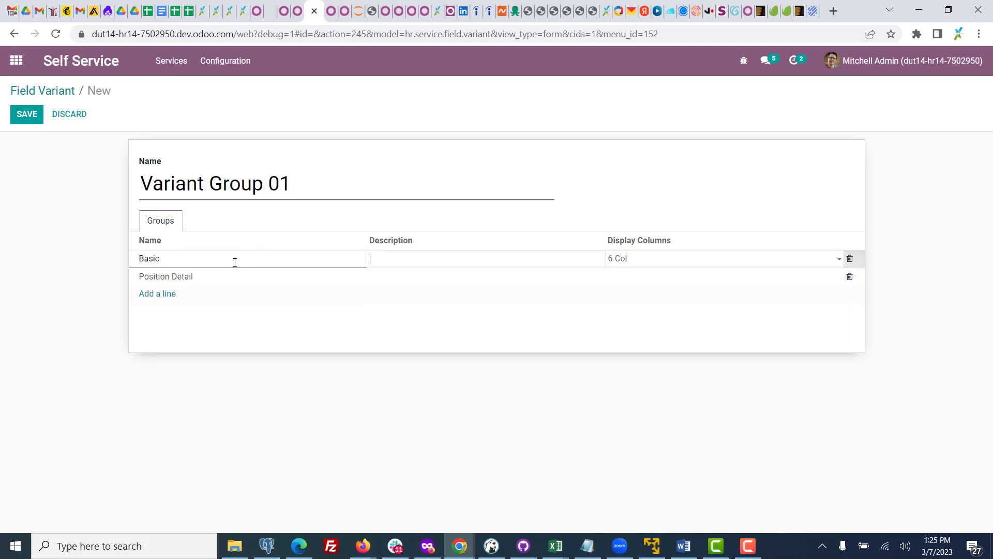
Rename the second group to Detail and set its display columns to 6 Col
key("Return")
type("D")
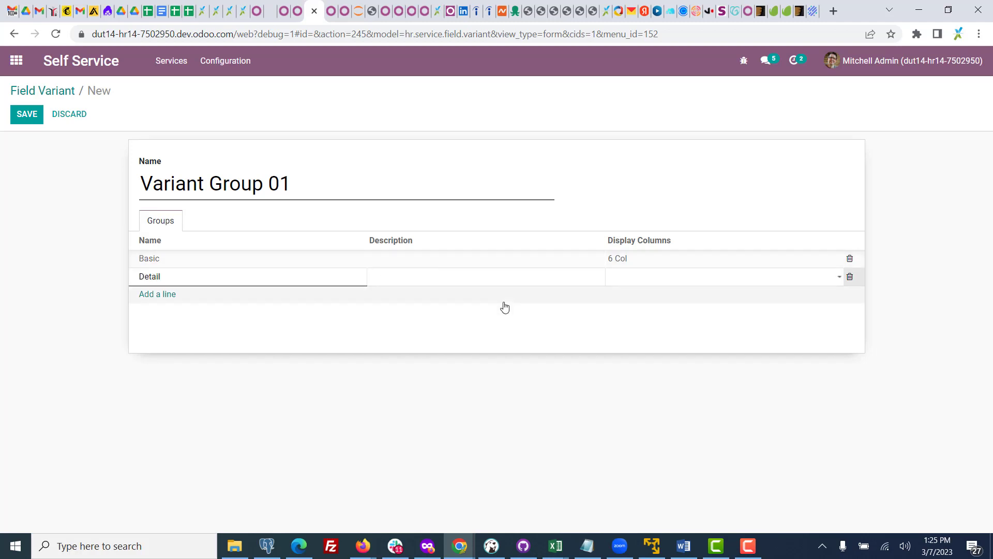
left_click(624, 280)
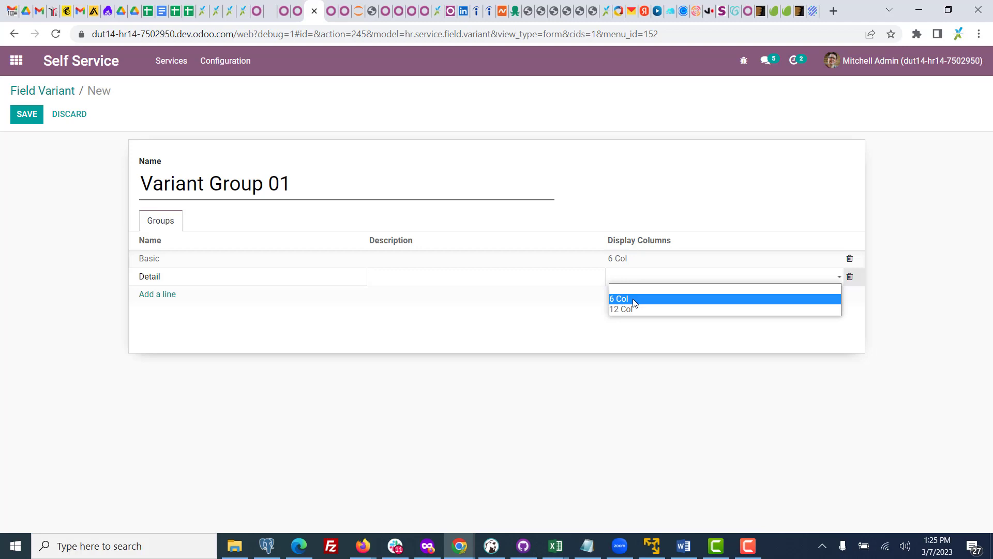
left_click(635, 300)
Add a third group named Remarks with 12 Col display columns, and save the field variant
left_click(169, 295)
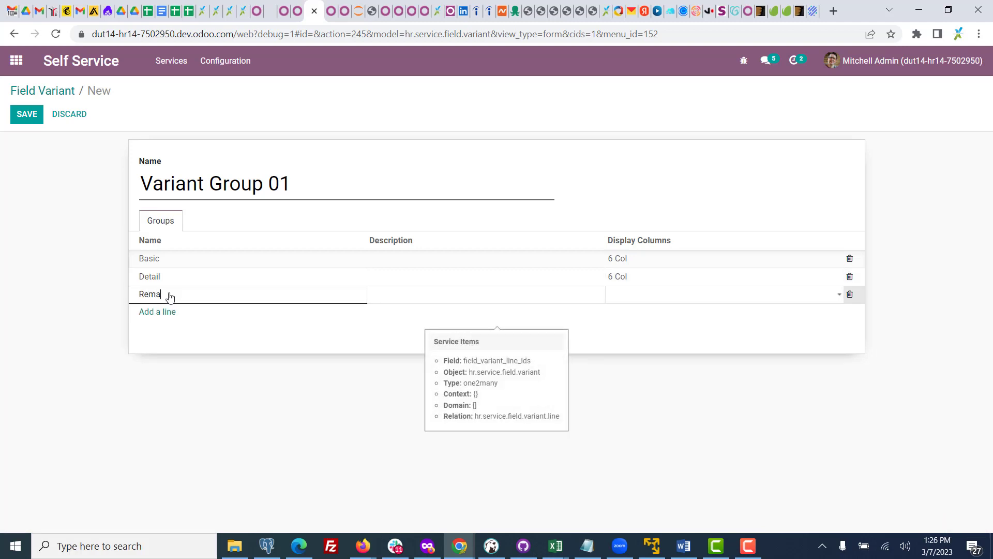
key("Return")
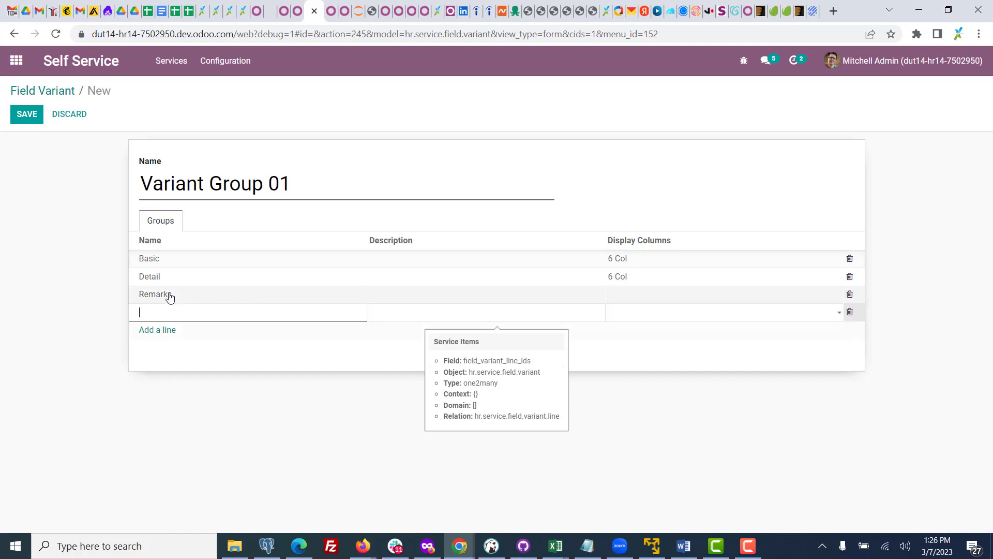
left_click(620, 302)
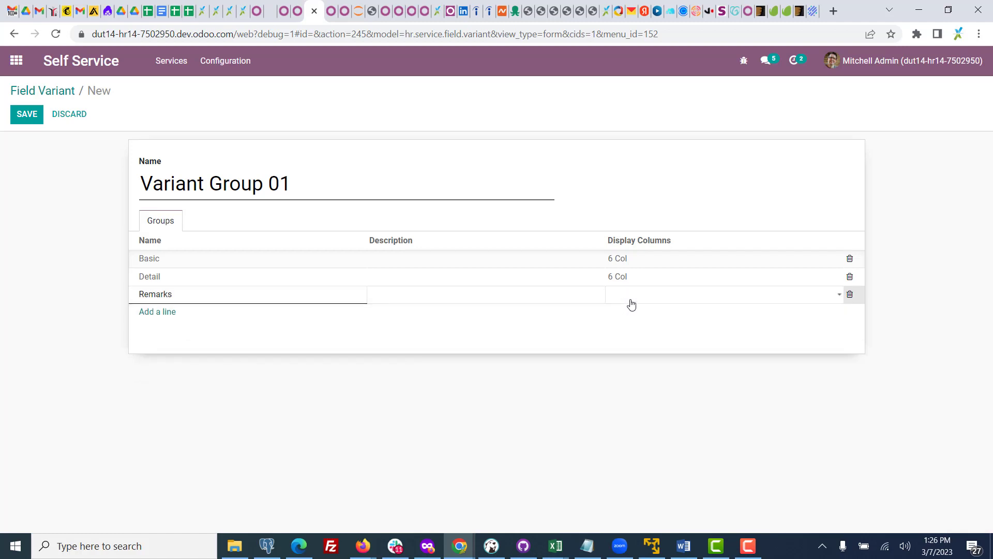
left_click(629, 302)
left_click(624, 326)
left_click(27, 120)
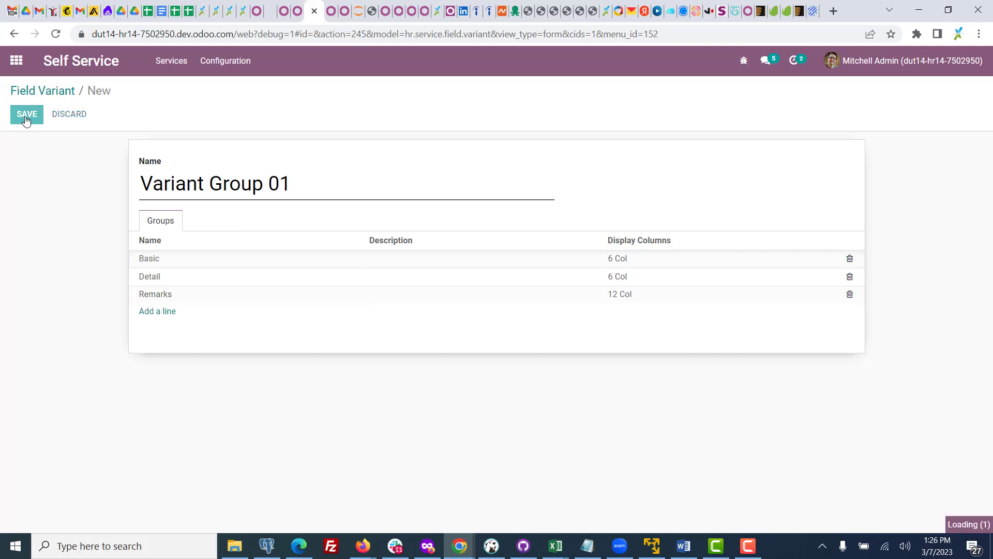
Open the Job Position Request service for editing and move the Reference line to the first place among its service item fields
left_click(168, 63)
left_click(170, 89)
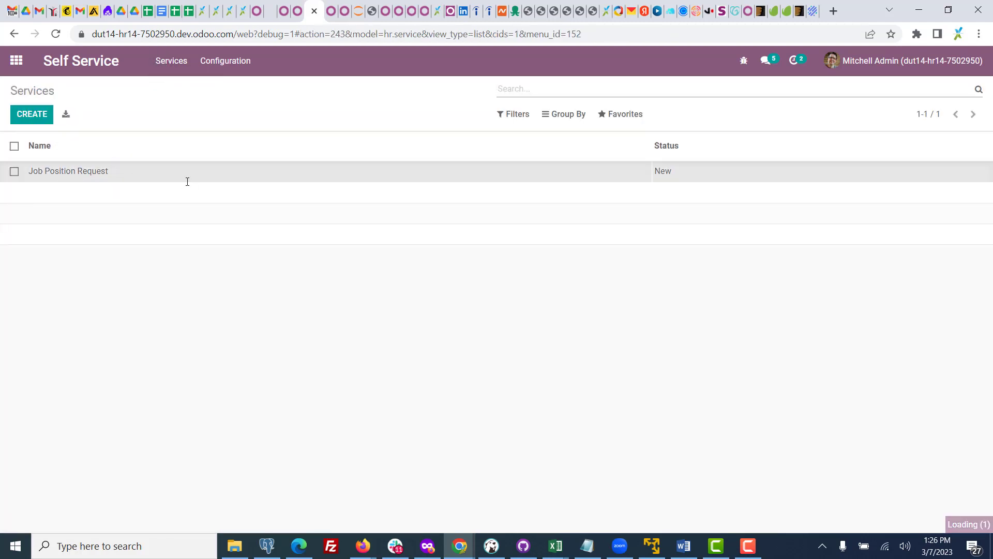
left_click(185, 173)
left_click(30, 124)
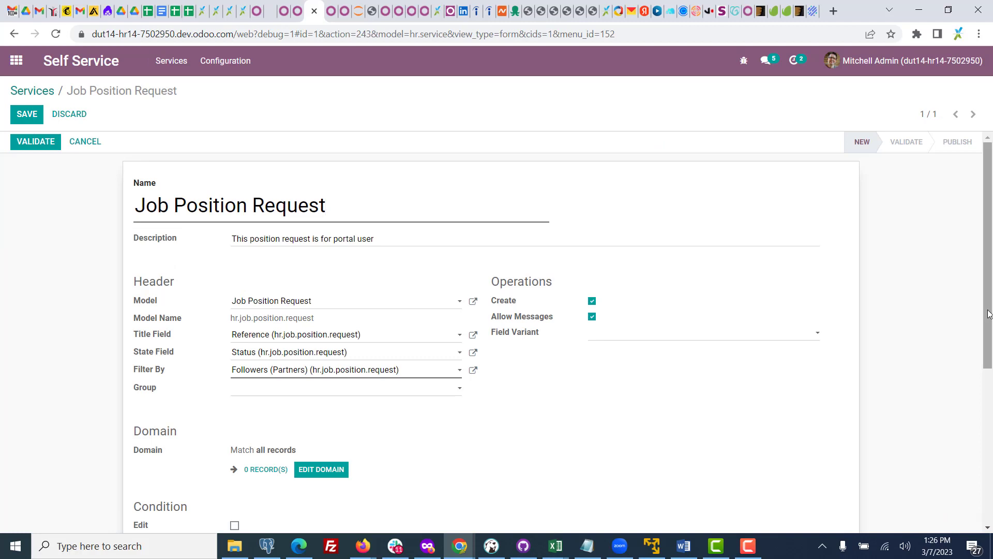
left_click_drag(990, 313, 991, 518)
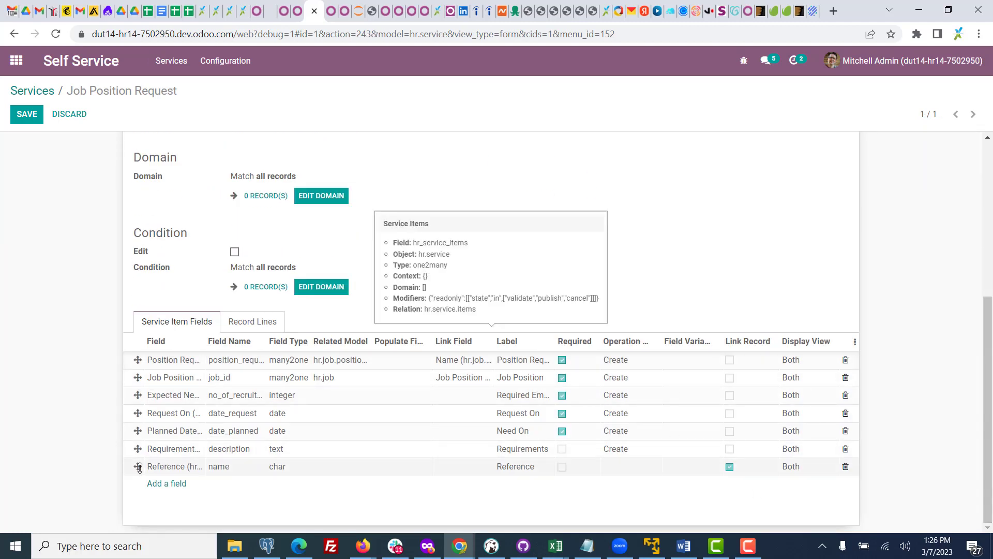
left_click_drag(139, 467, 136, 357)
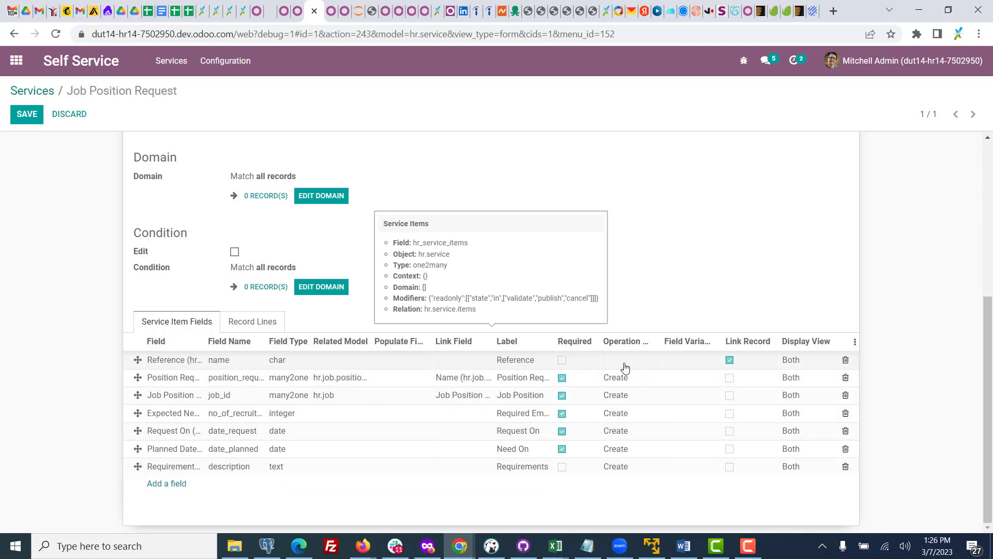
Try to choose a field variant group for the Reference and Position Request Type lines
left_click(696, 362)
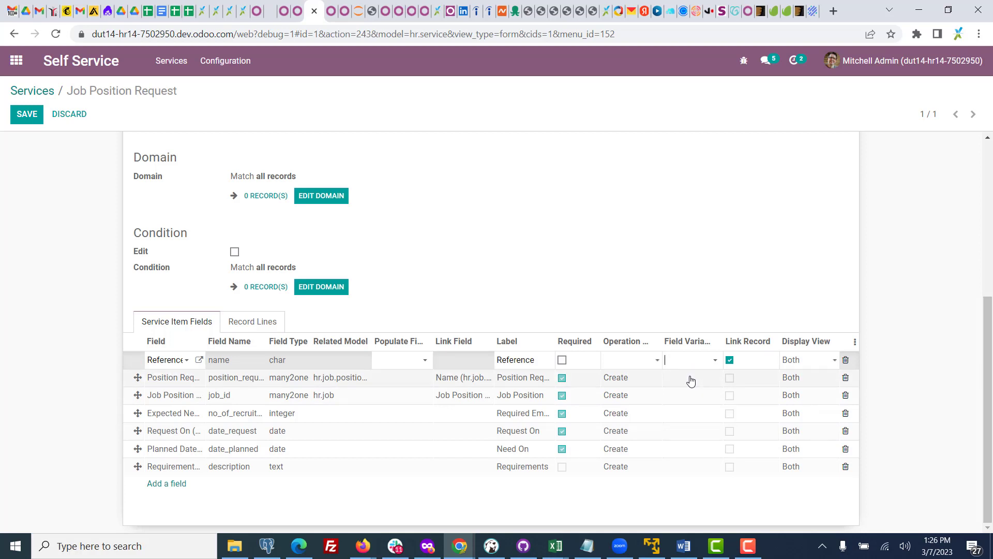
left_click(691, 381)
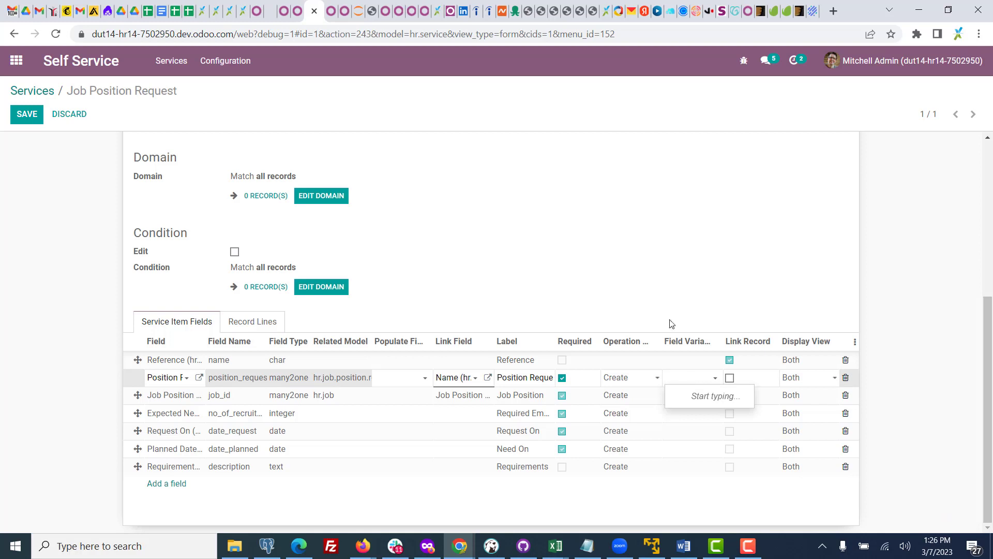
left_click(598, 230)
Save the new line order, set the service's Field Variant to Variant Group 01, and save the service
left_click(27, 115)
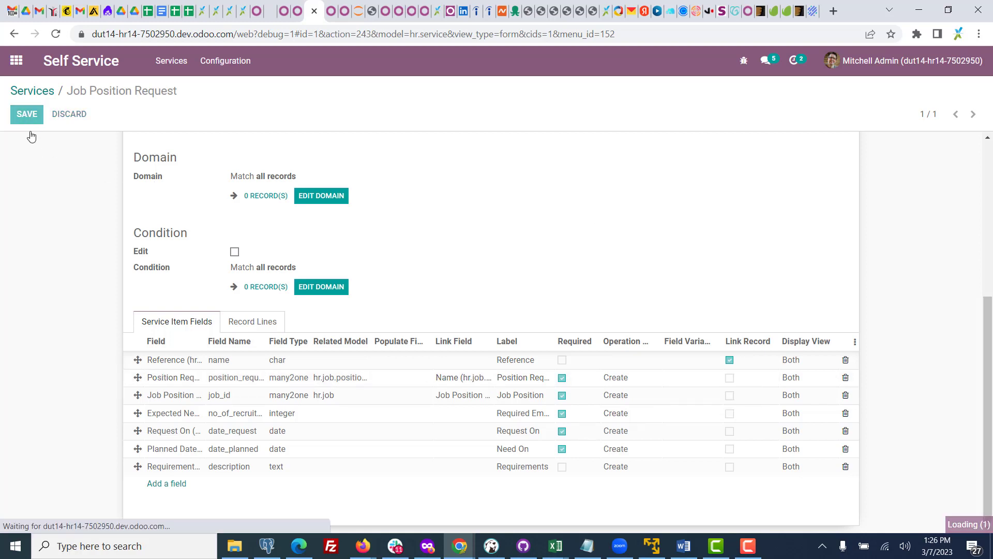
left_click(458, 380)
left_click(668, 335)
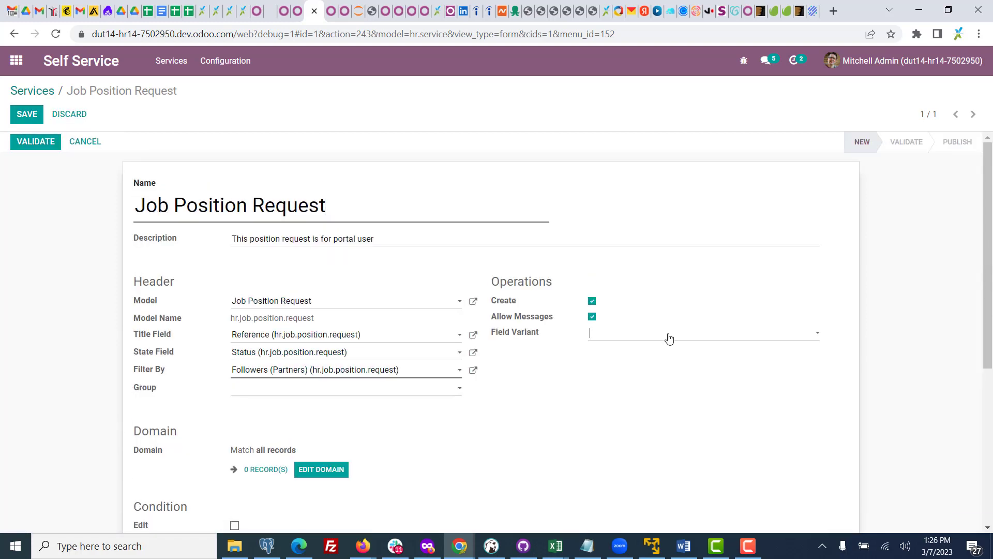
left_click(674, 352)
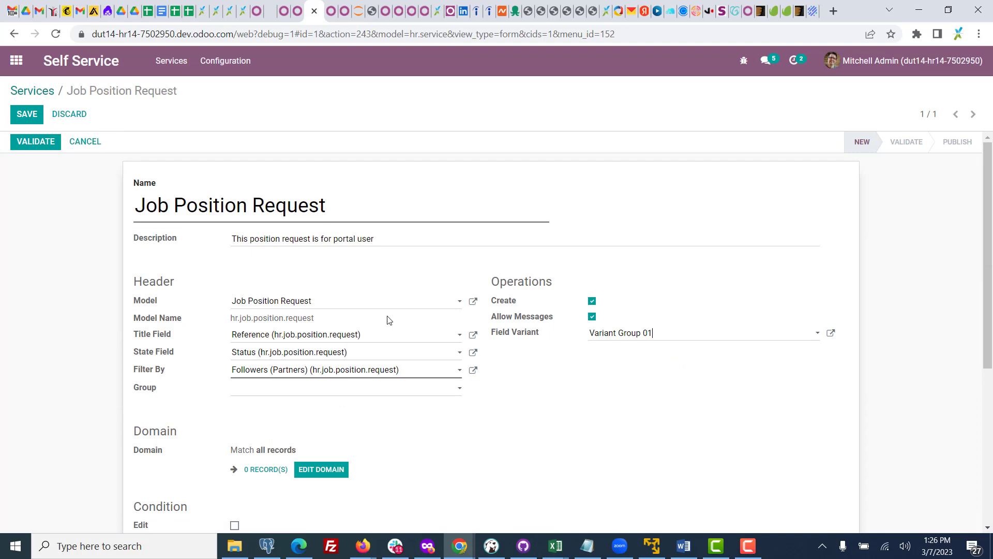
left_click(27, 114)
Reopen the service for editing and assign the Basic group to the Position Request Type, Job Position and Required Employees lines
left_click(27, 113)
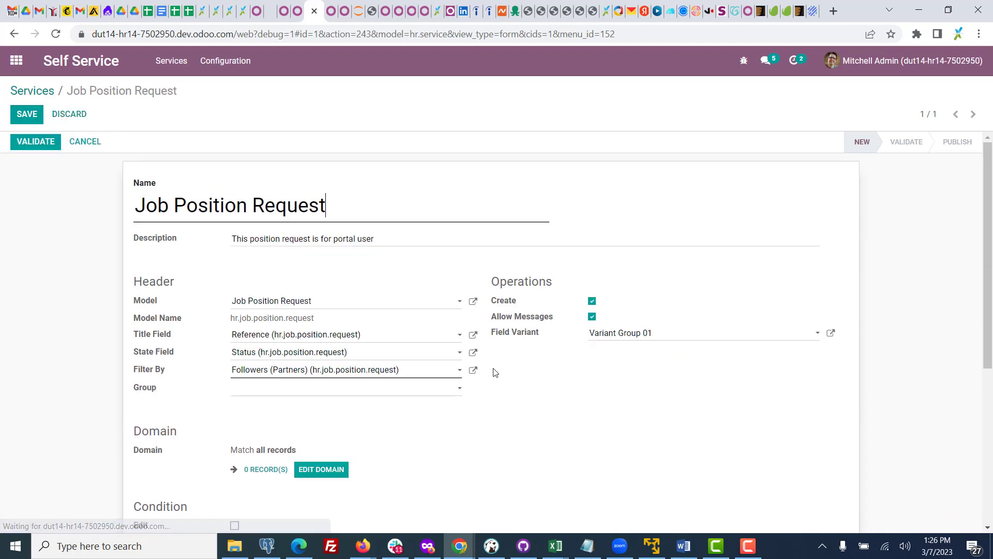
scroll(991, 242, "down", 5)
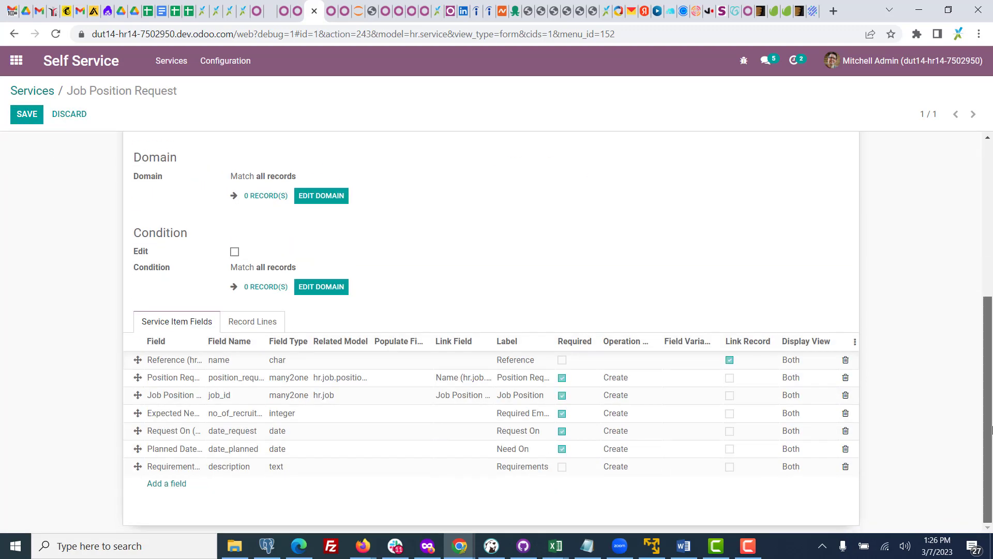
left_click(702, 383)
left_click(702, 383)
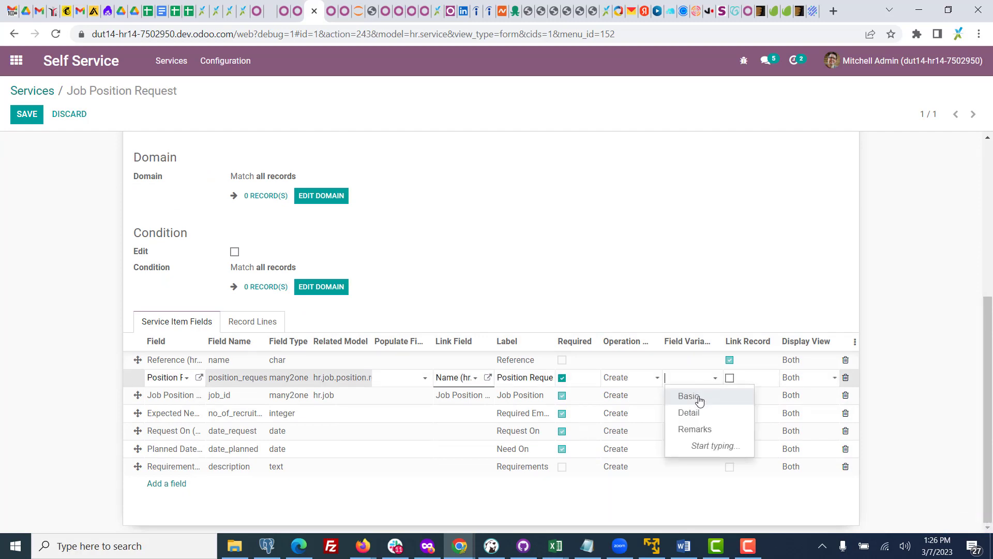
left_click(689, 397)
left_click(686, 398)
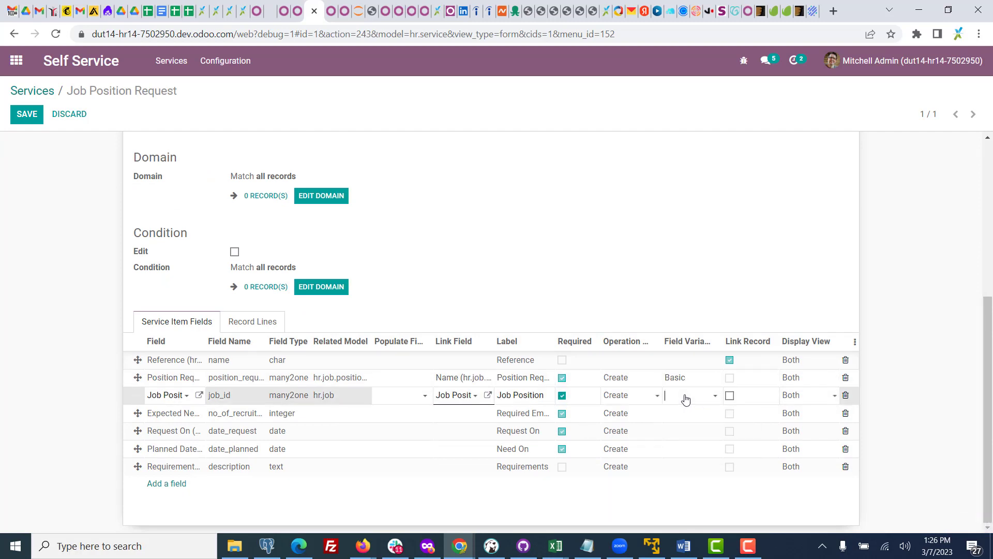
left_click(684, 399)
left_click(684, 413)
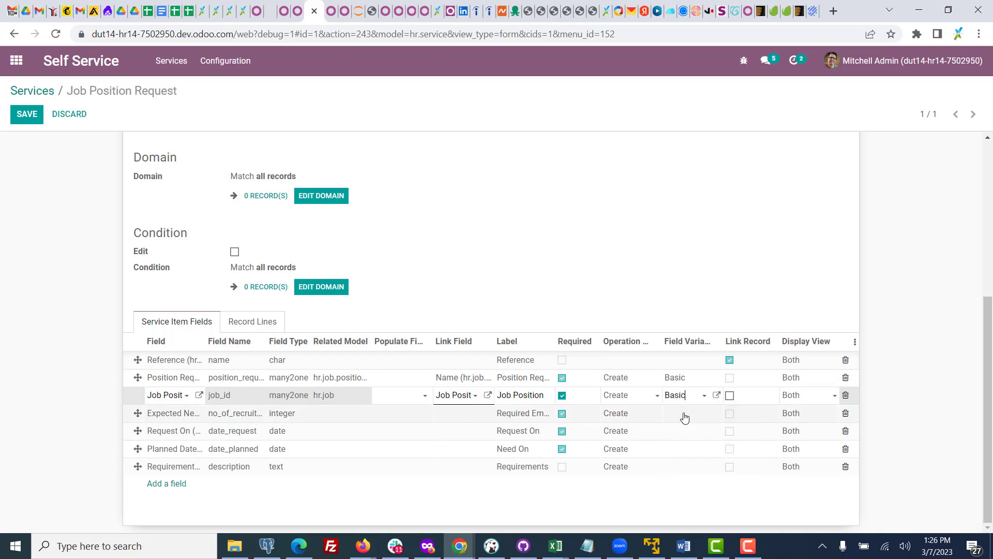
left_click(684, 417)
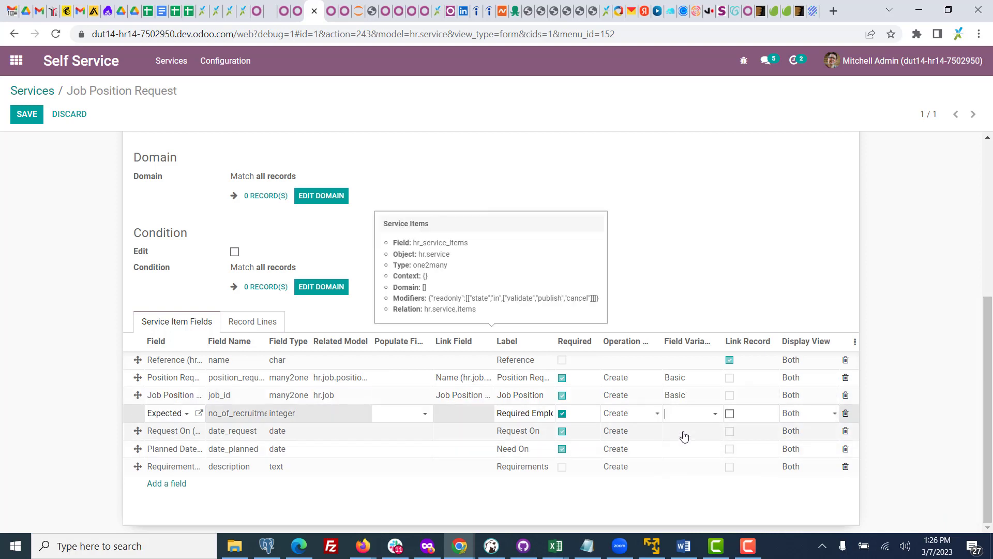
left_click(684, 414)
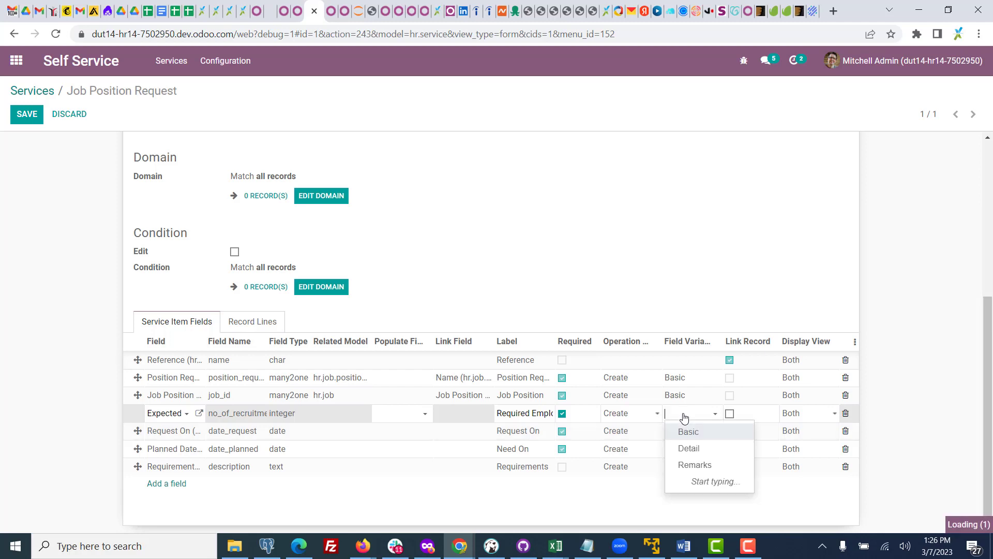
left_click(685, 432)
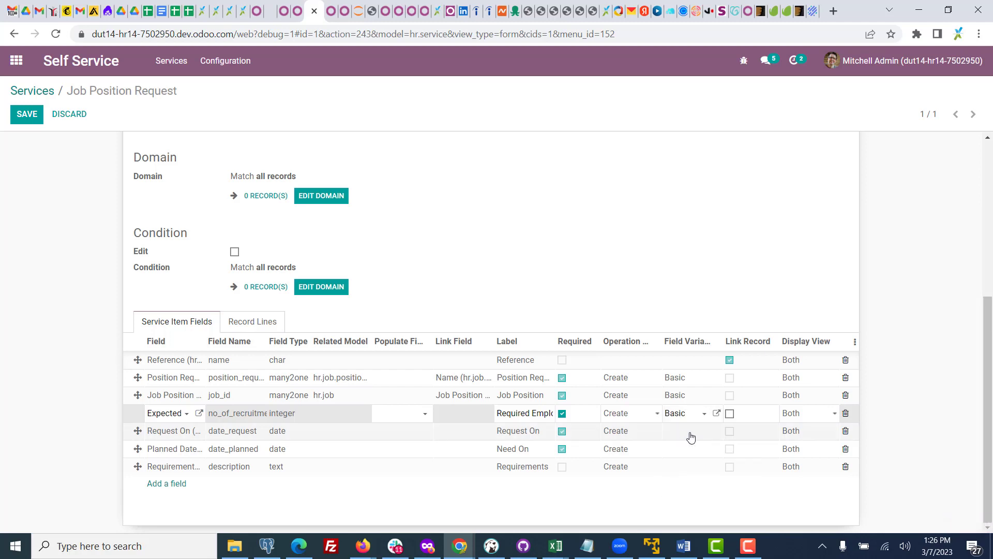
Assign the Detail group to the Request On and Need On lines
left_click(688, 437)
left_click(687, 437)
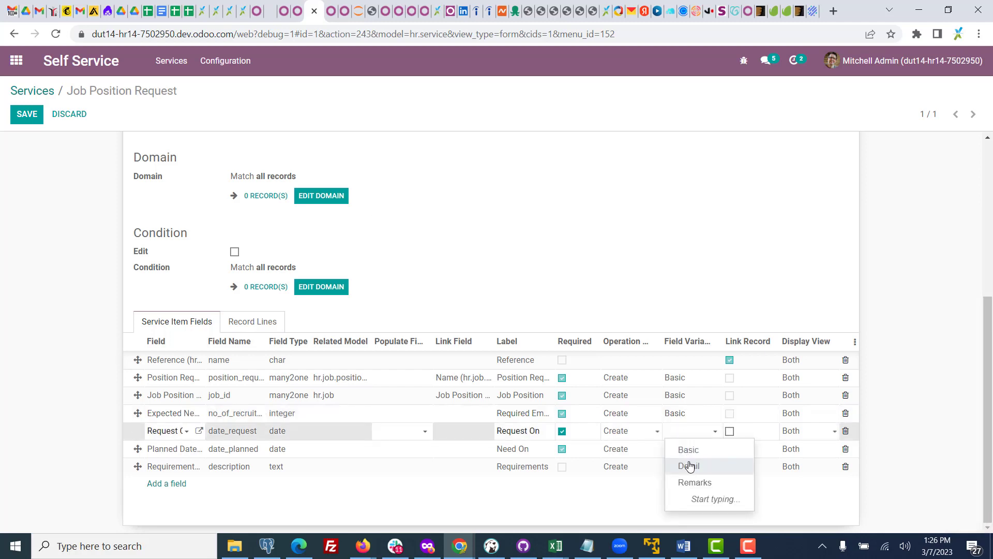
left_click(689, 465)
left_click(686, 451)
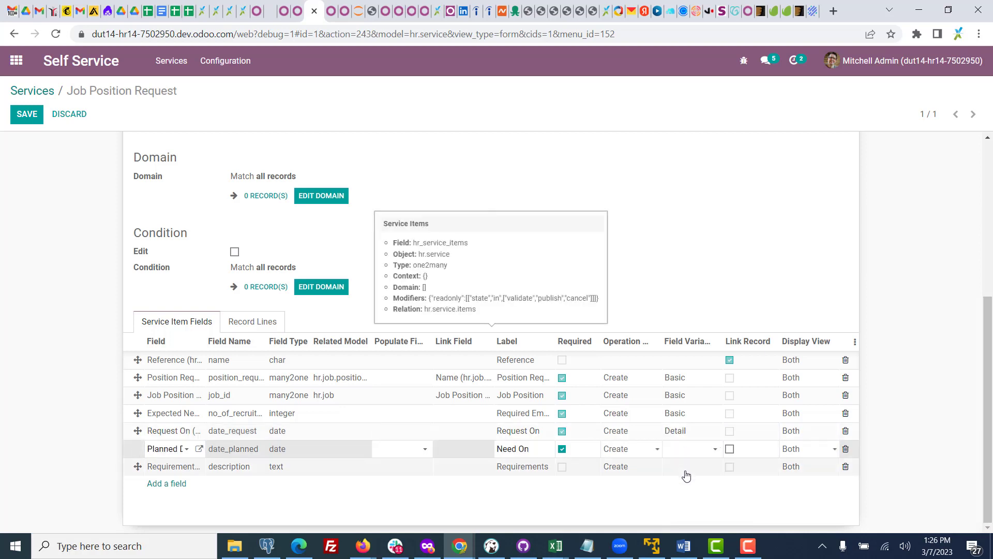
left_click(684, 454)
left_click(688, 483)
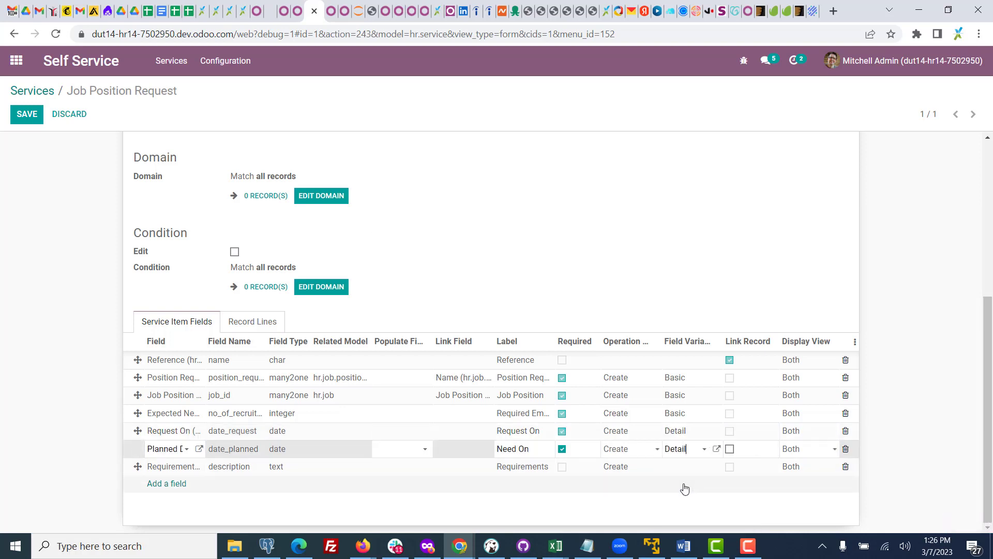
Assign the Remarks group to the Requirements line and save the service
left_click(682, 470)
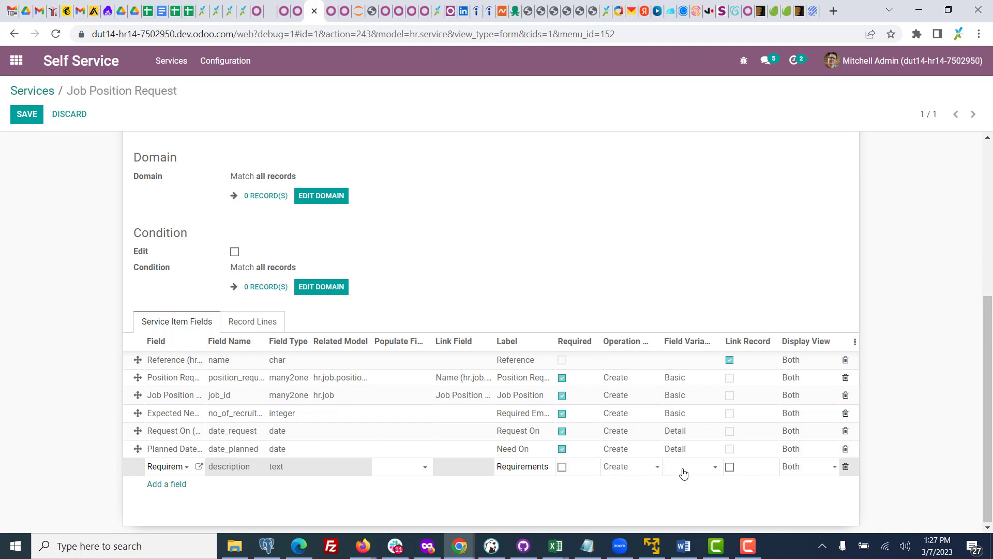
left_click(683, 474)
left_click(683, 433)
left_click(33, 122)
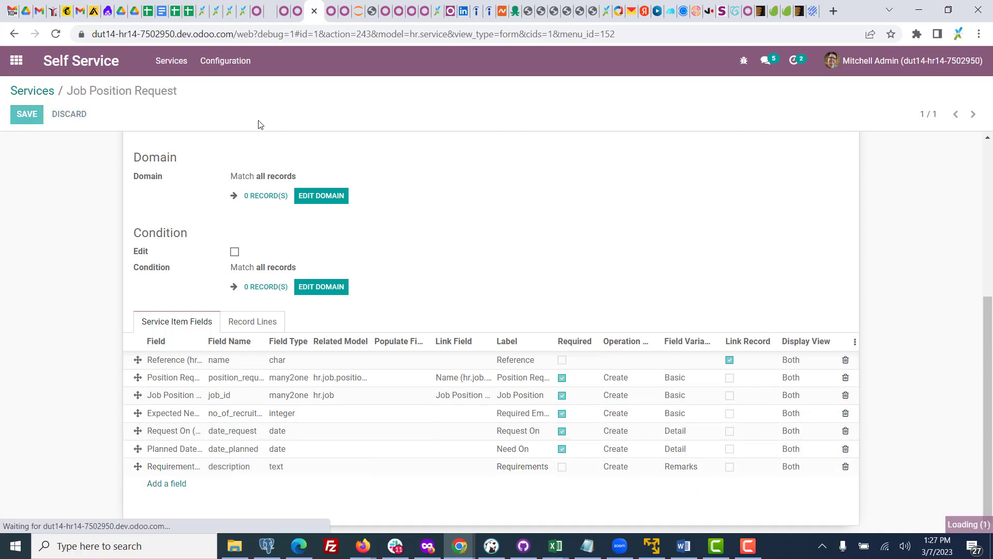
Reload the portal's Job Position Request form and examine the error traceback for the field that causes it
left_click(332, 8)
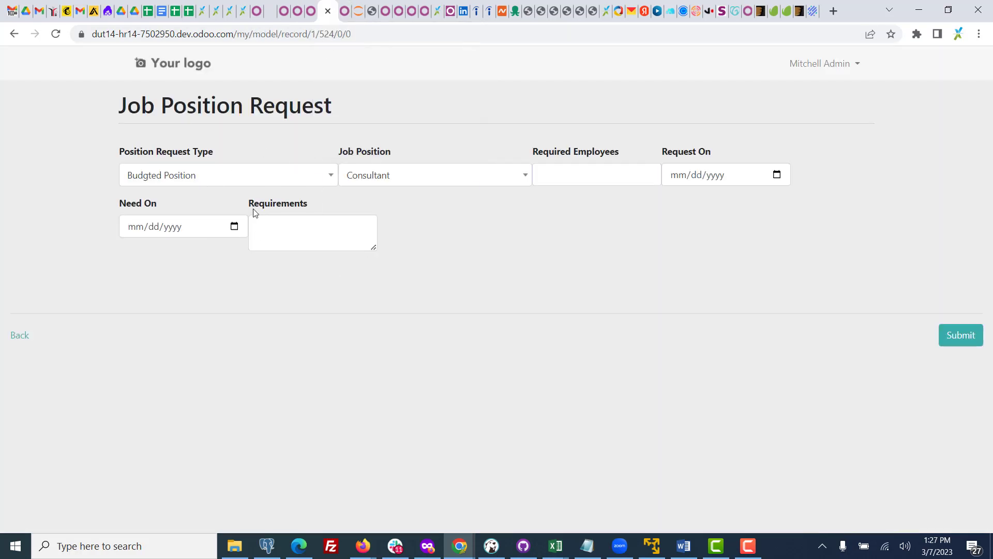
left_click(55, 34)
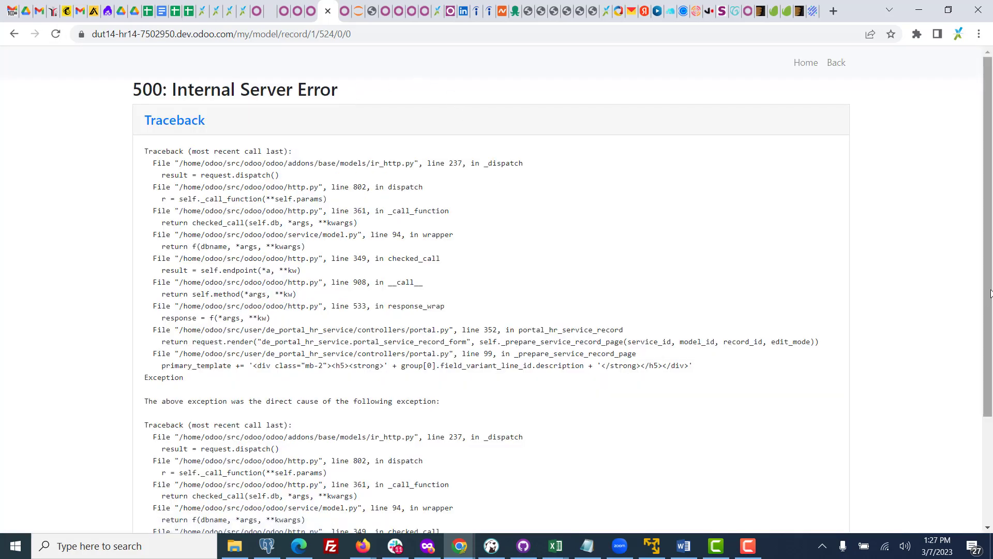
scroll(532, 251, "down", 2)
scroll(491, 288, "down", 2)
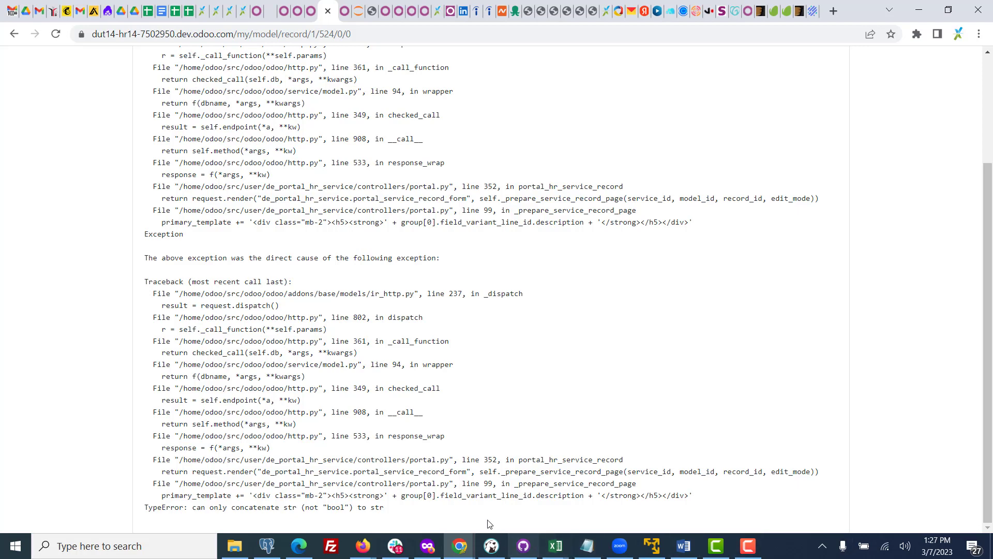
double_click(483, 497)
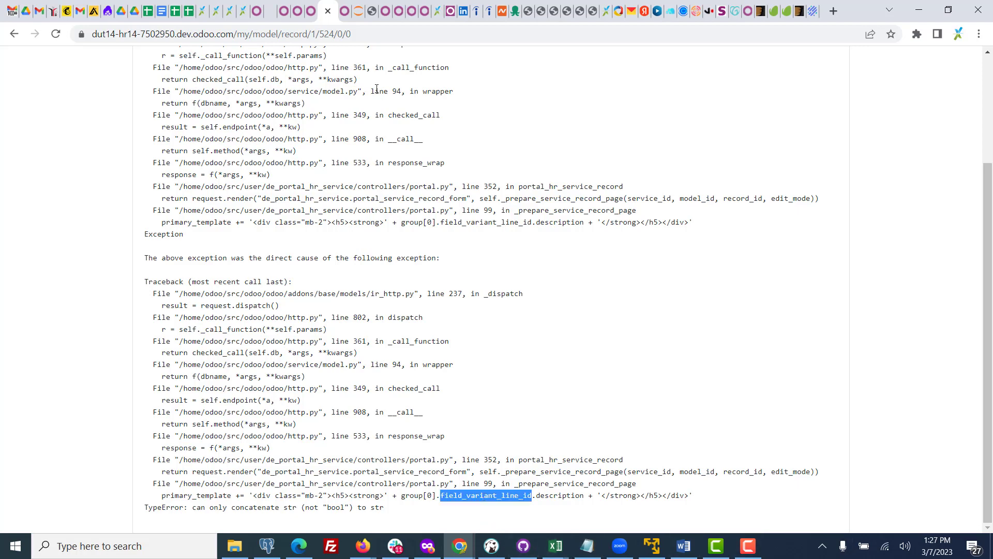
Open the service's field variant, Variant Group 01, for editing and set the Basic group's description to Basic
left_click(344, 11)
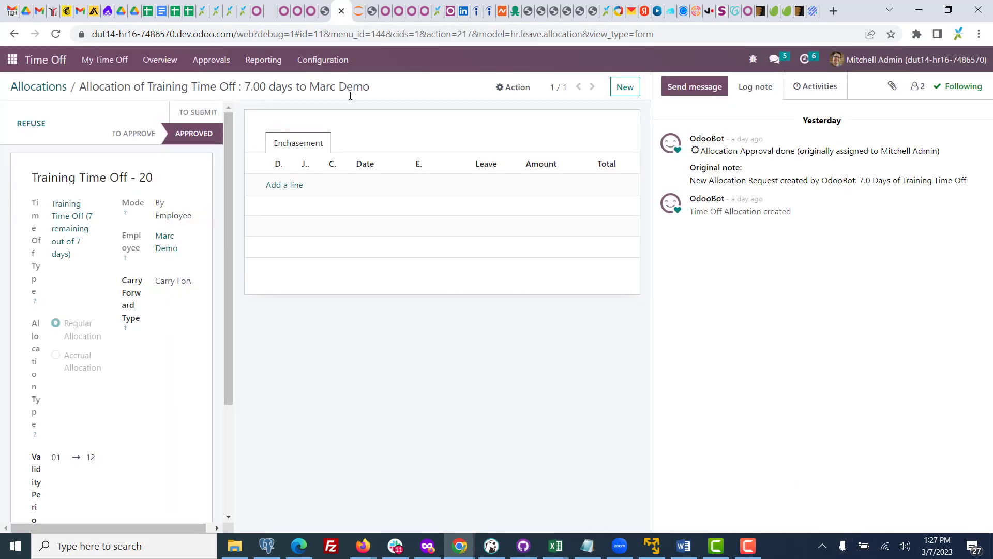
left_click(323, 7)
left_click(312, 7)
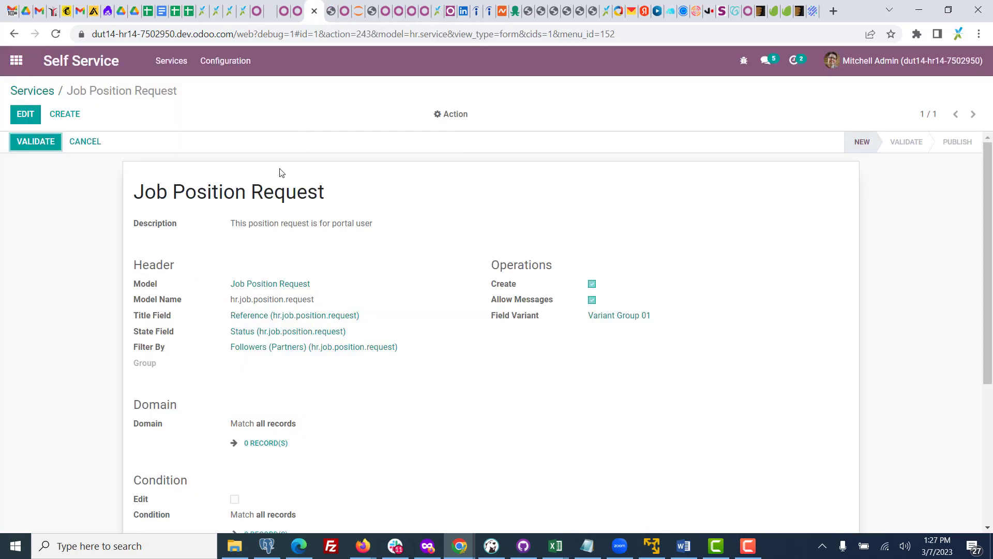
left_click(609, 316)
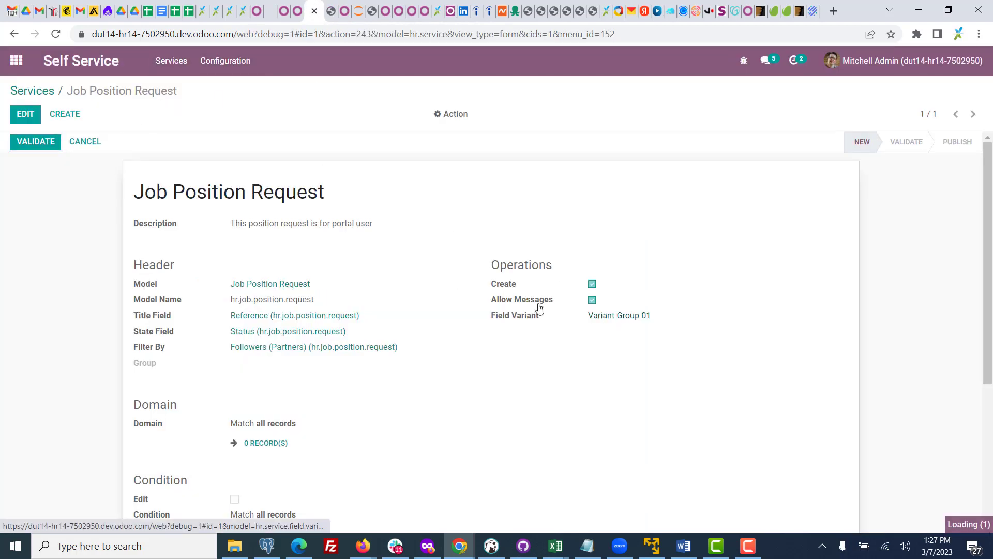
left_click(26, 115)
left_click(336, 265)
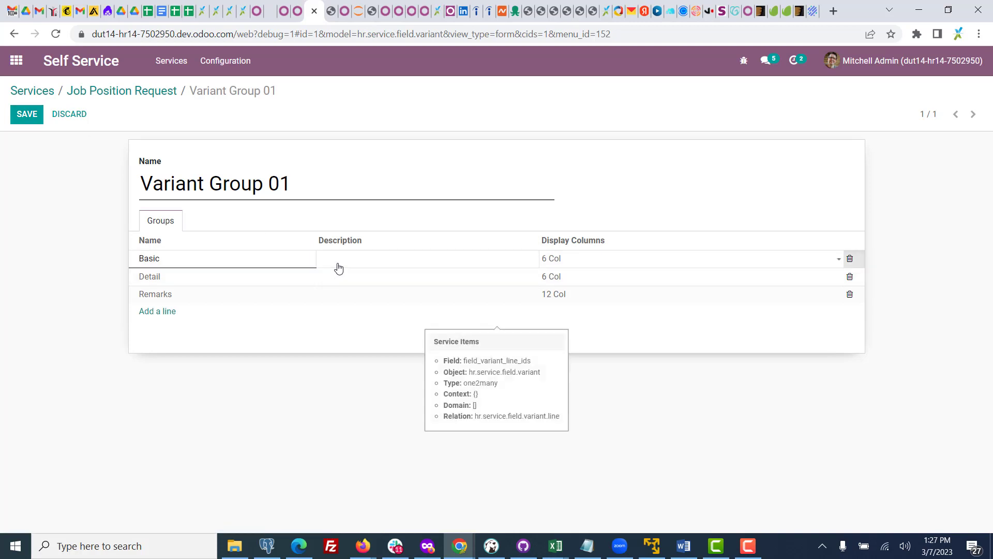
type("Basic")
key("Return")
Rename the Detail group as Dates and set its description to Dates
key("Tab")
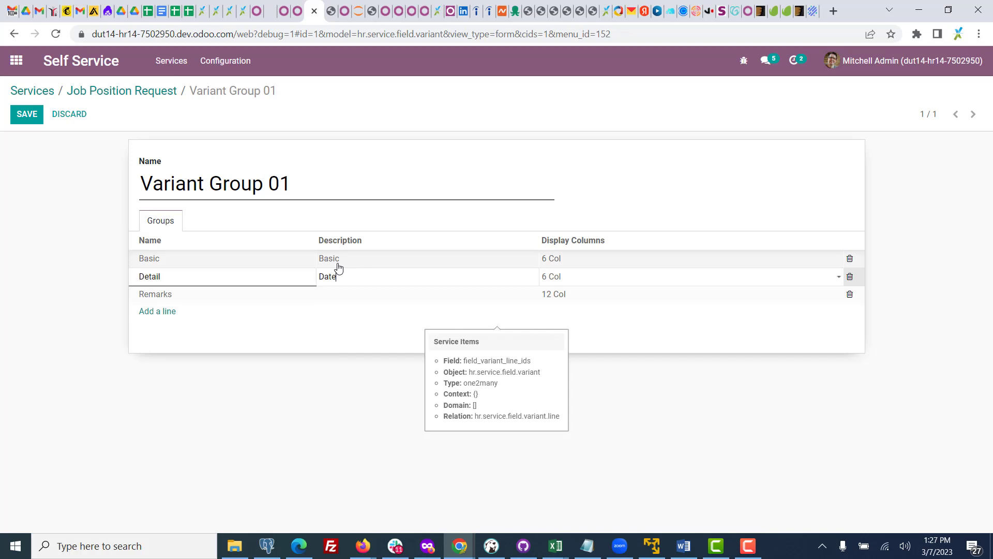
double_click(268, 280)
type("Dates")
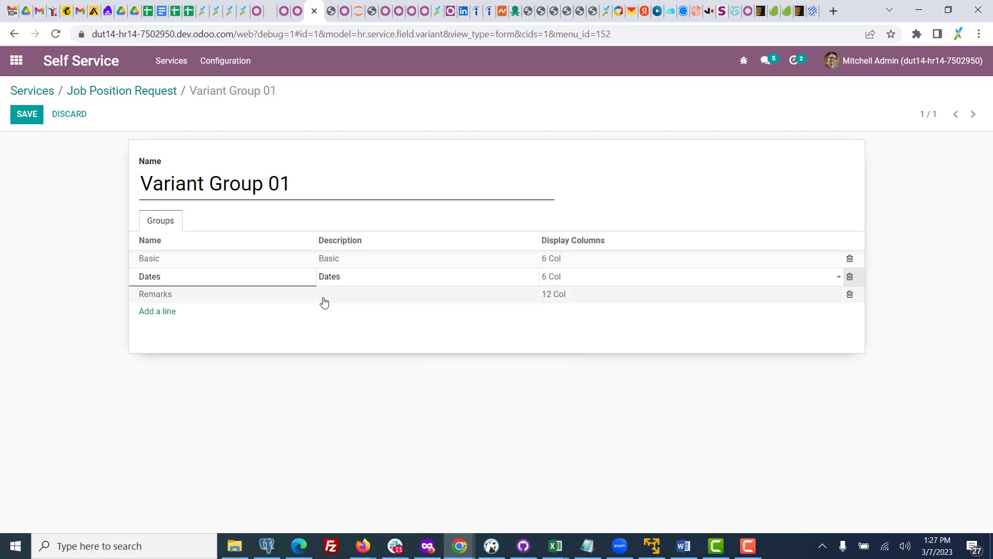
Set the Remarks group's description to Requirements and save the field variant
left_click(359, 298)
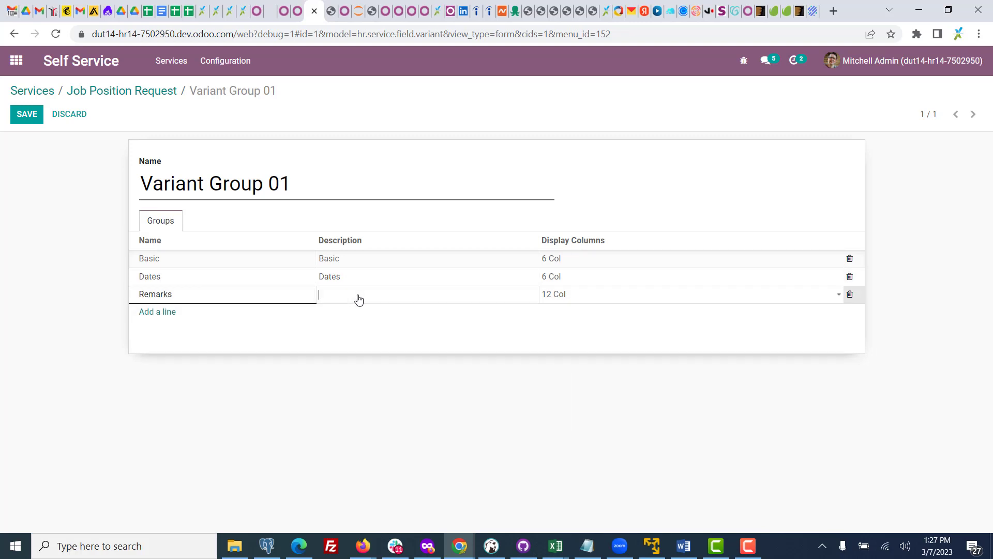
type("Requirements")
left_click(29, 115)
Reload the portal's Job Position Request form and examine how its fields are grouped and how wide each group is
left_click(331, 11)
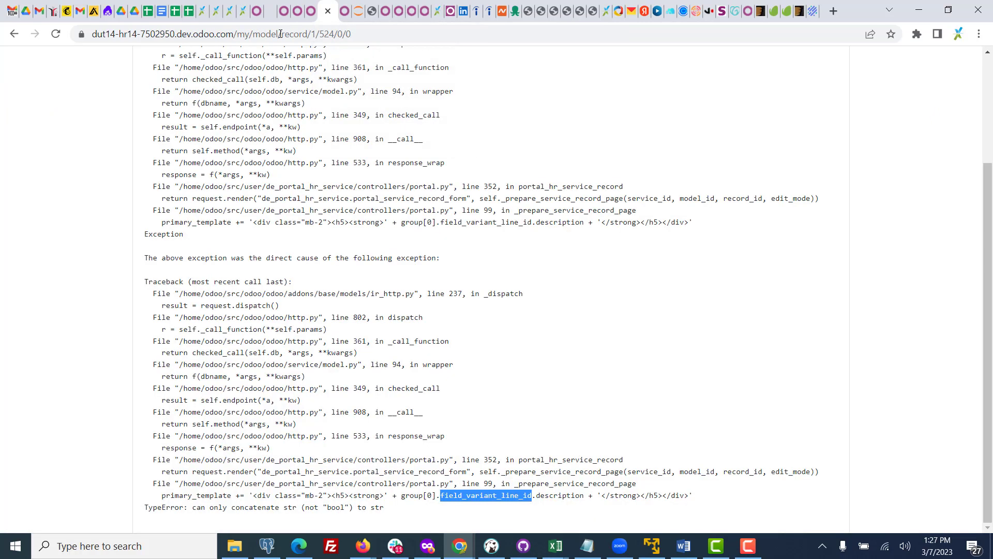
left_click(56, 34)
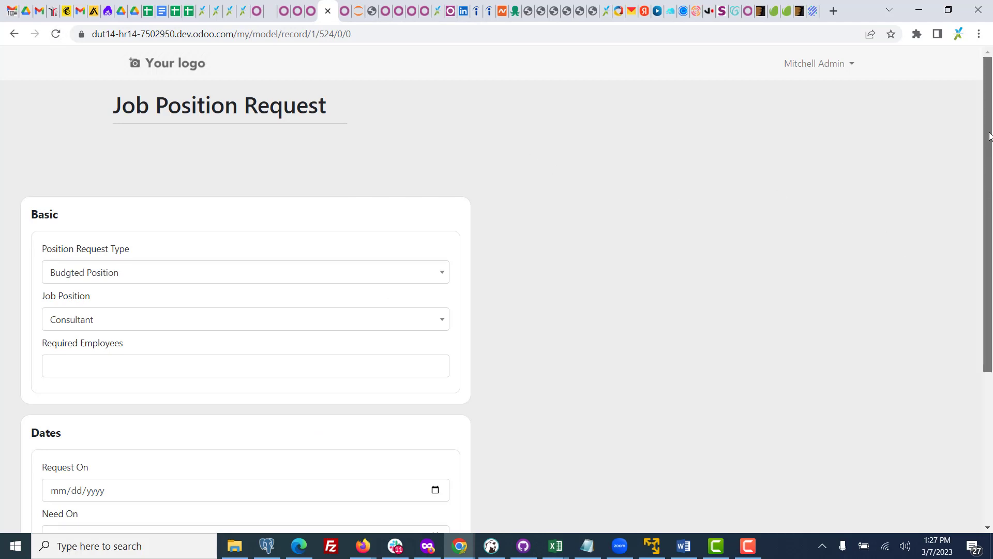
left_click(992, 375)
scroll(988, 362, "up", 5)
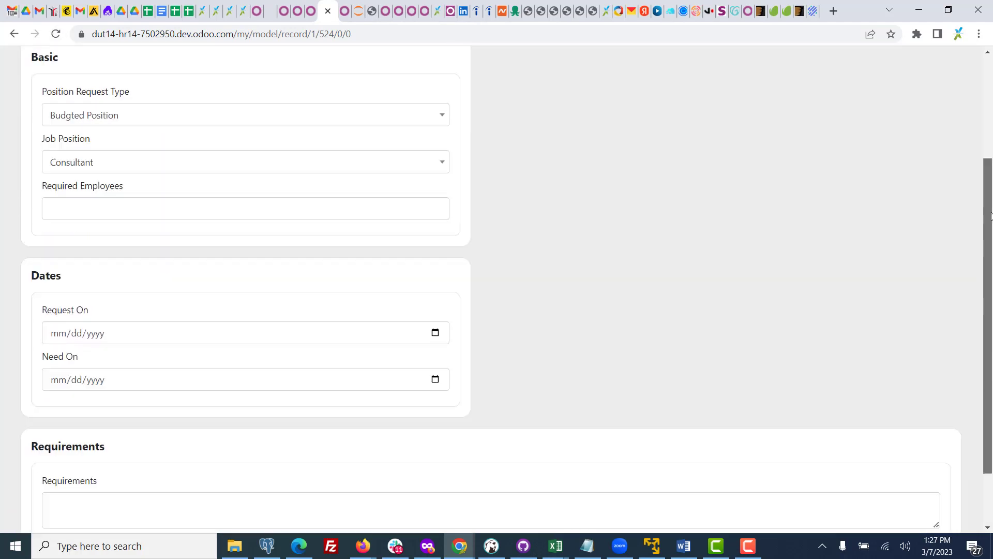
scroll(983, 310, "down", 4)
scroll(975, 229, "up", 3)
scroll(968, 259, "down", 1)
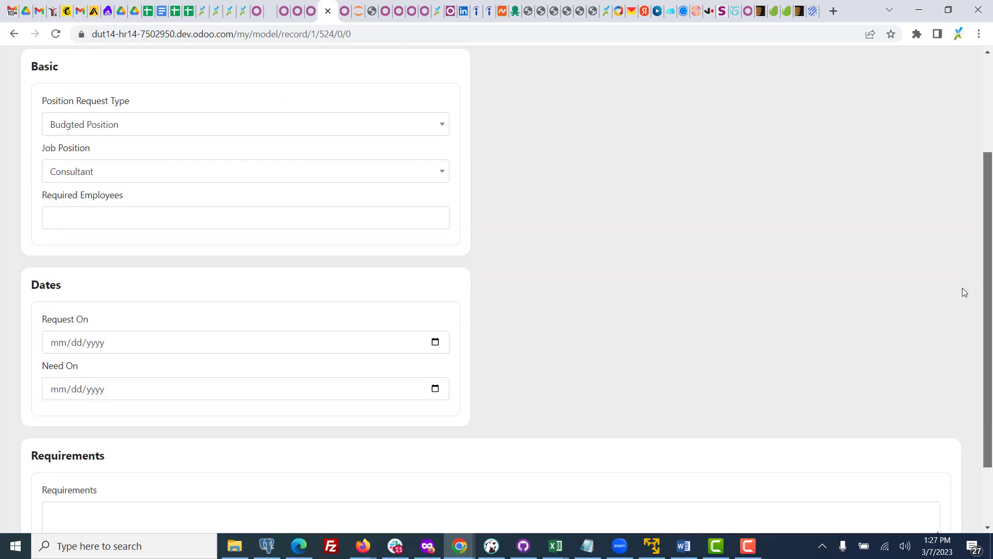
scroll(961, 222, "up", 3)
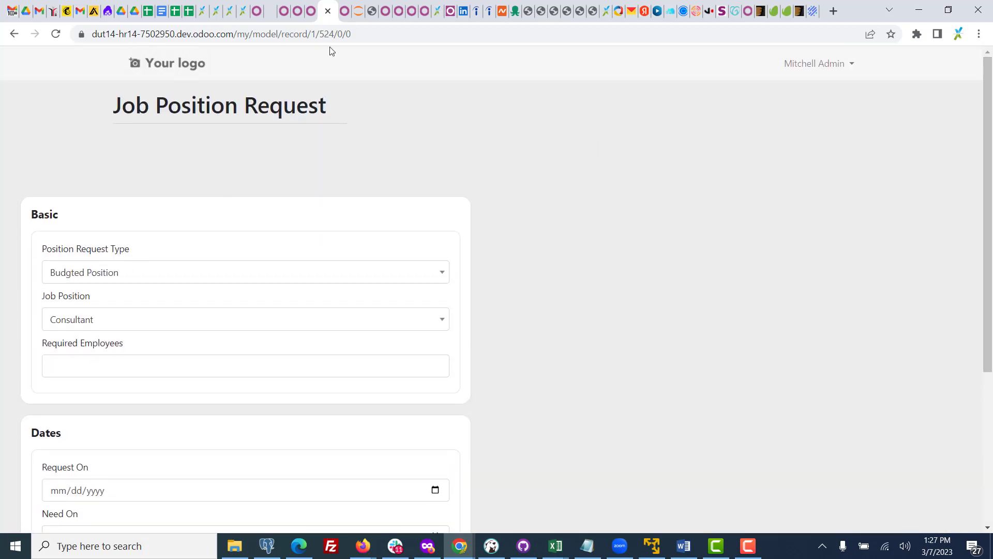
Set the Remarks group's display columns to 6 Col in Variant Group 01 and save the variant
left_click(328, 11)
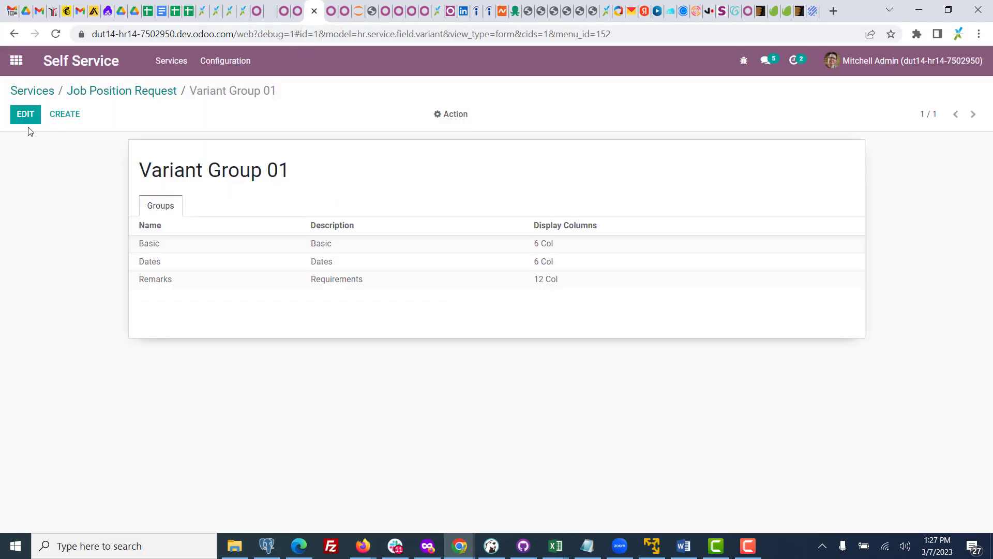
left_click(23, 114)
left_click(563, 295)
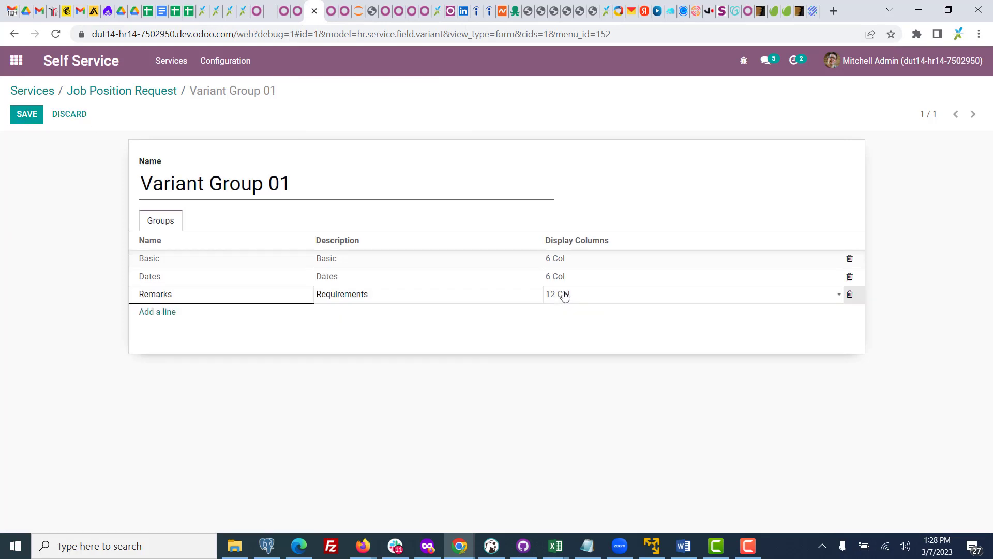
left_click(564, 296)
left_click(566, 316)
left_click(27, 115)
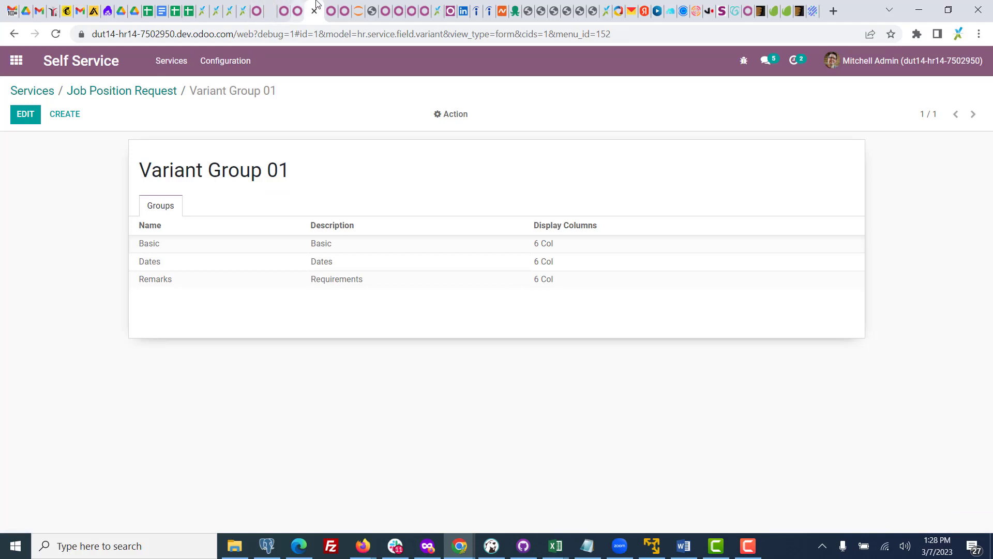
Reload the portal's Job Position Request form and check the width of the Requirements group against the other groups
left_click(331, 6)
left_click(56, 38)
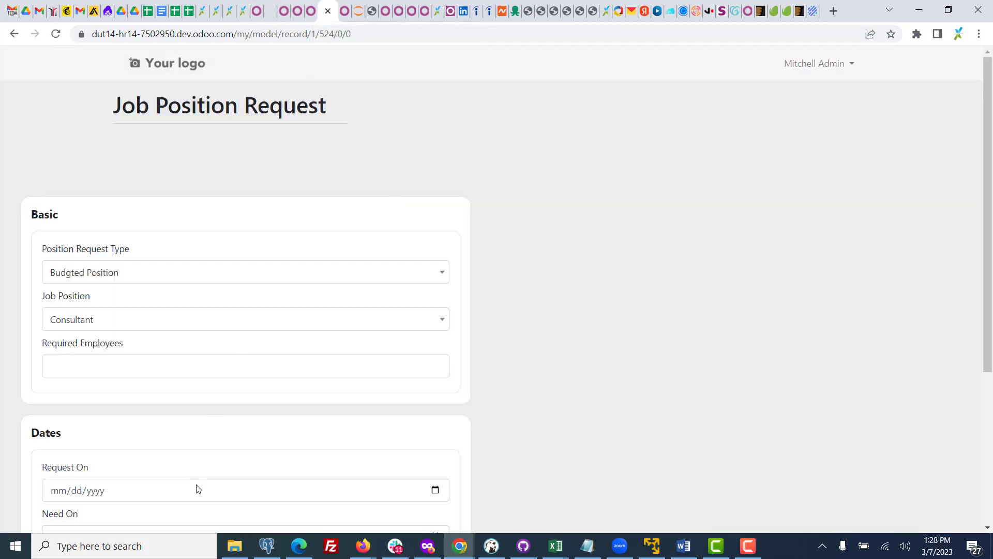
left_click_drag(981, 336, 981, 488)
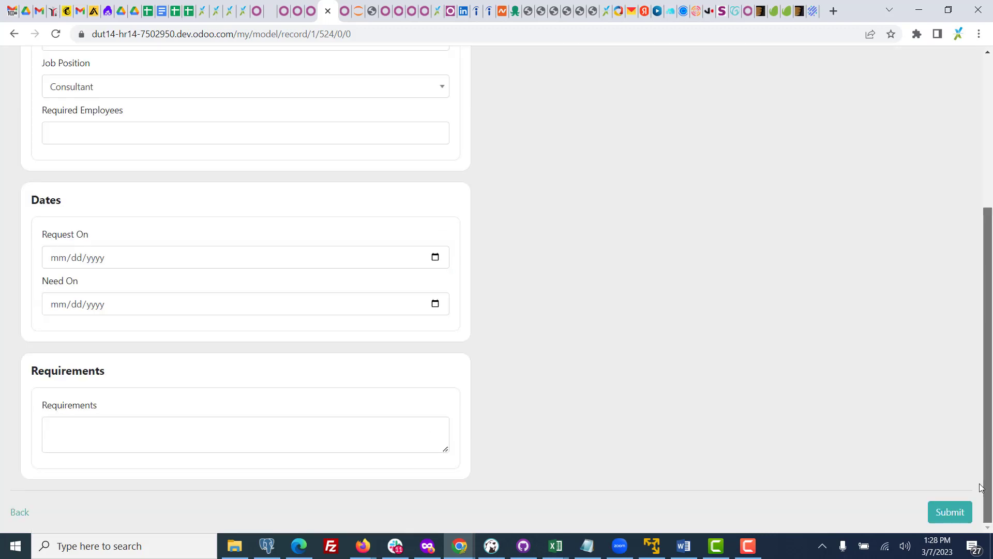
scroll(958, 182, "up", 5)
scroll(958, 151, "down", 5)
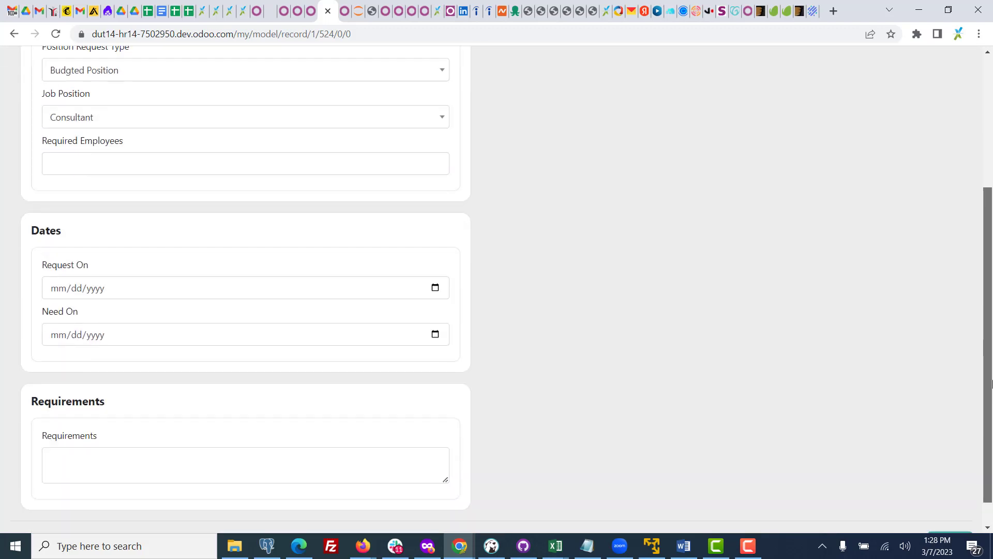
scroll(958, 228, "up", 3)
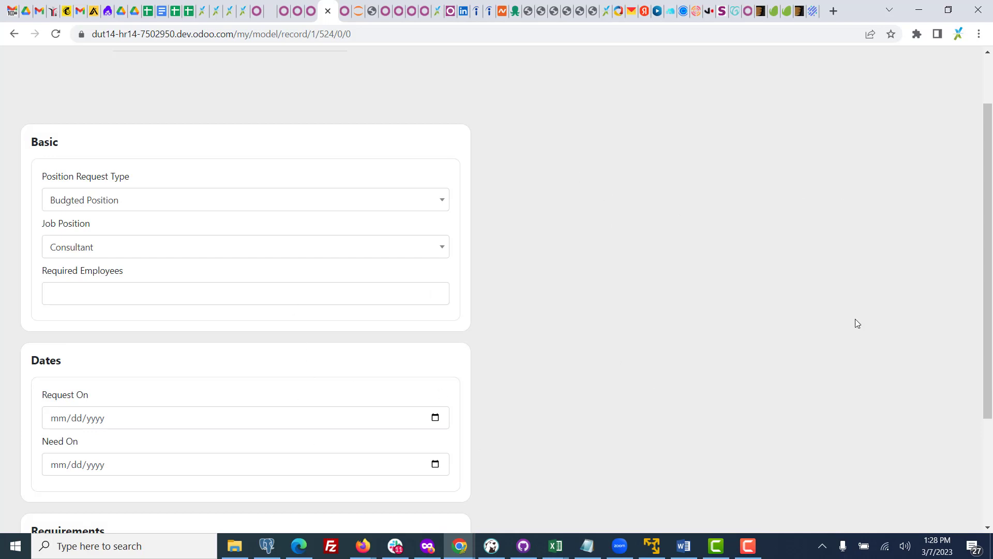
scroll(988, 203, "up", 2)
scroll(980, 306, "down", 4)
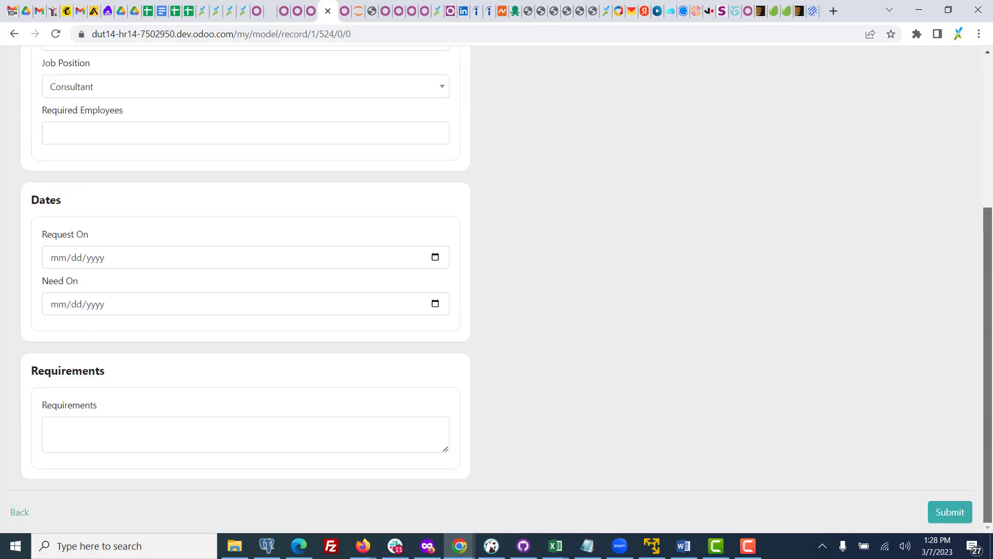
scroll(972, 285, "up", 2)
left_click_drag(986, 378, 958, 192)
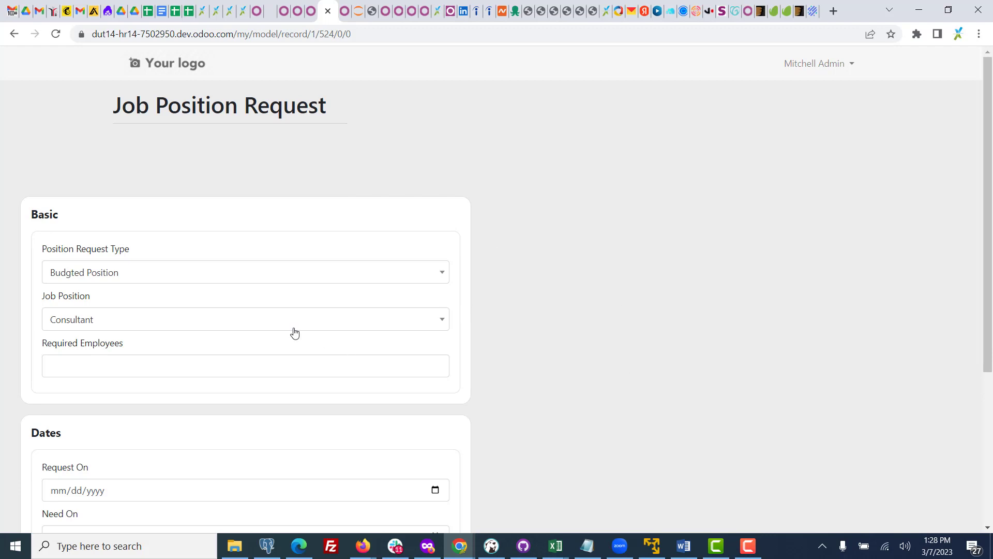
Inspect the Job Position, Position Request Type and Required Employees fields on the portal form, and return to the request list
left_click(178, 324)
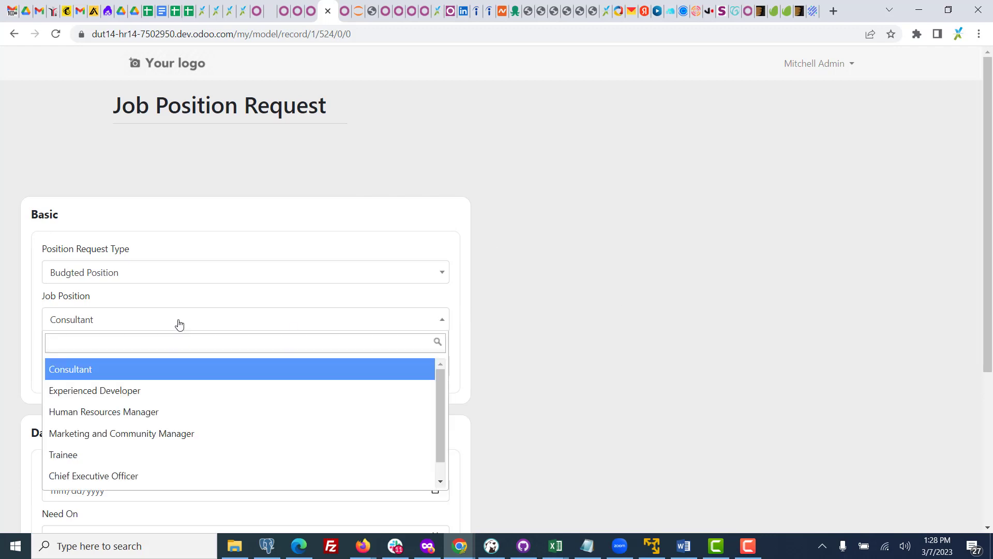
left_click(116, 273)
left_click(115, 273)
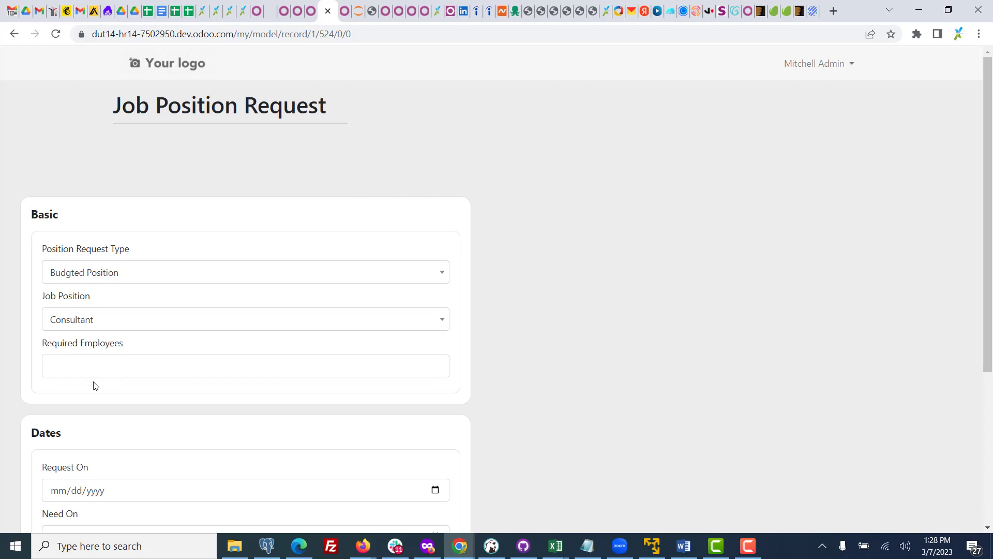
left_click(90, 365)
scroll(992, 488, "down", 1)
scroll(992, 488, "down", 4)
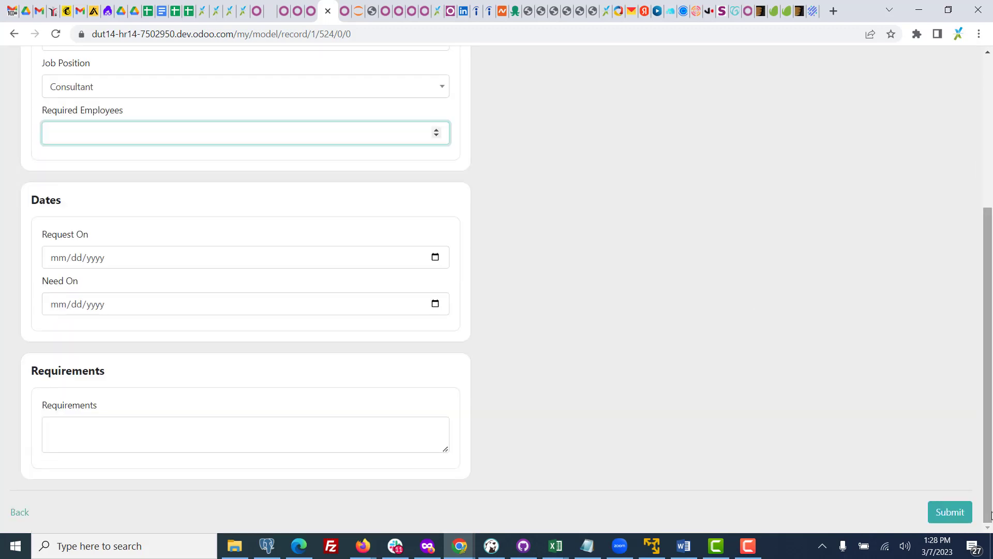
scroll(989, 150, "up", 5)
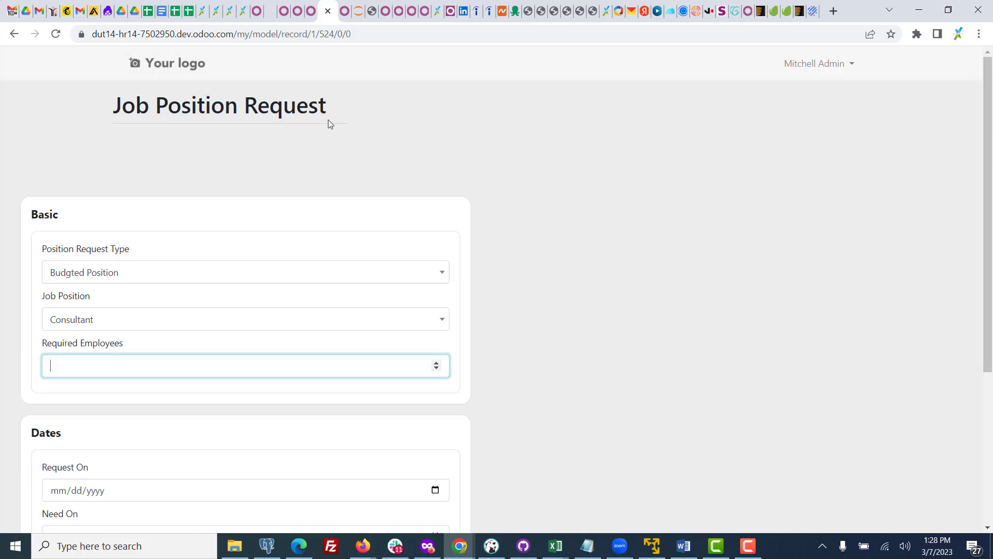
left_click(14, 34)
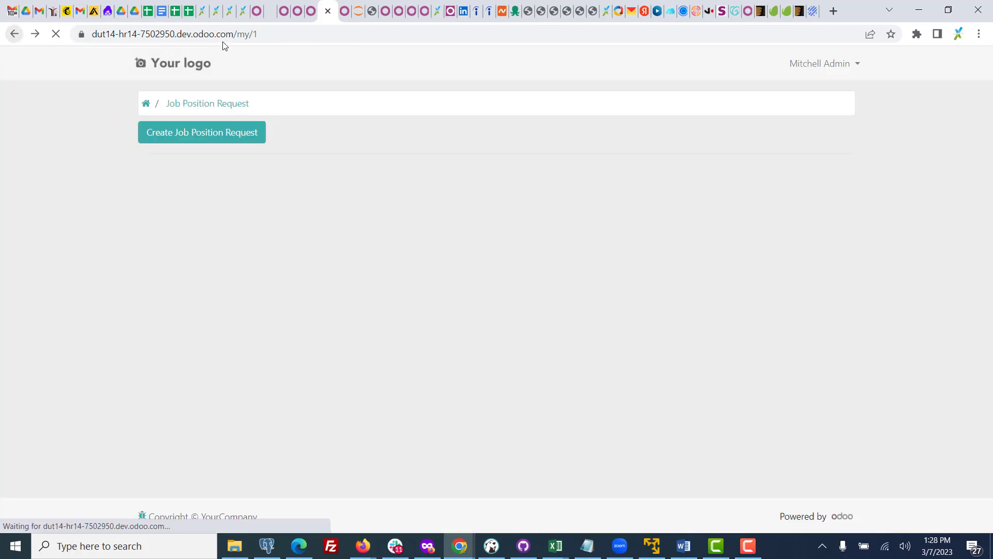
Switch to the new job position request in Recruitment and set its Position Request Type to Budgted Position
left_click(263, 7)
left_click(292, 8)
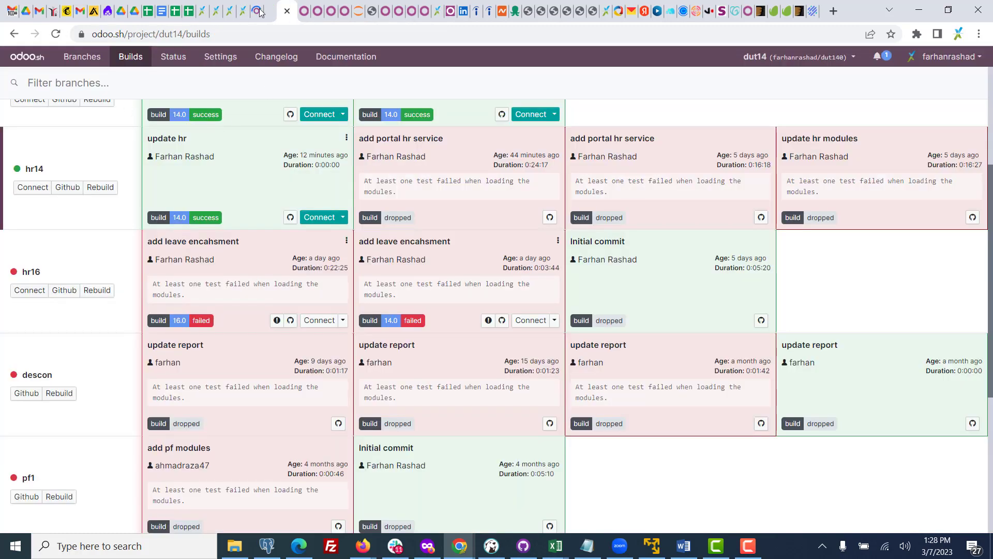
left_click(304, 11)
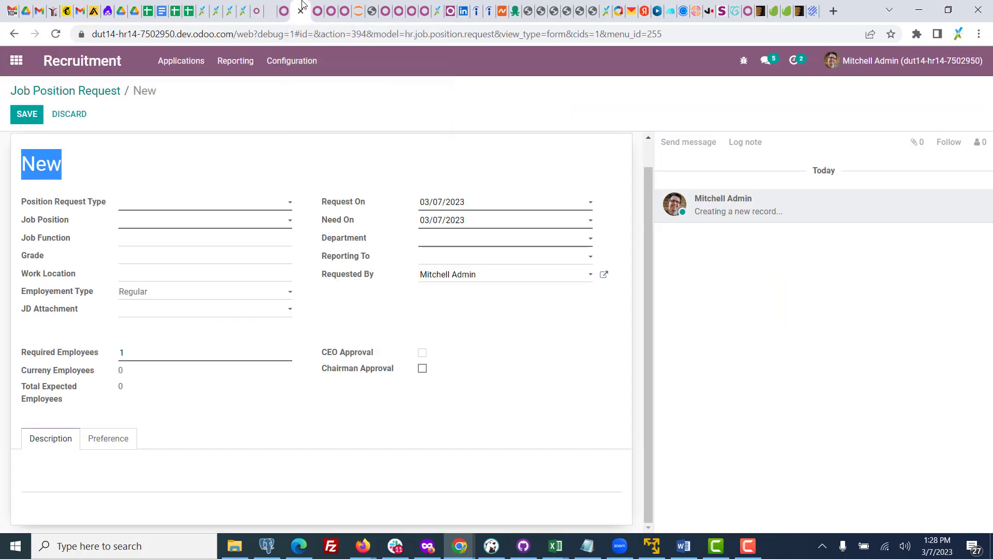
left_click(187, 209)
left_click(191, 223)
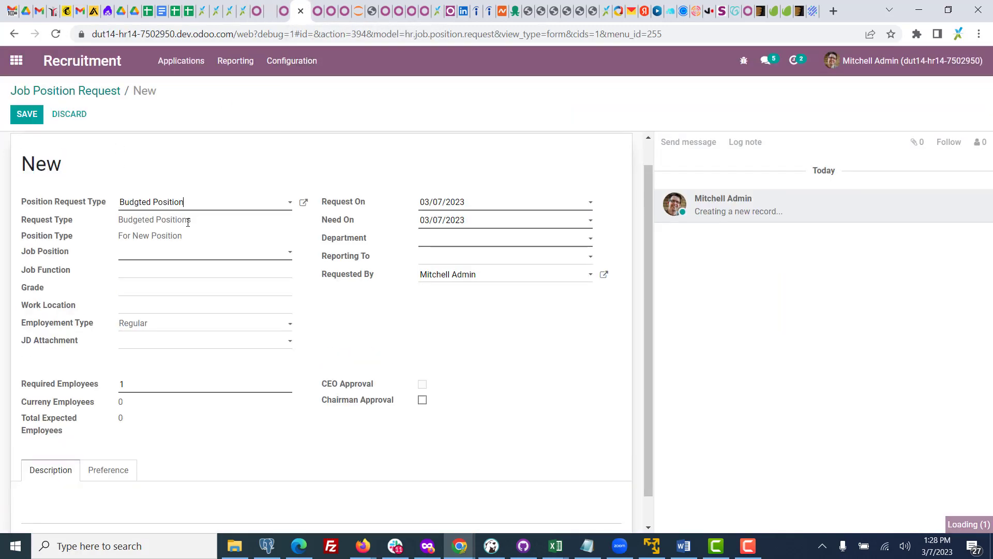
Set the new request's Job Position to Consultant and save the job position request
left_click(160, 259)
left_click(197, 275)
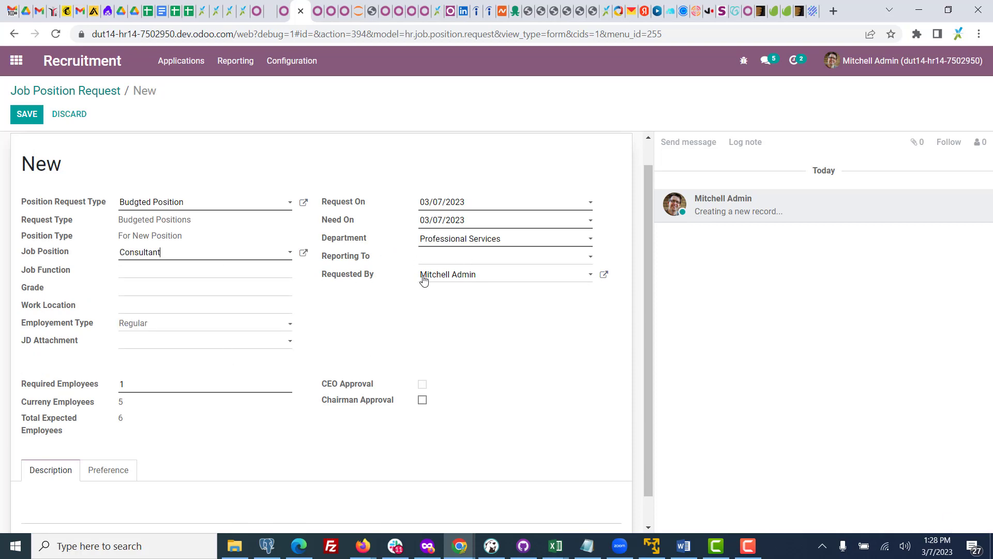
mouse_move(354, 276)
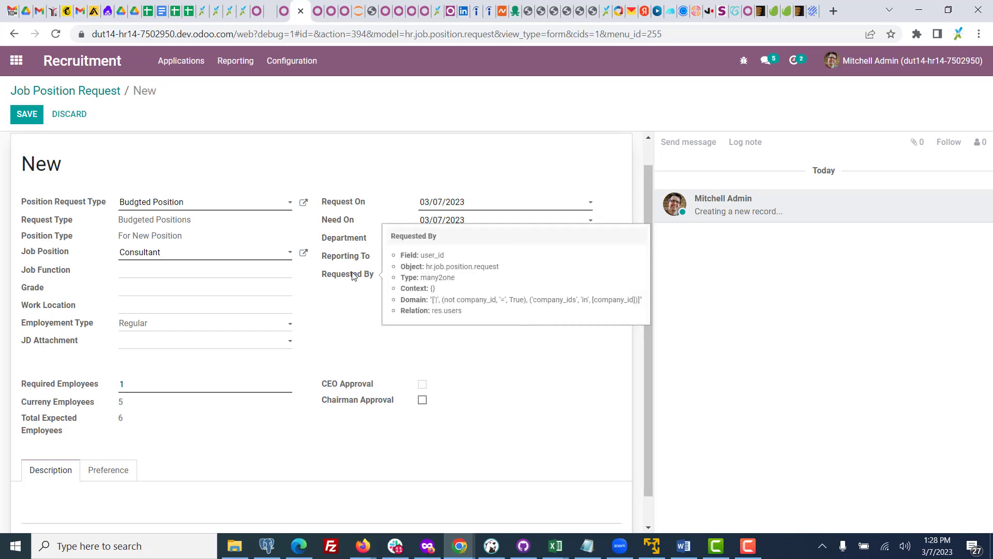
left_click(17, 112)
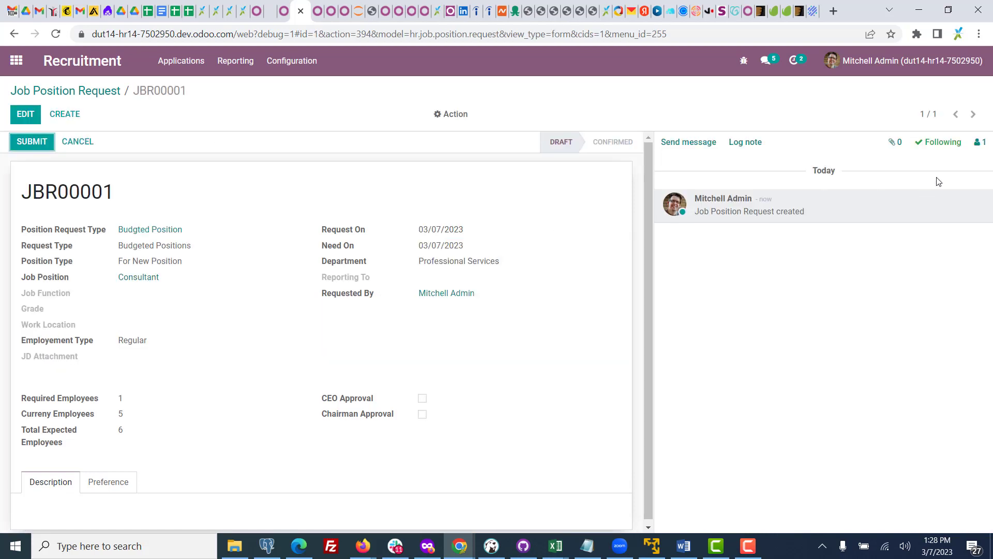
Switch to the portal's Job Position Request list and reload it to check for the saved request
left_click(318, 6)
left_click(330, 7)
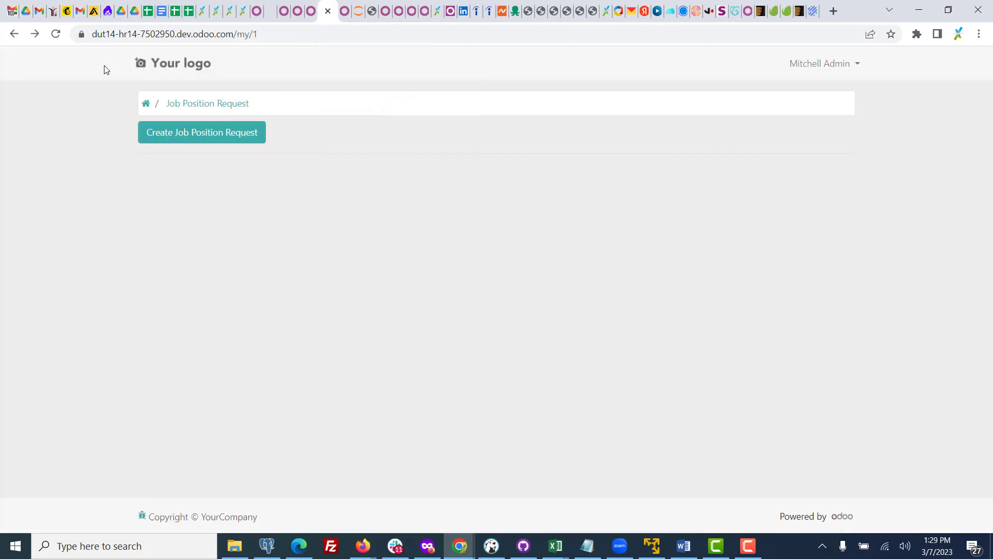
left_click(57, 34)
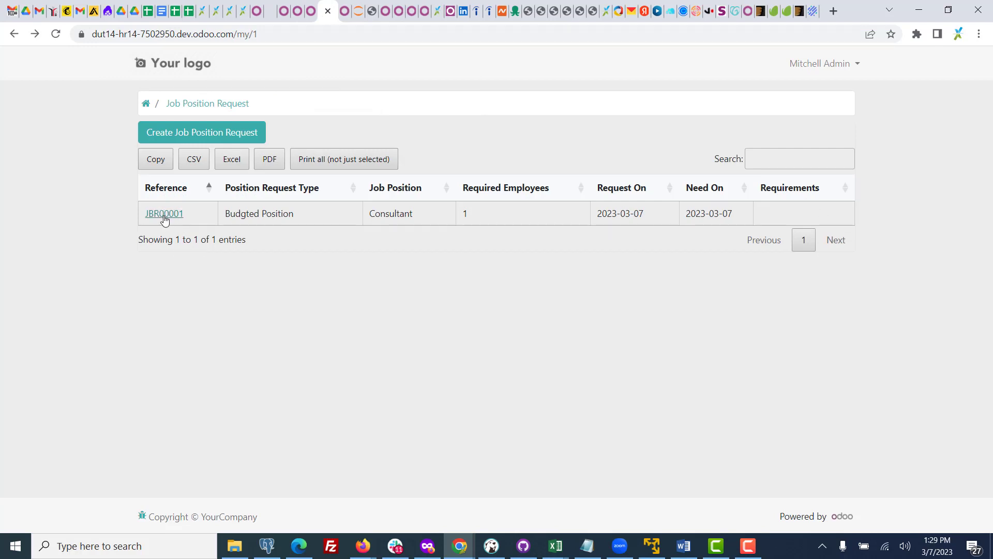
Examine the Link Record column among the service item fields of the Job Position Request self service
left_click(312, 6)
left_click(300, 6)
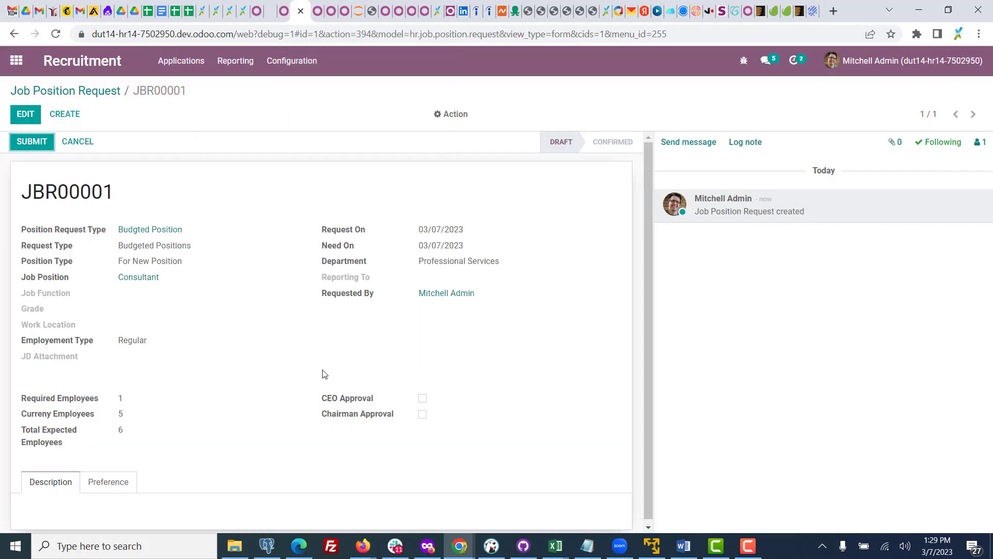
left_click(317, 11)
left_click(111, 93)
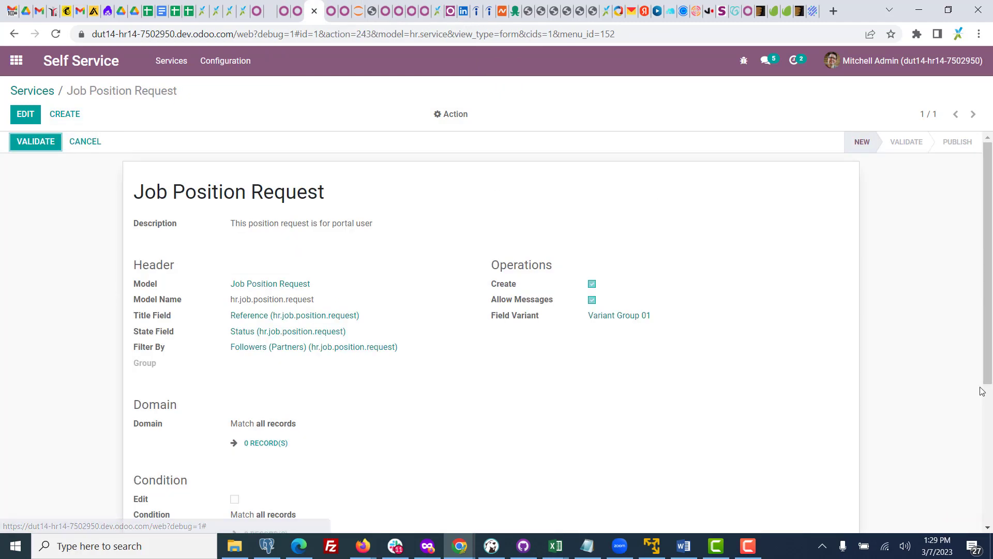
scroll(470, 458, "down", 5)
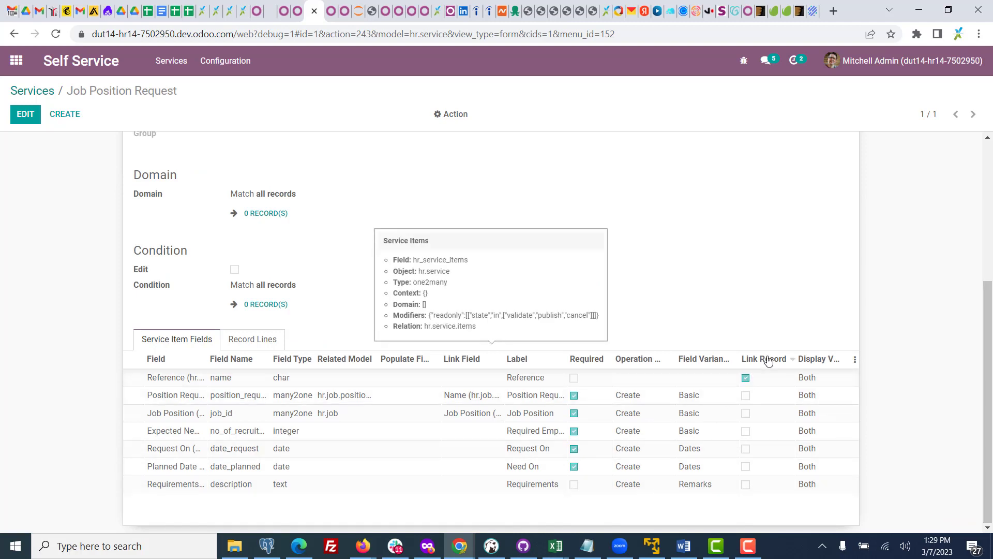
Open the Consultant request through its reference in the portal list, test its breadcrumb link and return to the request details
left_click(333, 12)
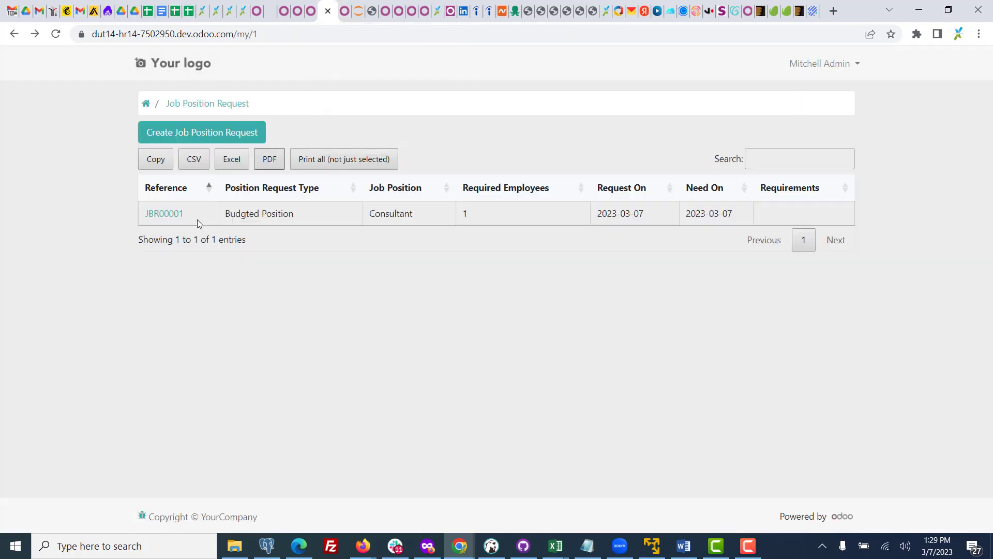
left_click(164, 214)
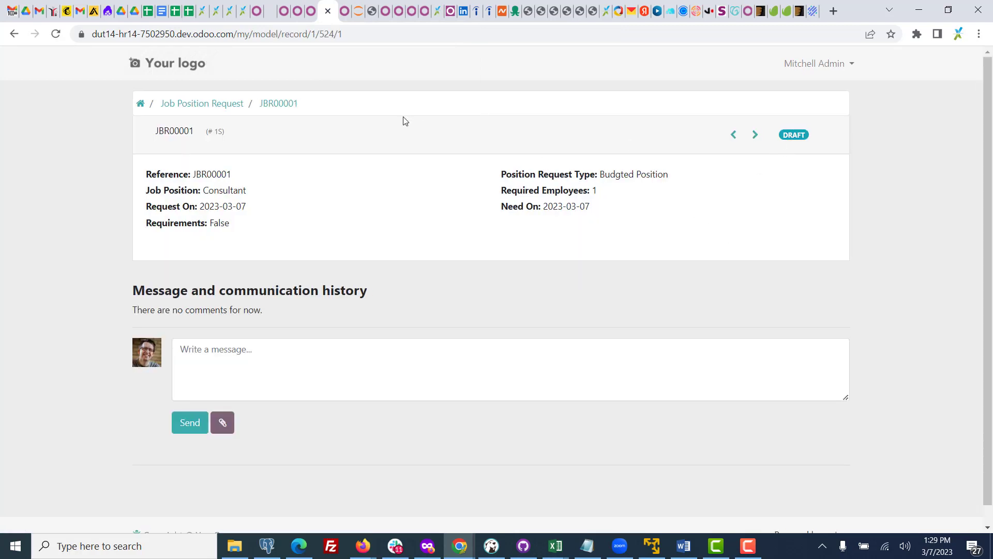
left_click(280, 106)
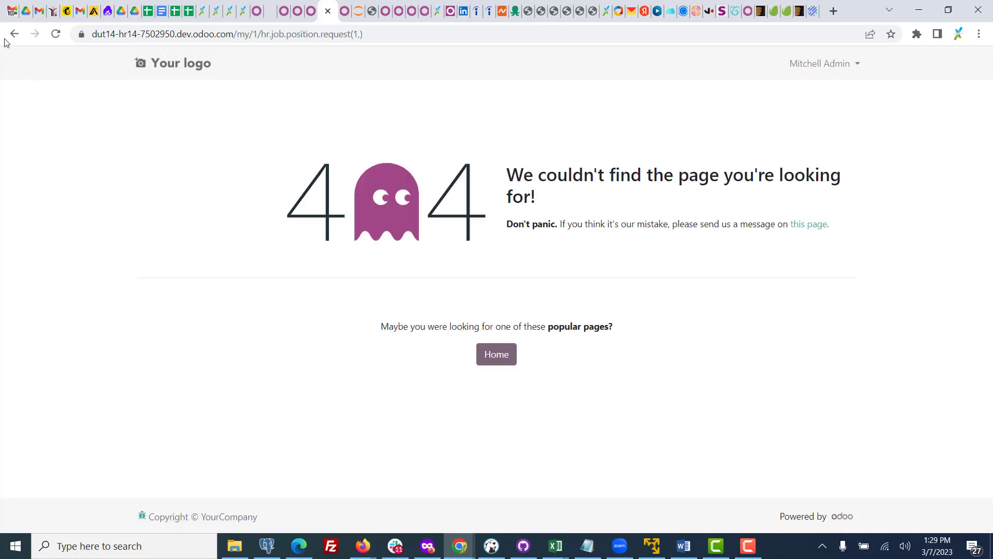
left_click(13, 34)
left_click(273, 106)
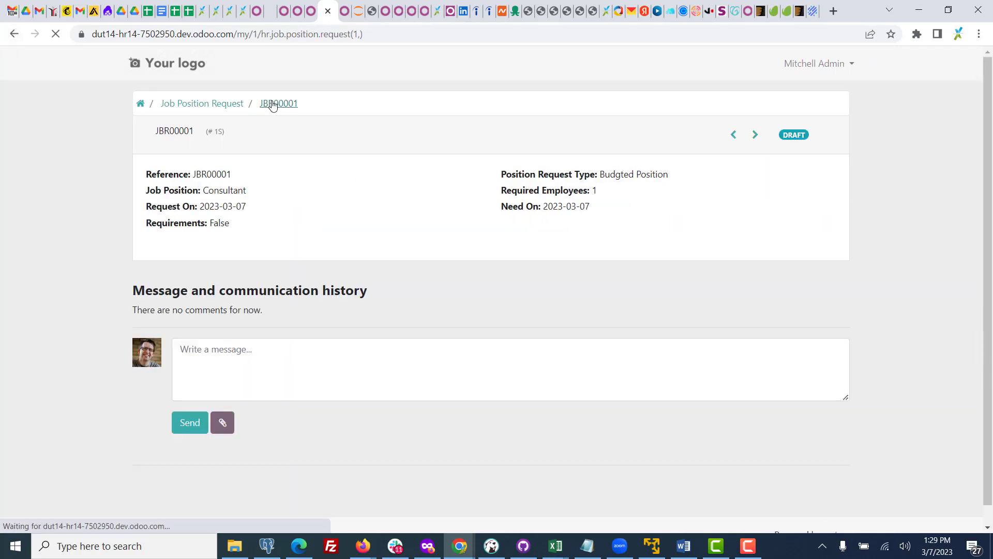
left_click(13, 33)
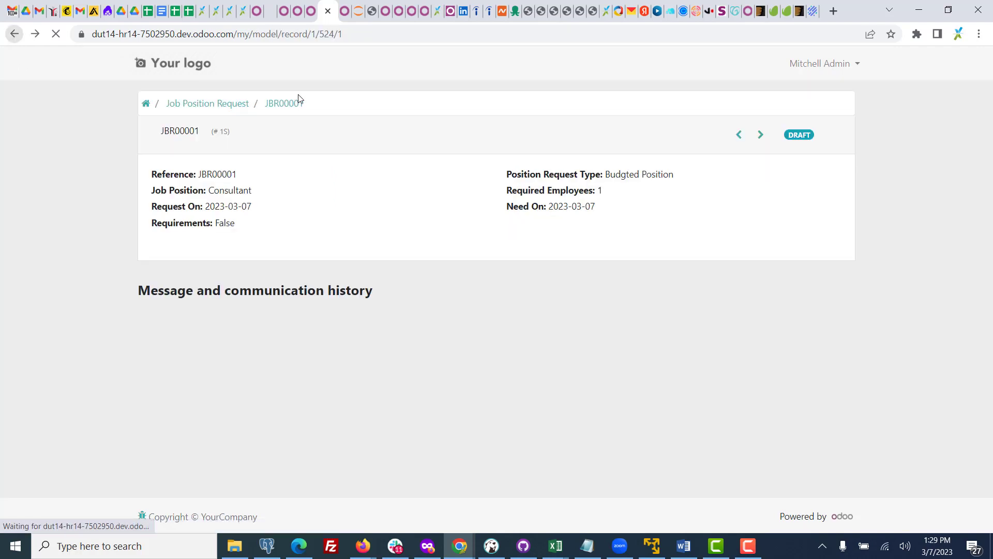
Go back to the portal's request list, review the Consultant request's details once more and return to the list
left_click(215, 112)
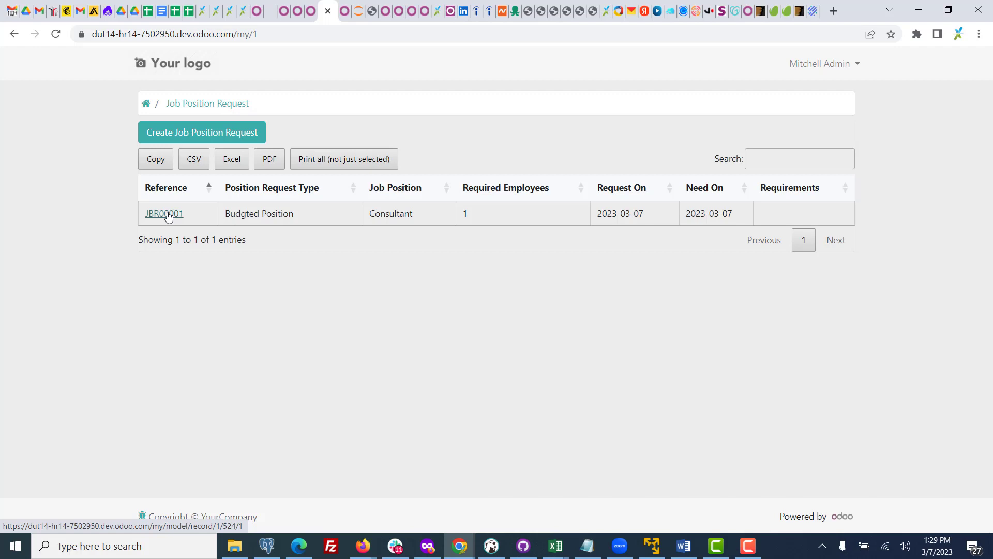
left_click(164, 214)
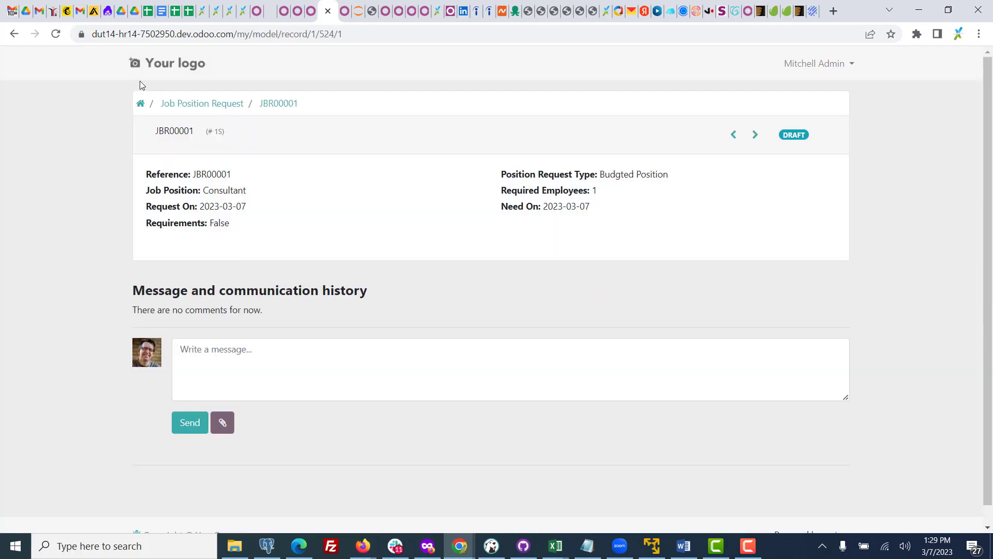
left_click(14, 34)
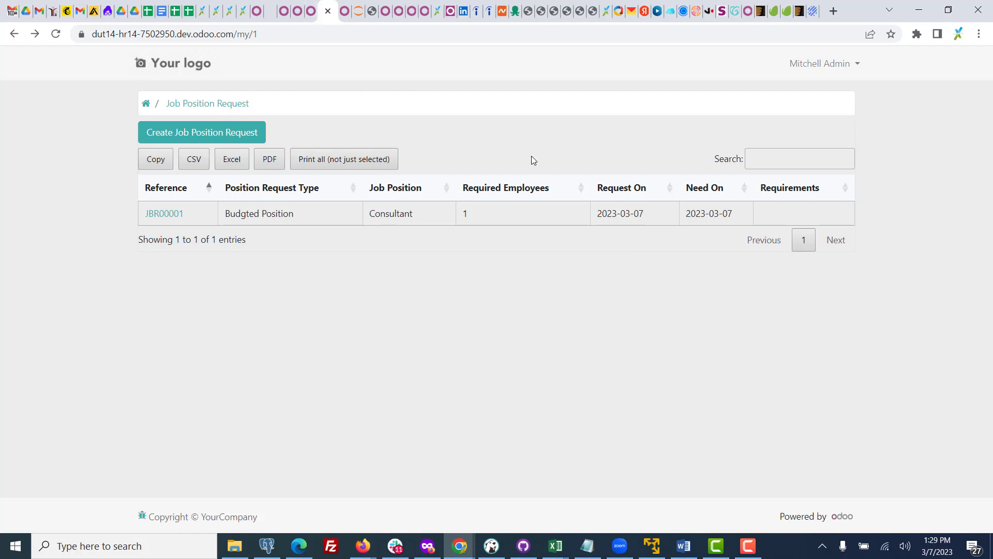
Start a new job position request from the portal
left_click(234, 134)
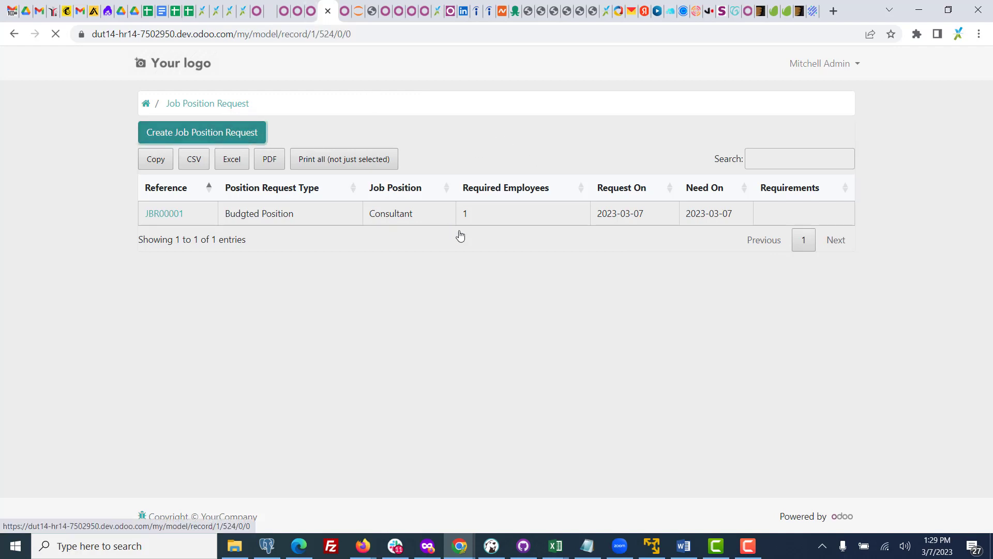